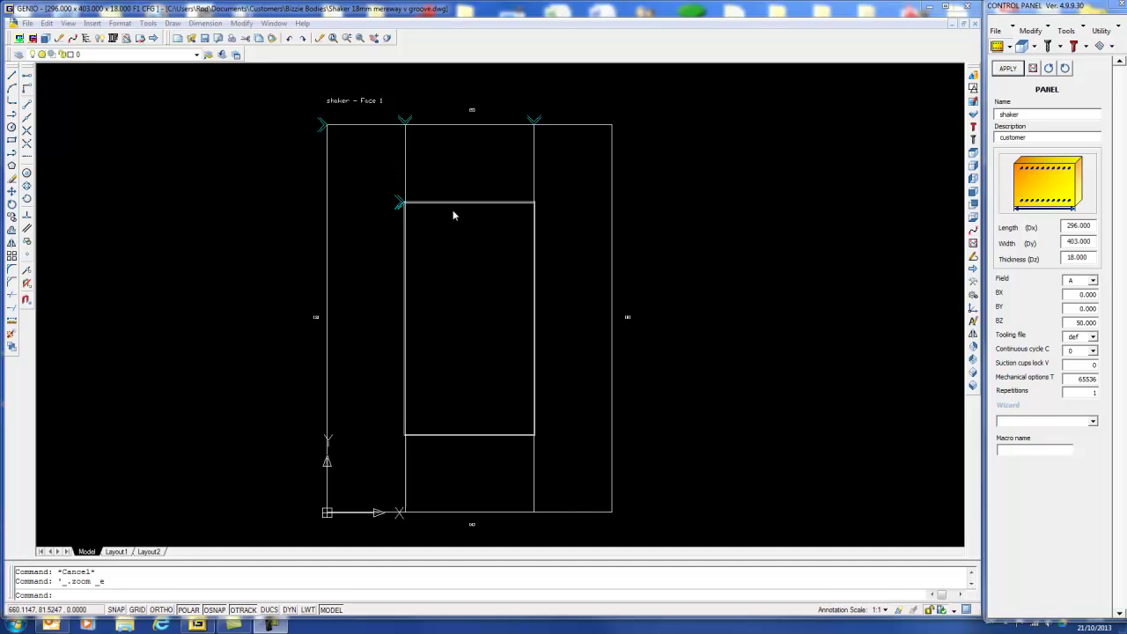
- Make the outer panel outline parametric, referencing its four points to the matching panel corners with DX, DY and zero offsets
click(1050, 30)
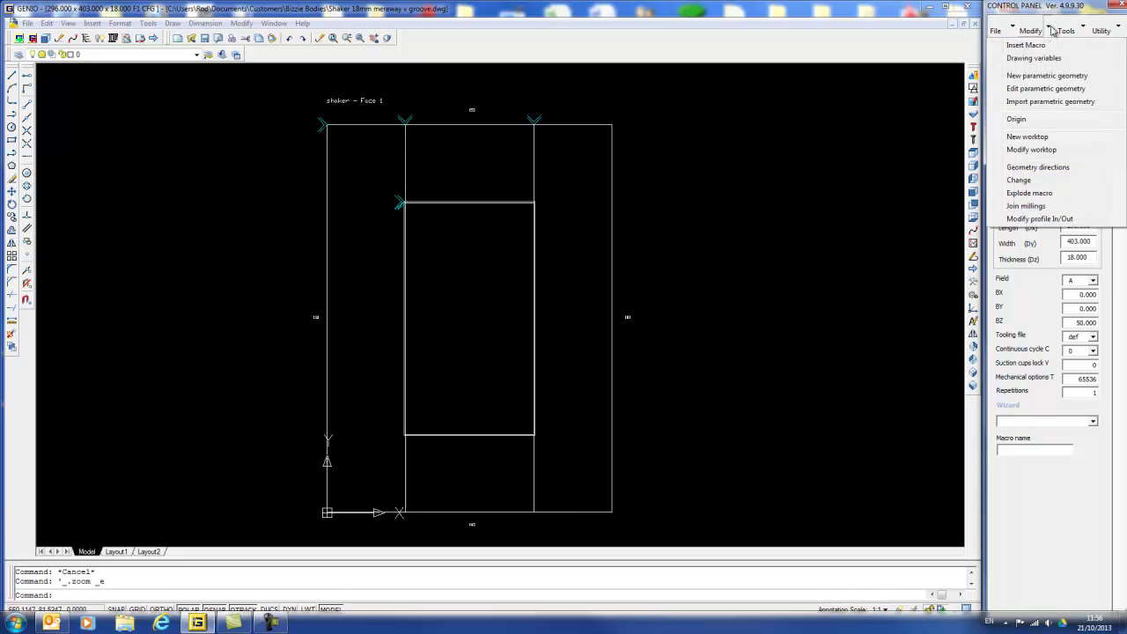
click(1046, 89)
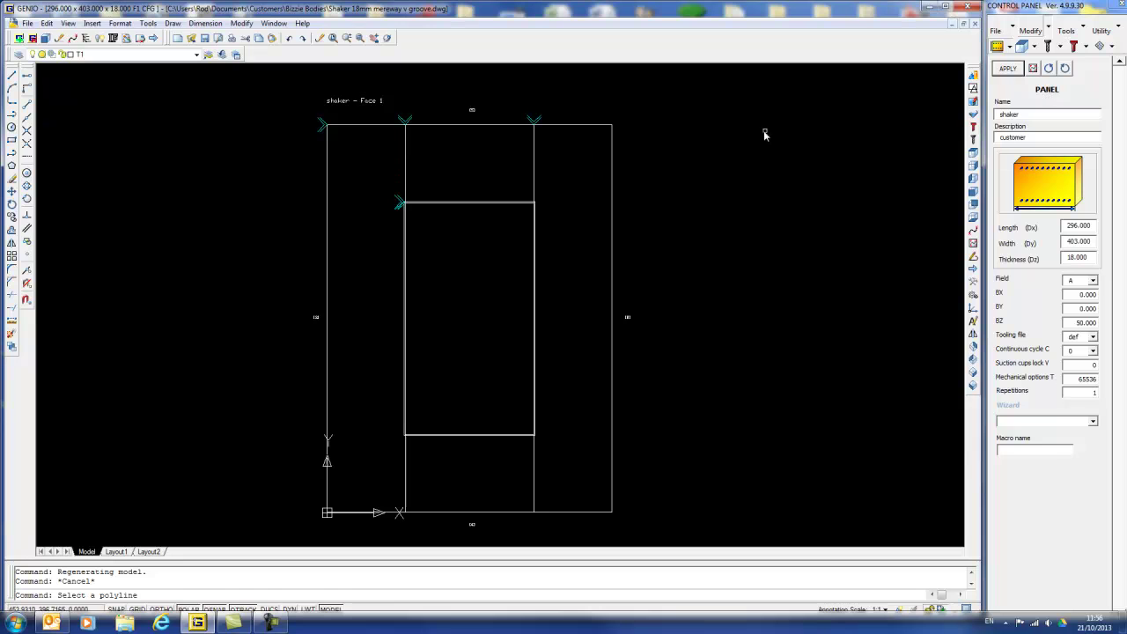
click(612, 188)
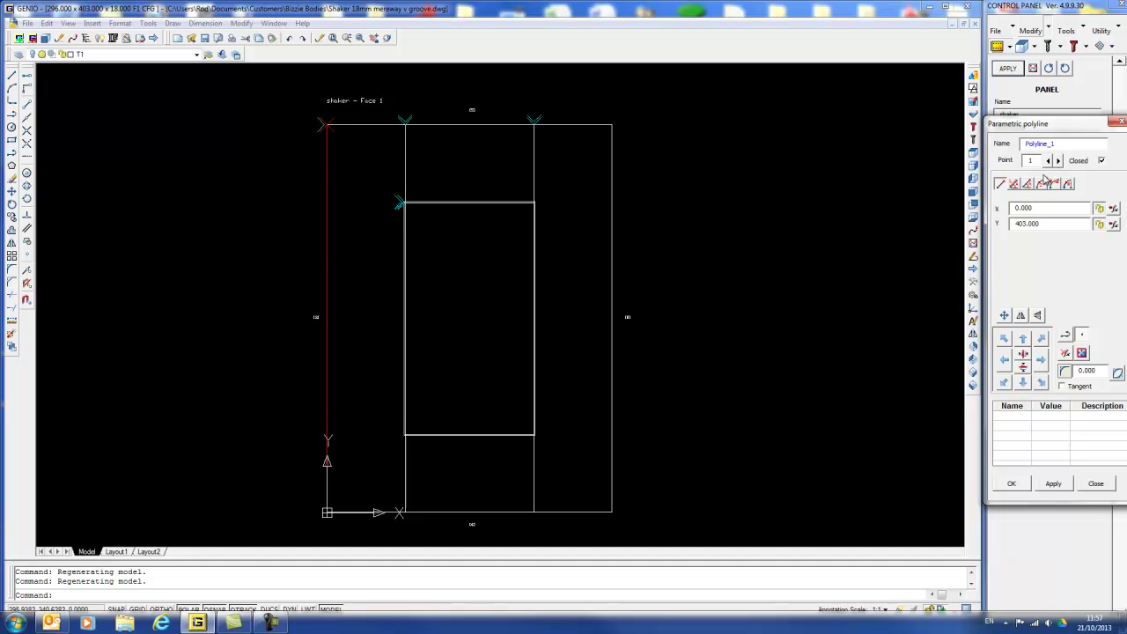
click(1003, 340)
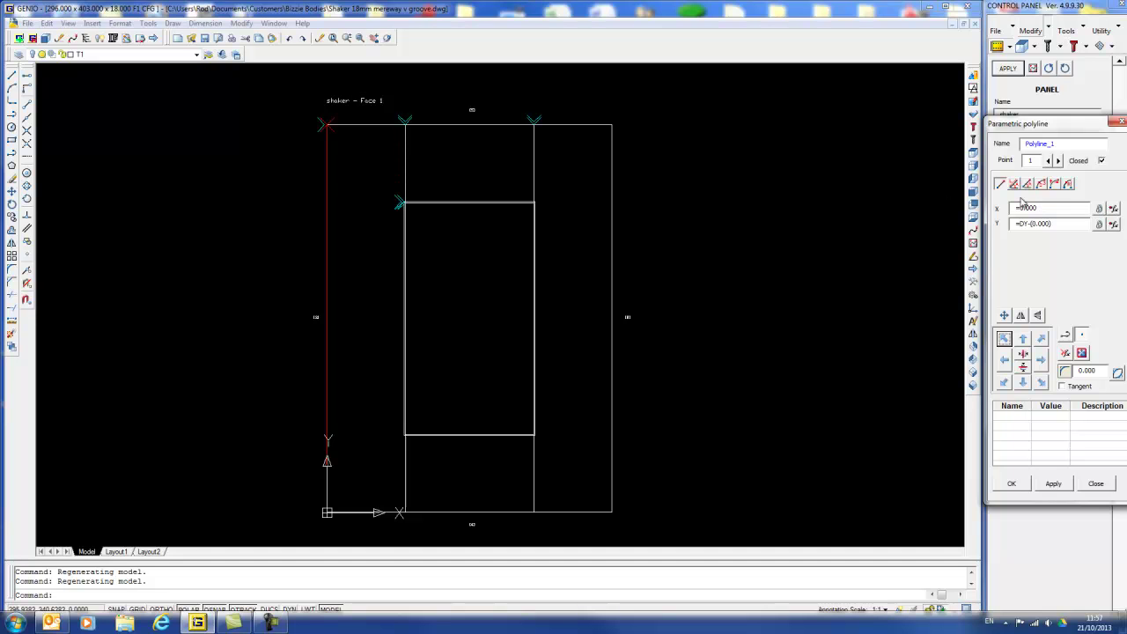
click(1058, 161)
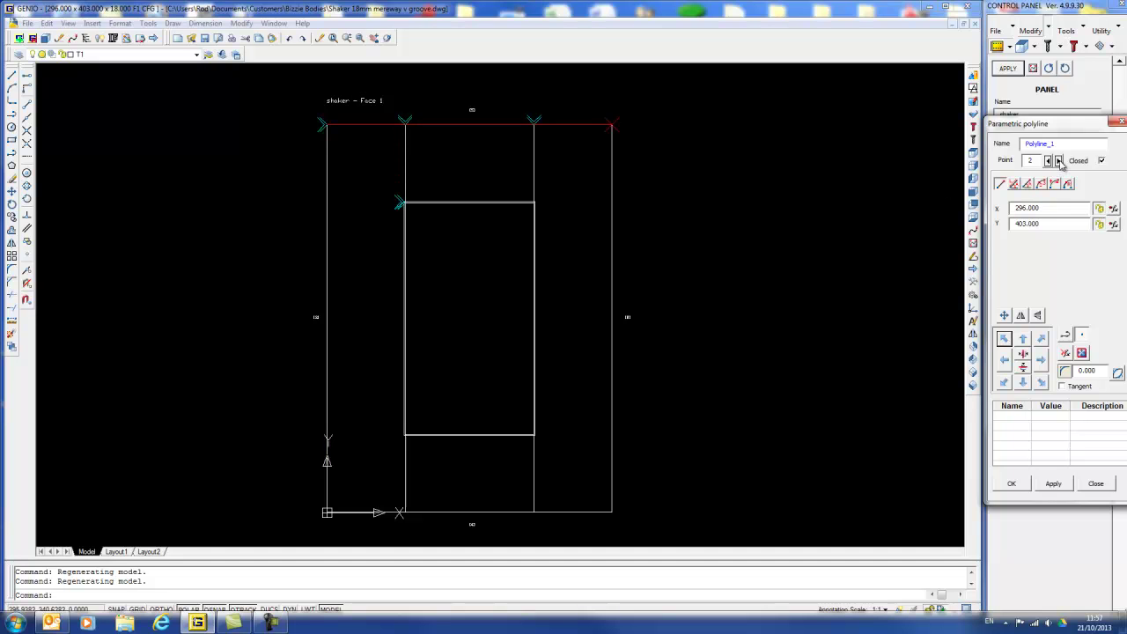
click(1040, 340)
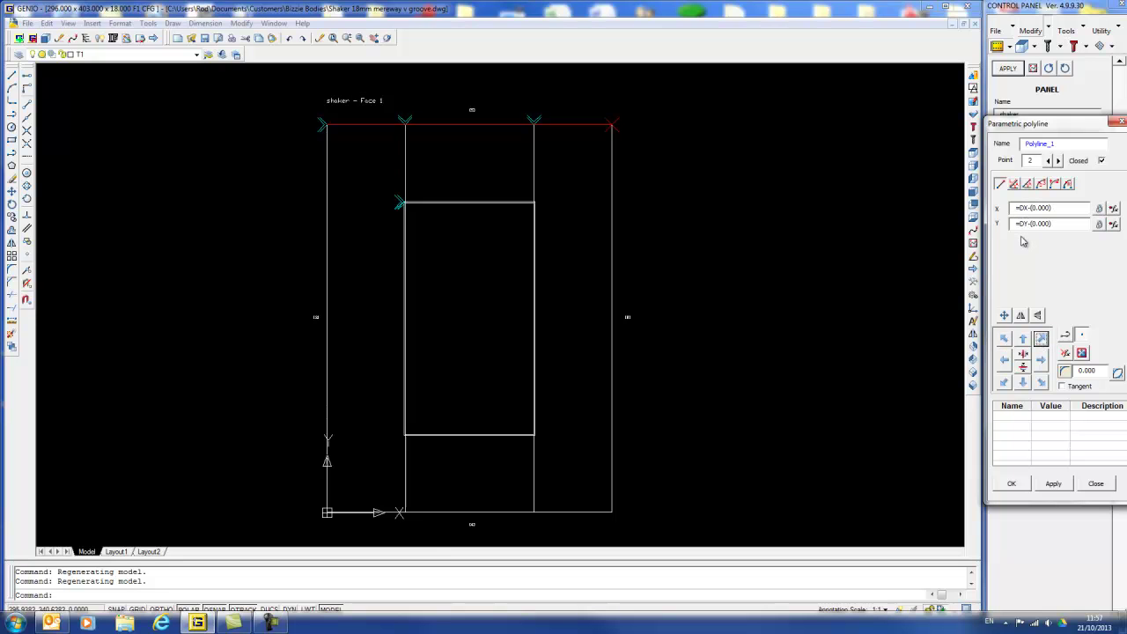
click(1058, 160)
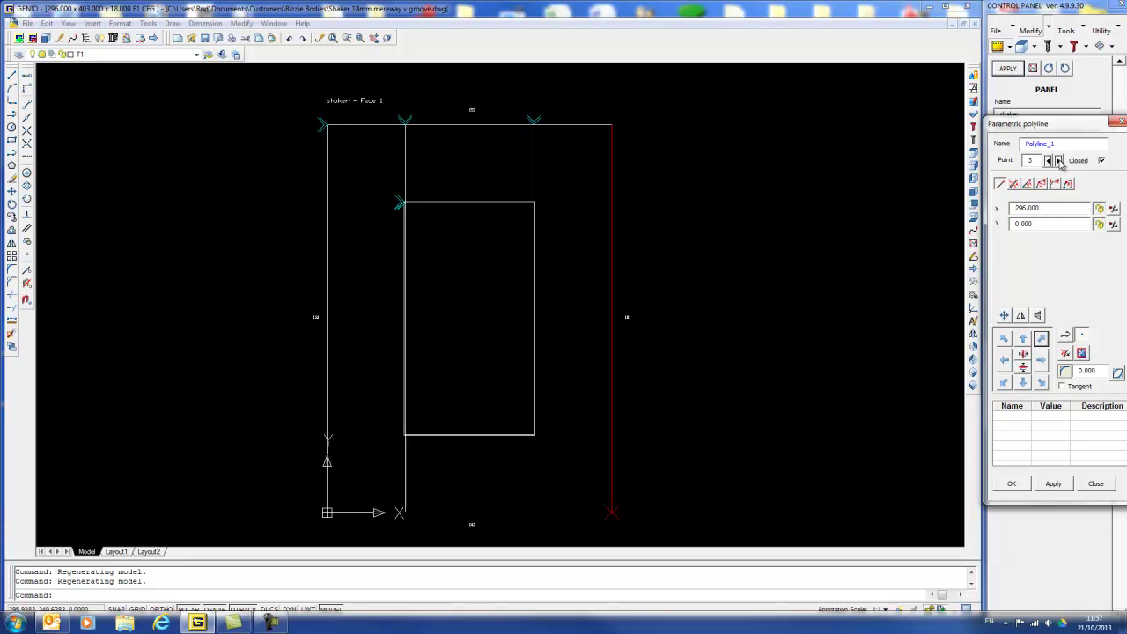
click(1042, 385)
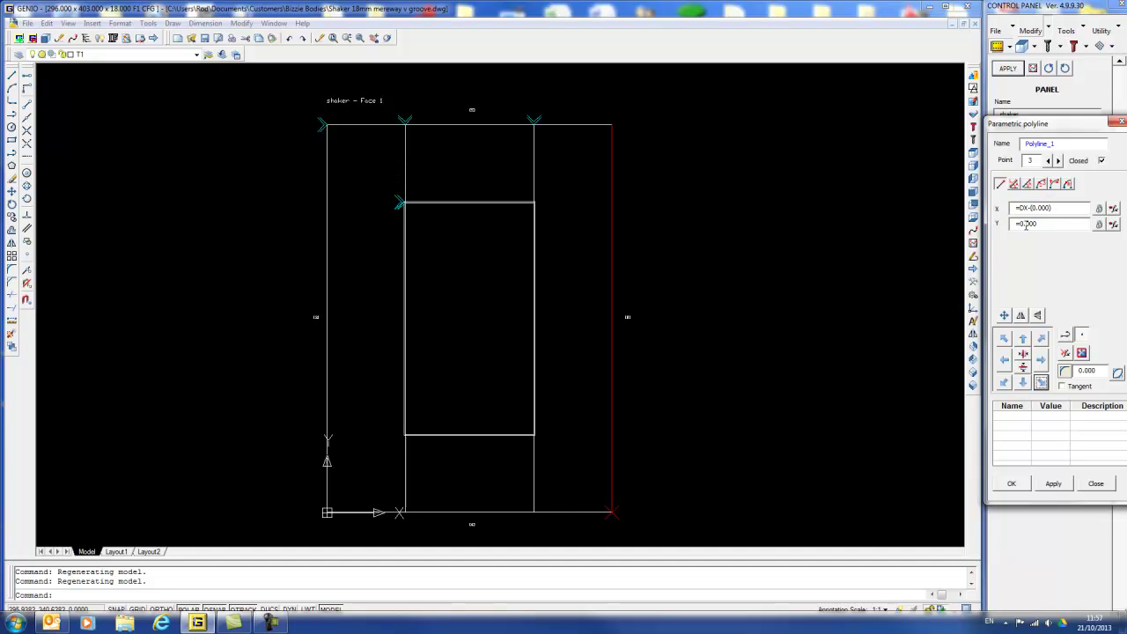
click(1059, 160)
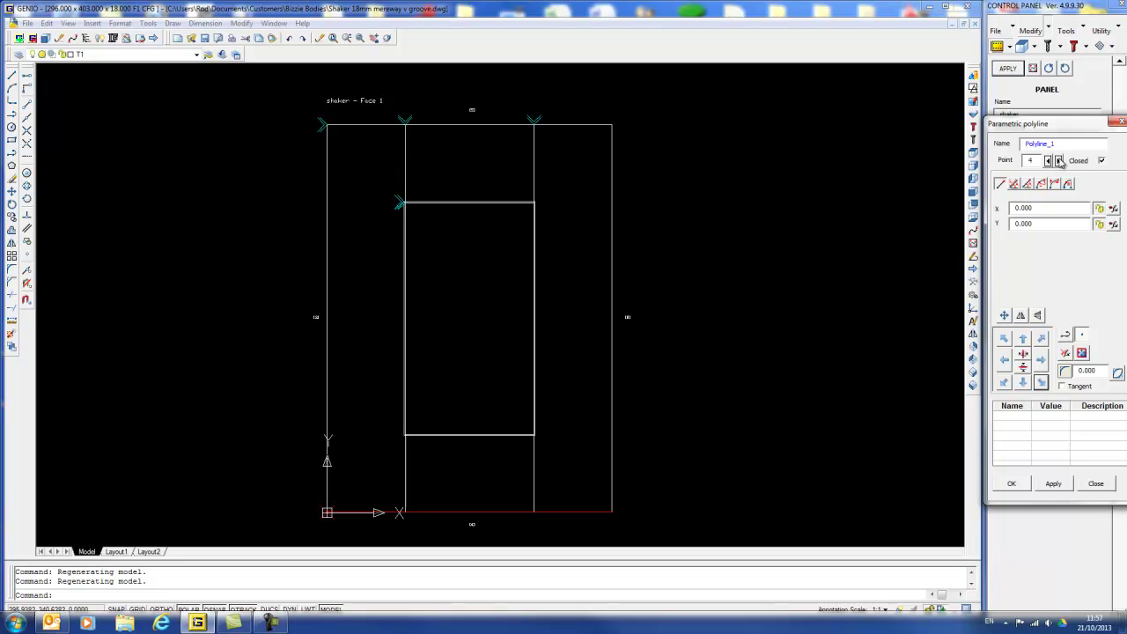
click(1005, 383)
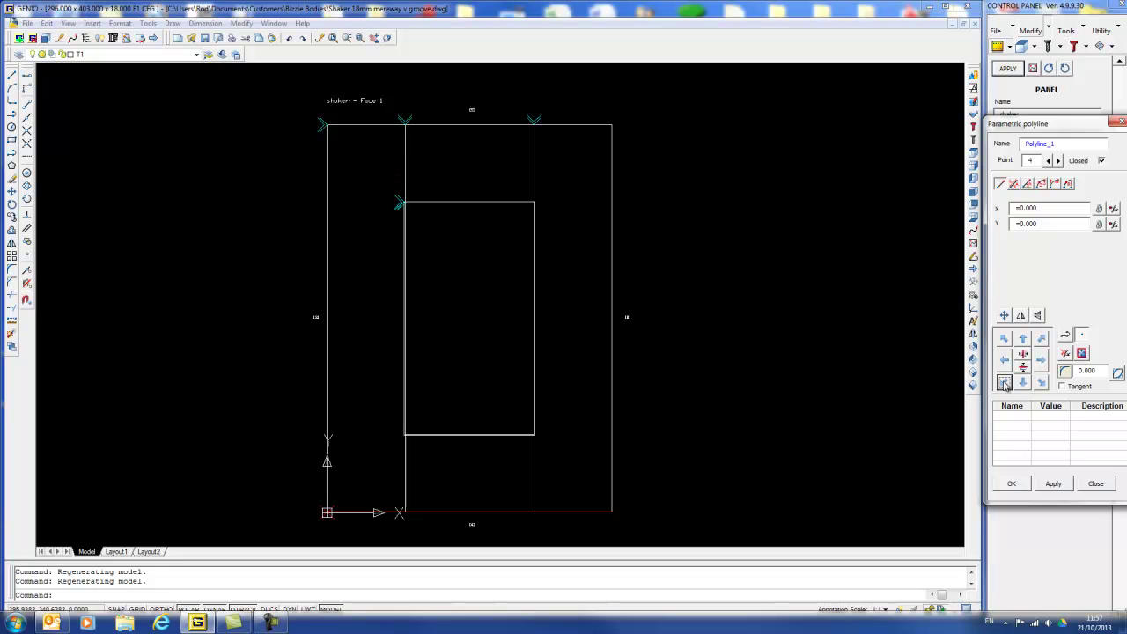
click(1011, 485)
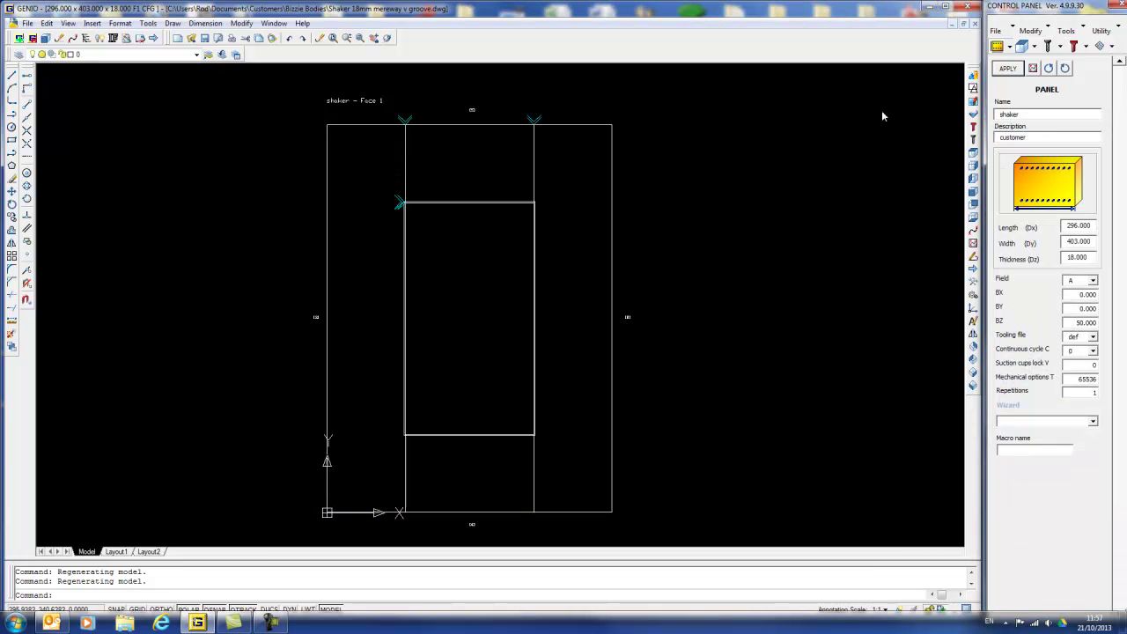
- Make the left vertical groove line parametric, with both points at X=81 and Y set to DY-(0) and 0
click(1048, 31)
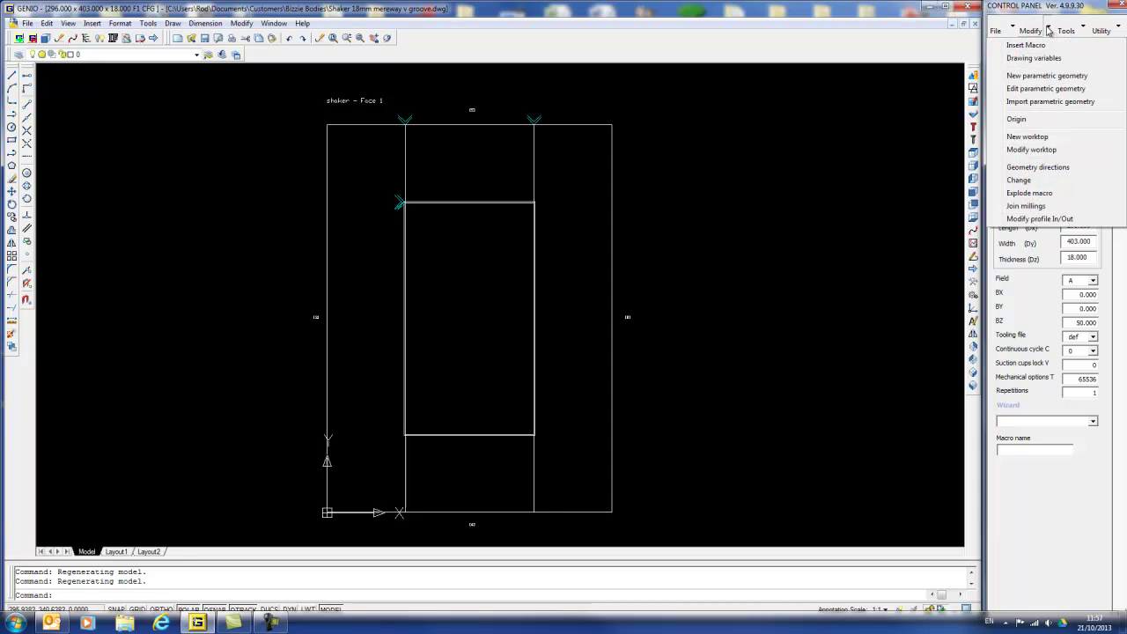
click(1045, 89)
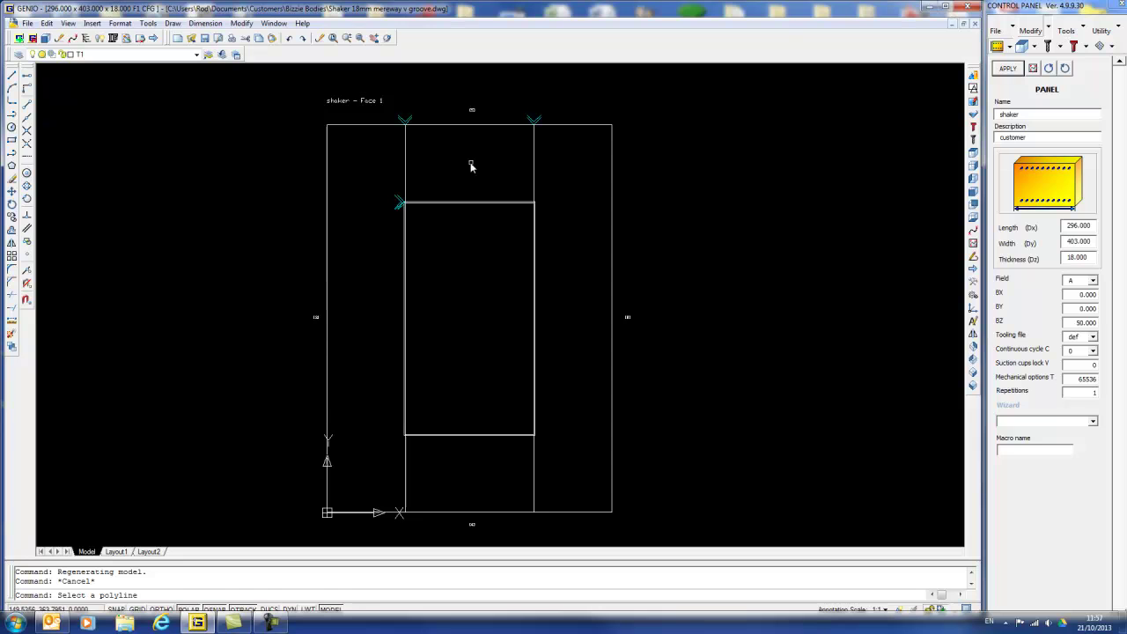
click(405, 162)
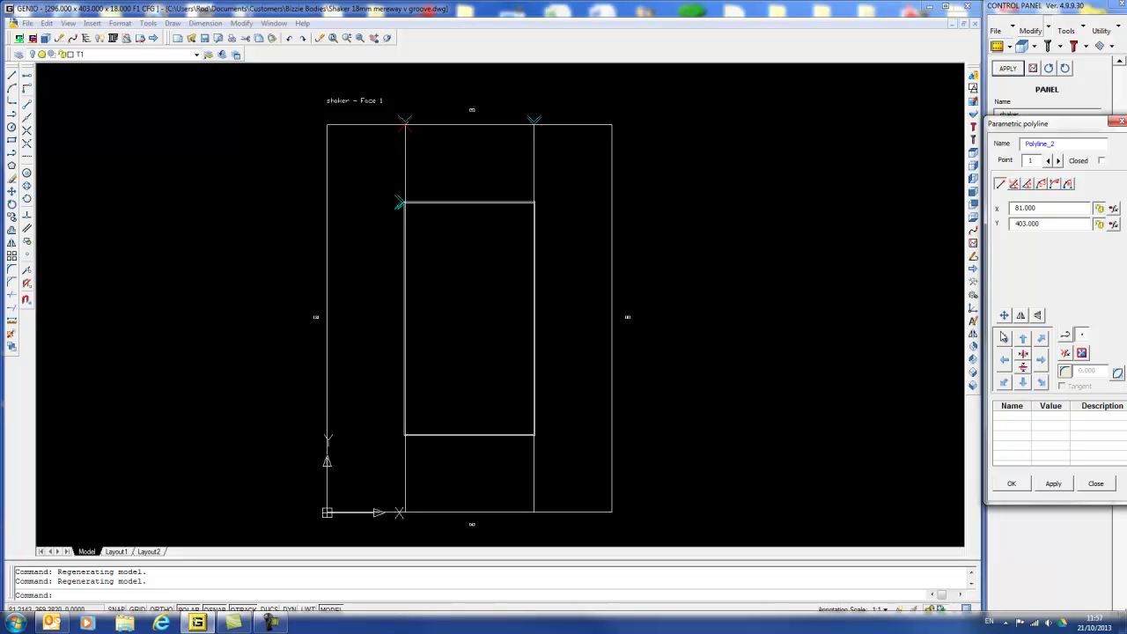
click(1004, 338)
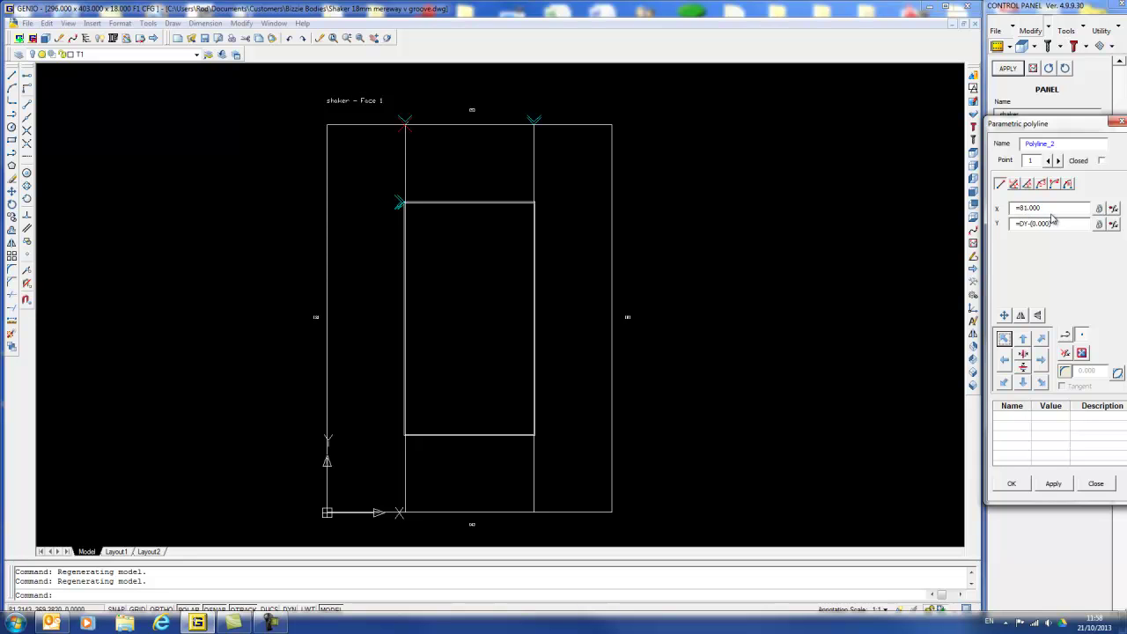
click(1058, 161)
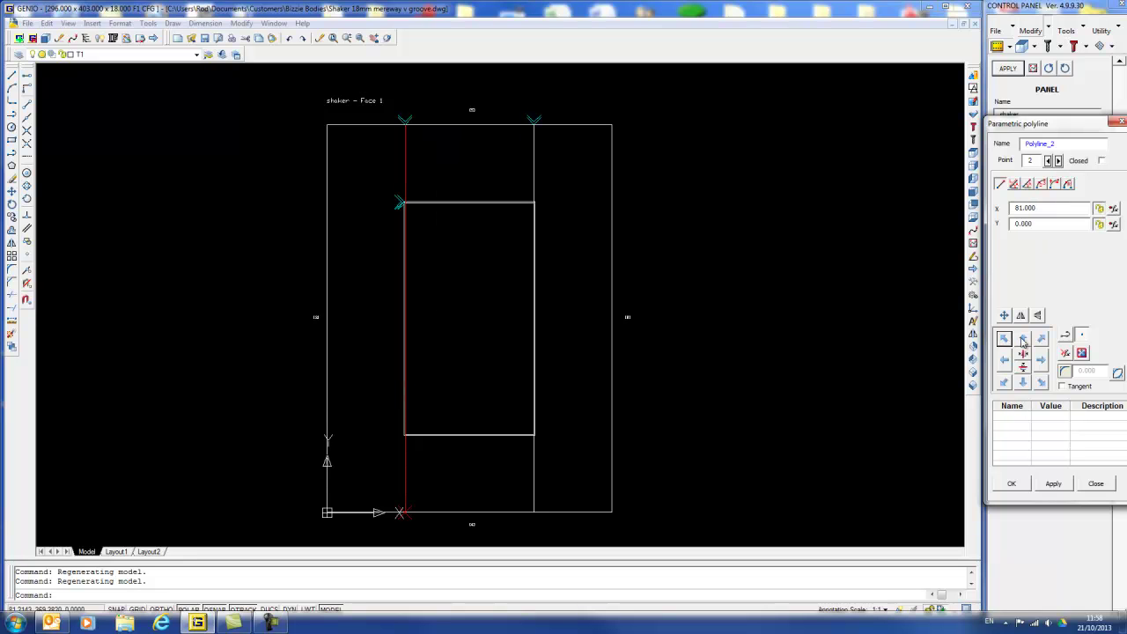
click(1004, 382)
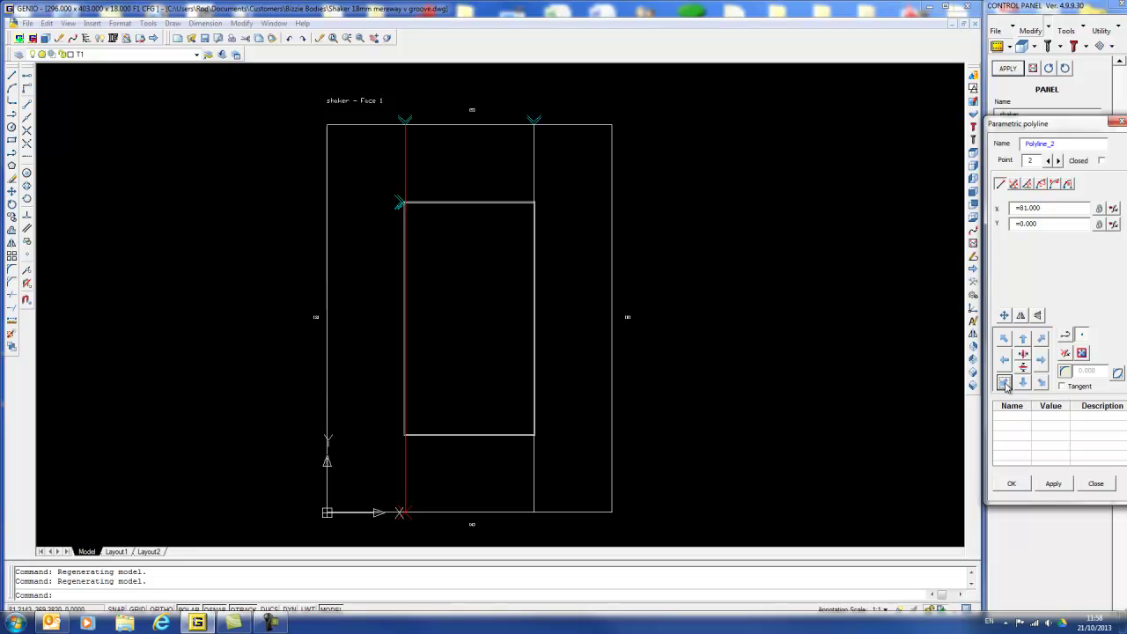
click(1009, 483)
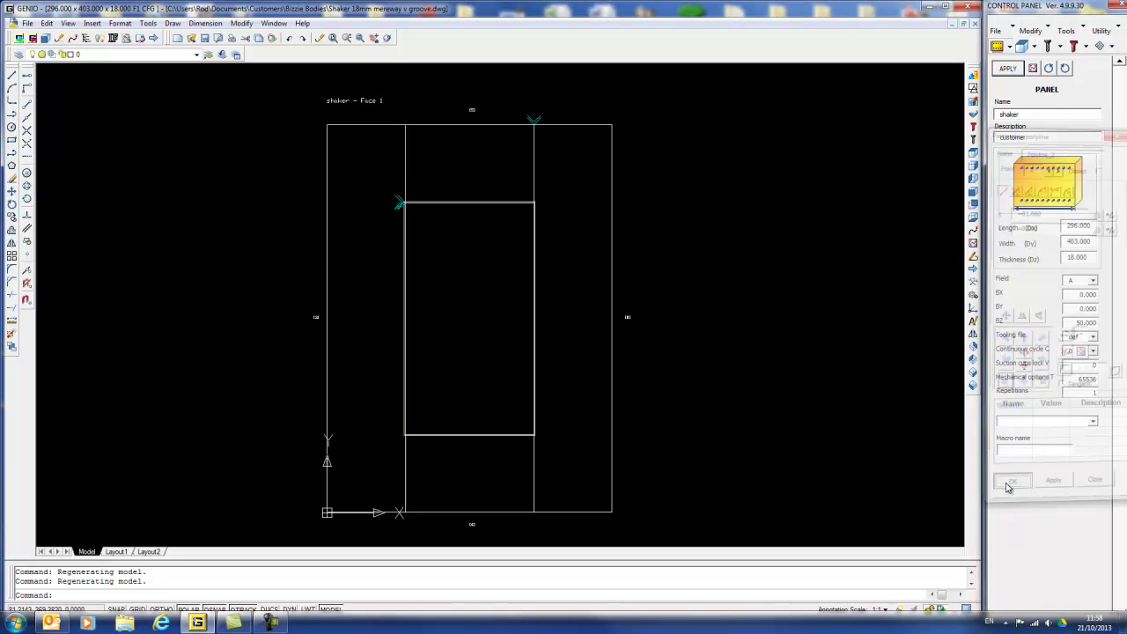
- Make the right vertical groove line parametric, with both points at X=DX-(81) and Y set to DY-(0) and 0
click(1048, 29)
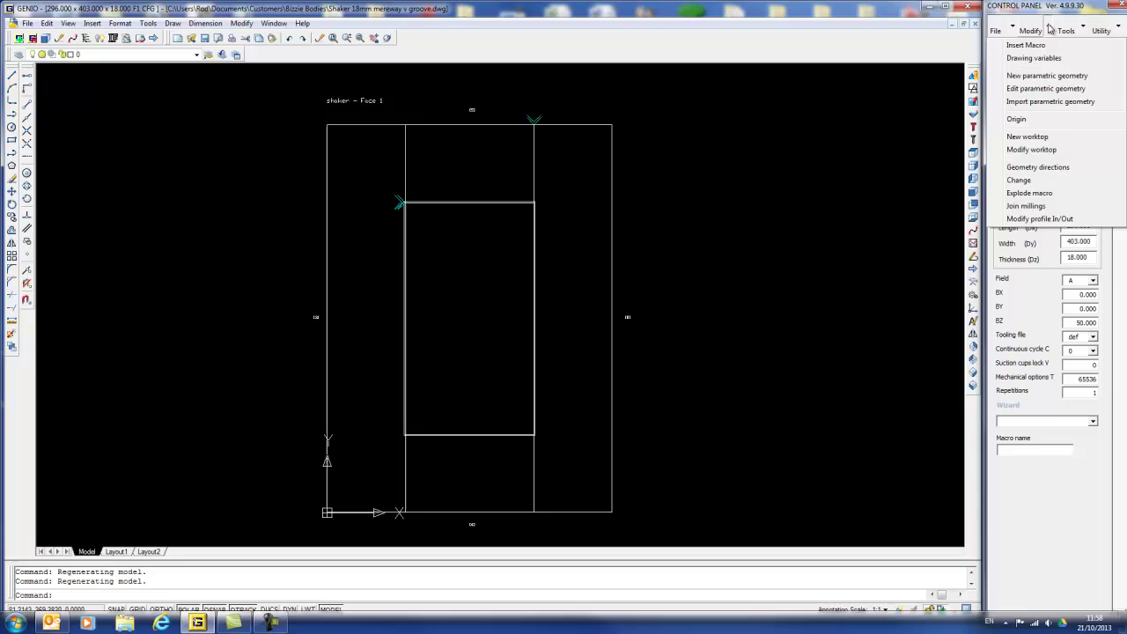
click(1034, 89)
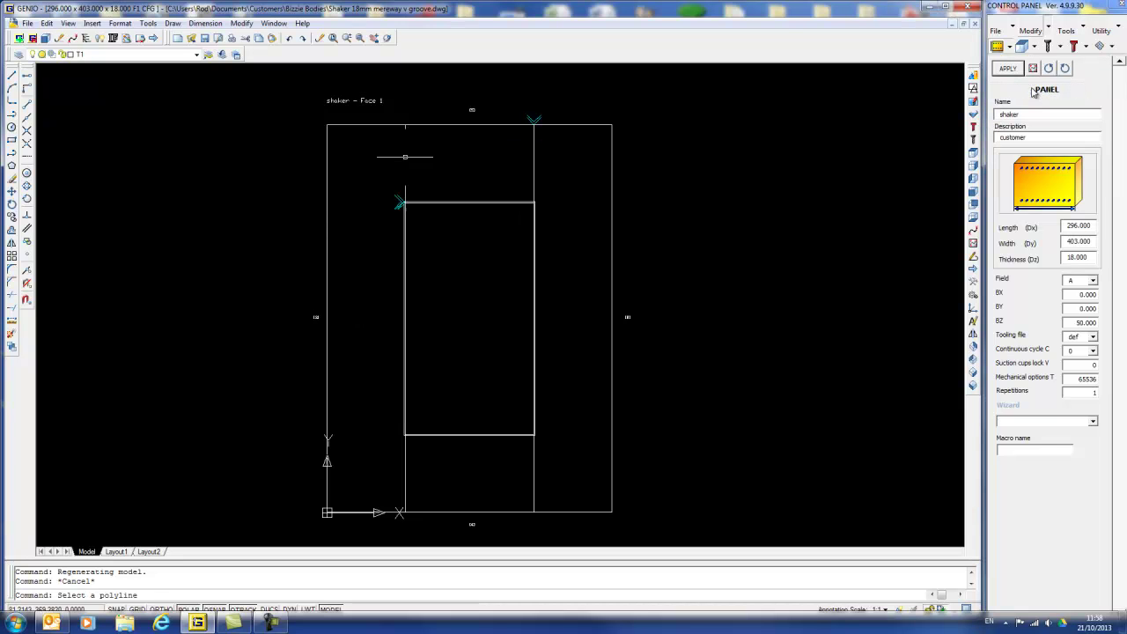
click(533, 172)
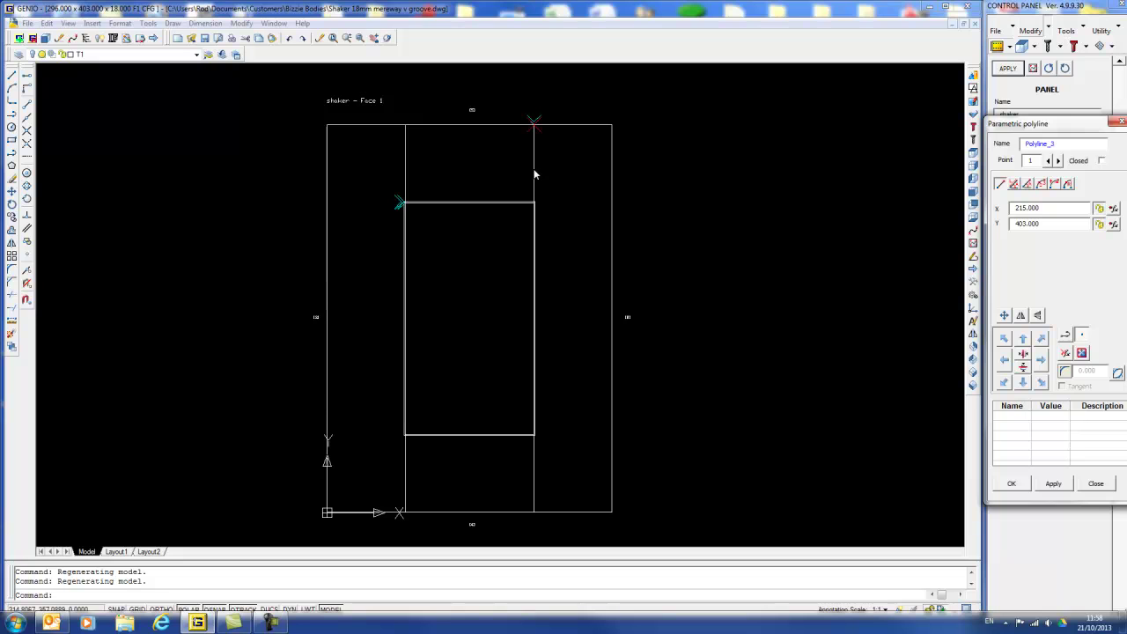
click(1042, 339)
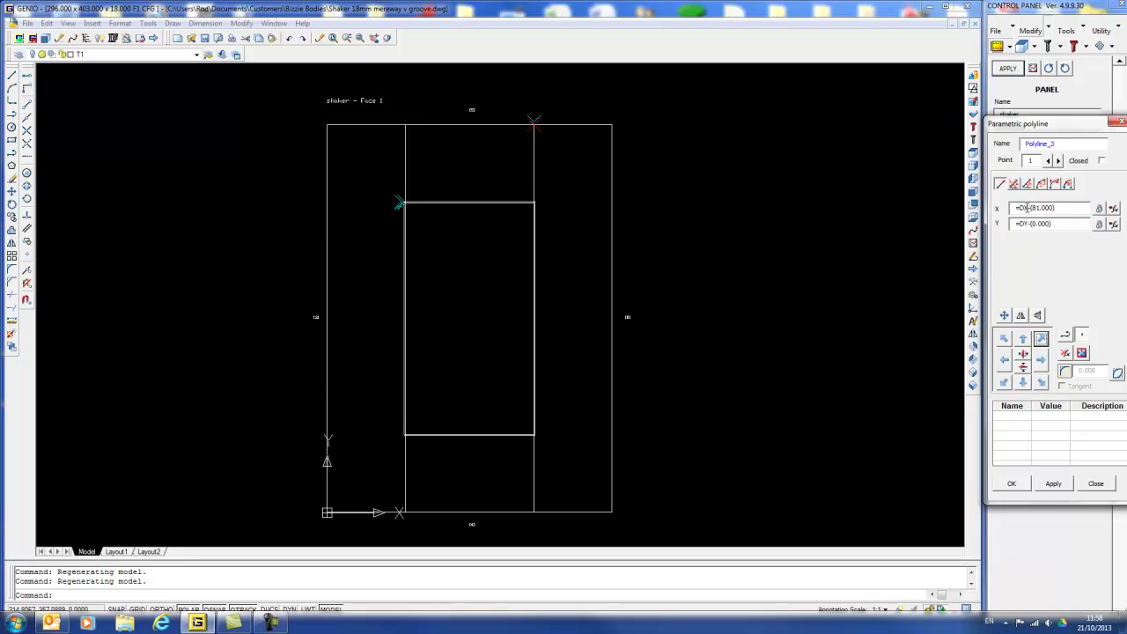
click(1058, 160)
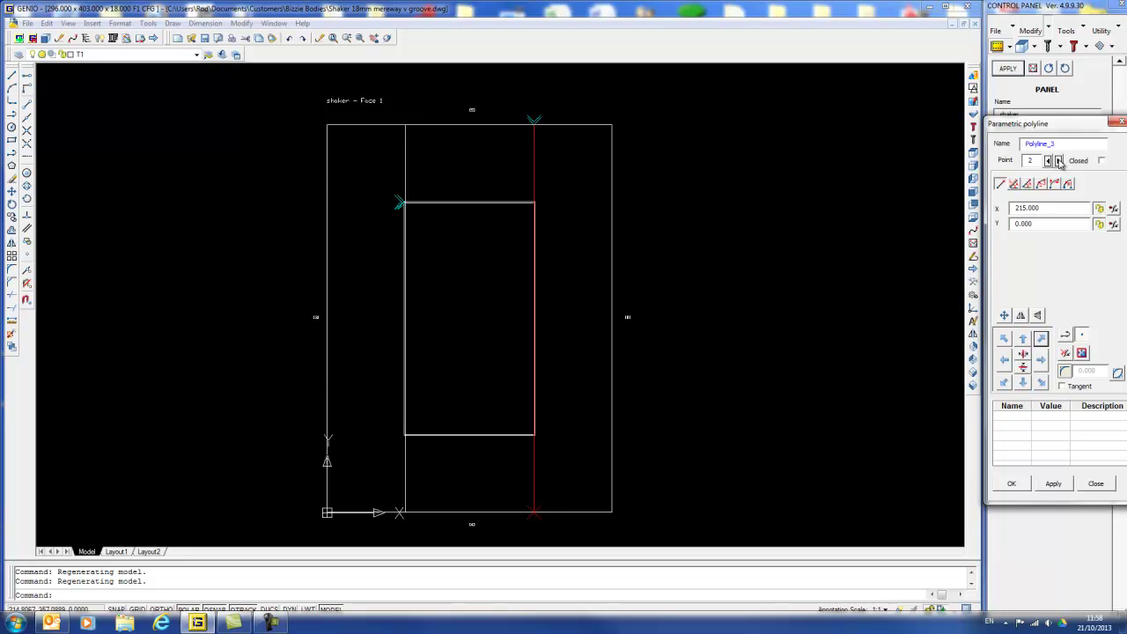
click(1041, 383)
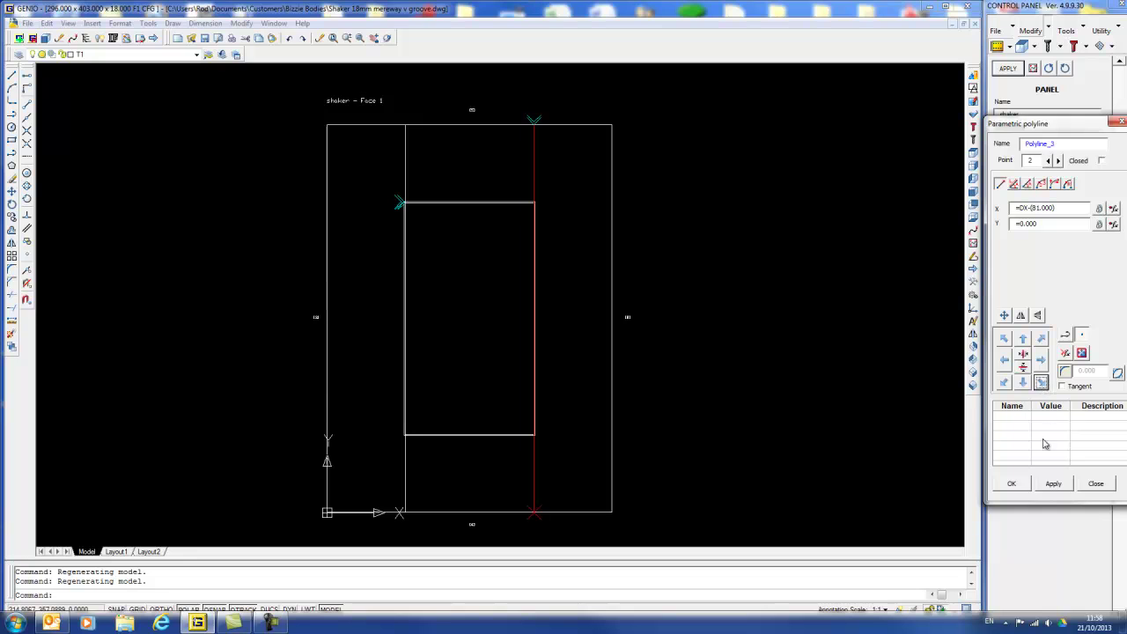
click(1013, 484)
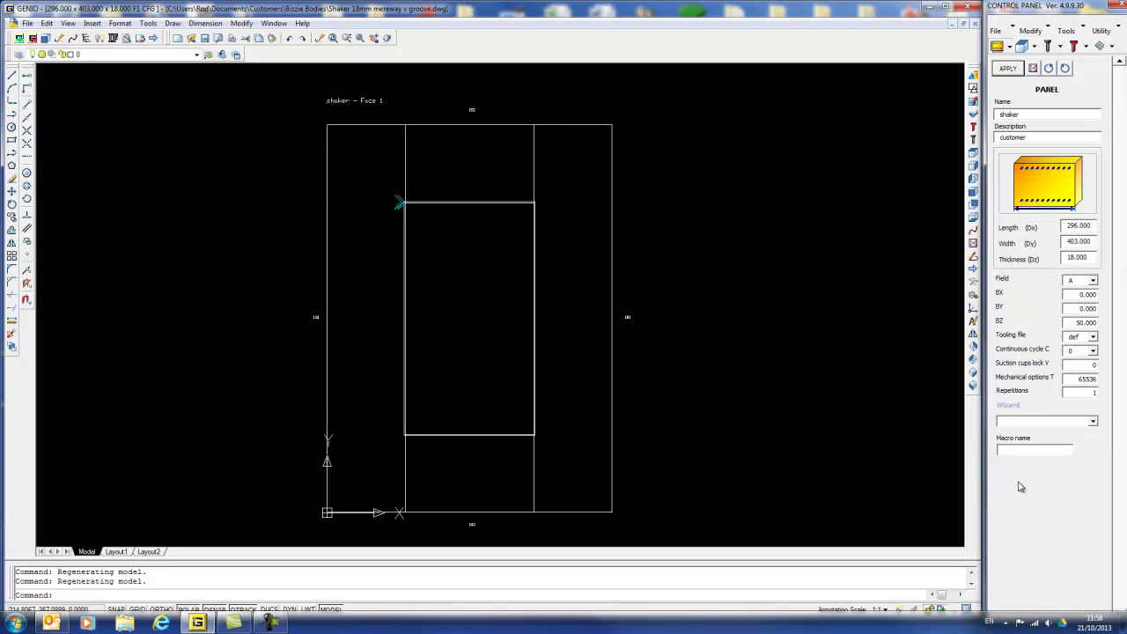
- Make the rectangle inset 80 mm from the panel edges parametric, referencing each of its four points to the nearest panel corner
click(1049, 30)
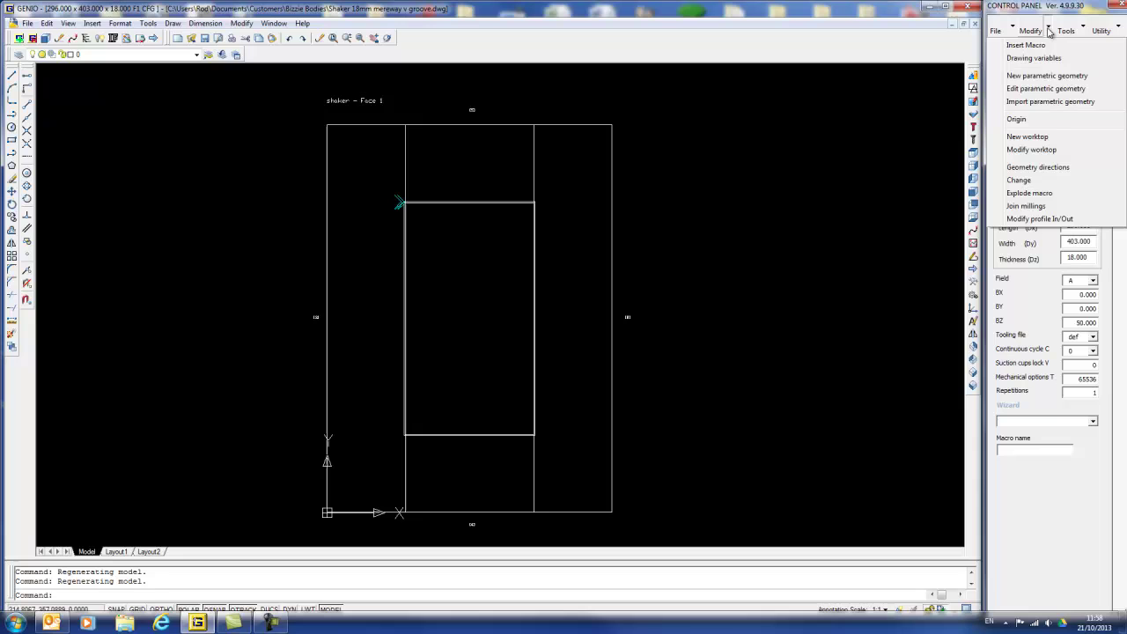
click(1048, 88)
scroll(511, 202, up, 6)
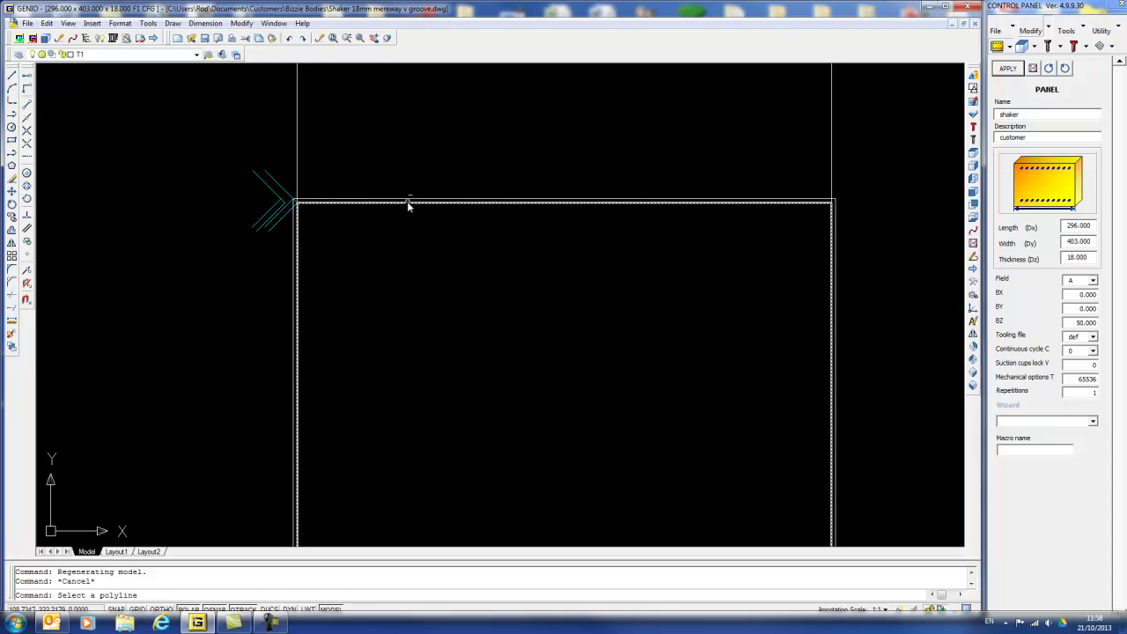
click(410, 201)
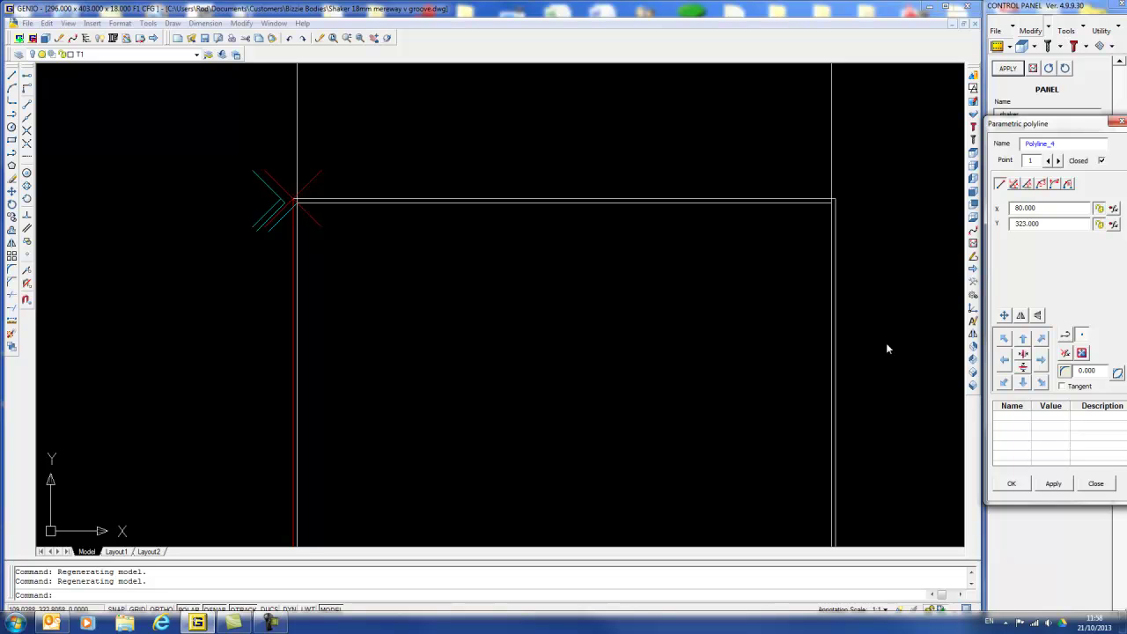
click(1003, 339)
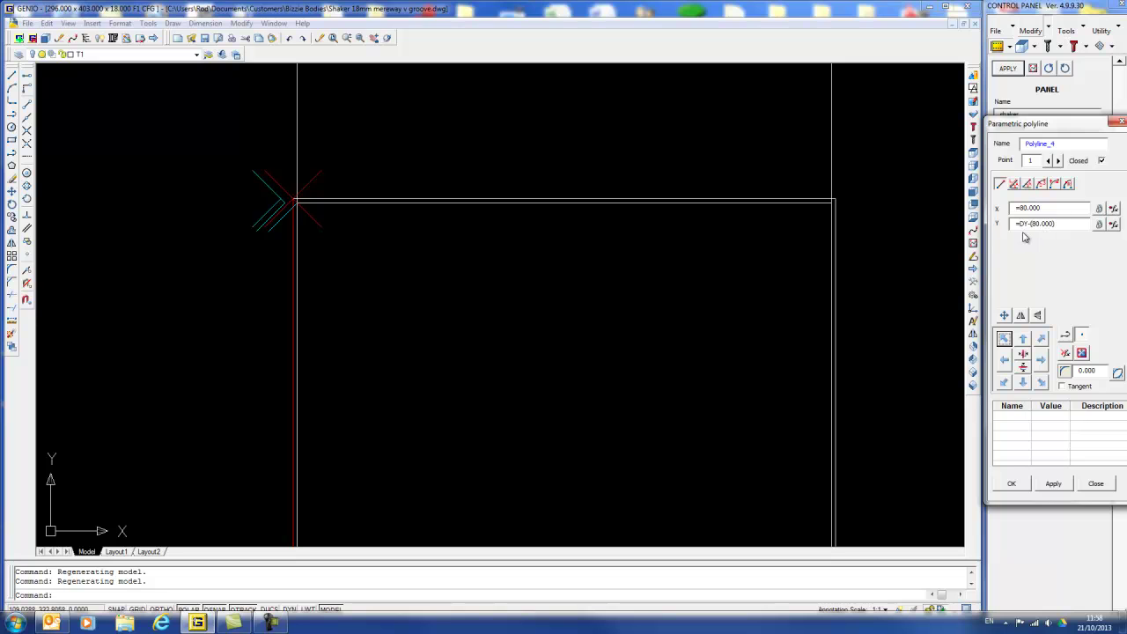
click(1059, 161)
click(1041, 338)
click(1059, 161)
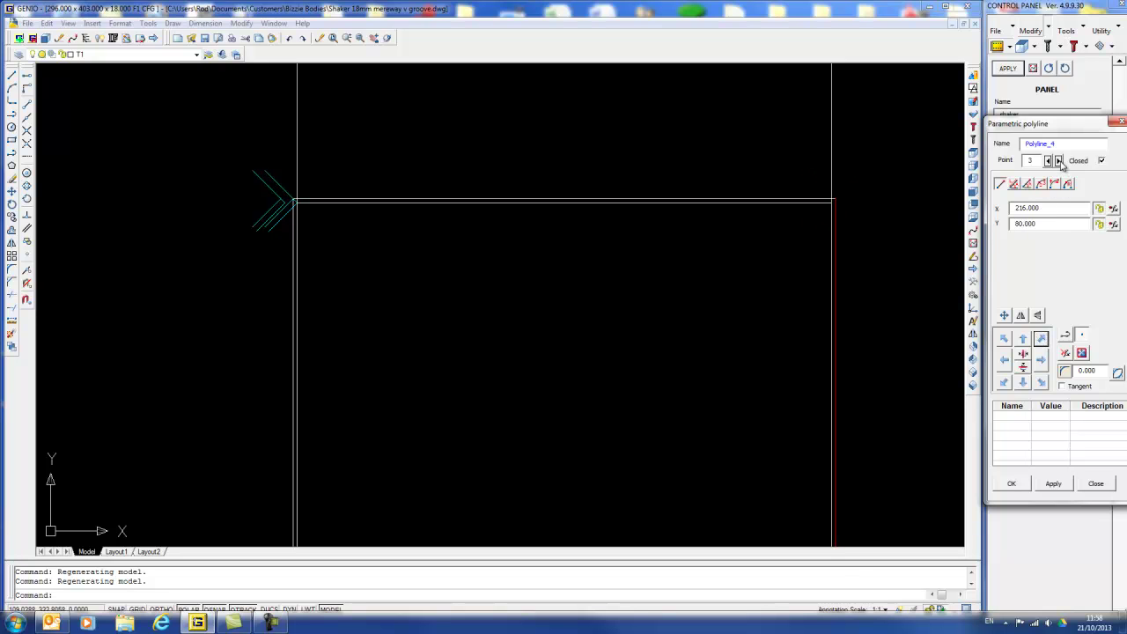
click(1041, 383)
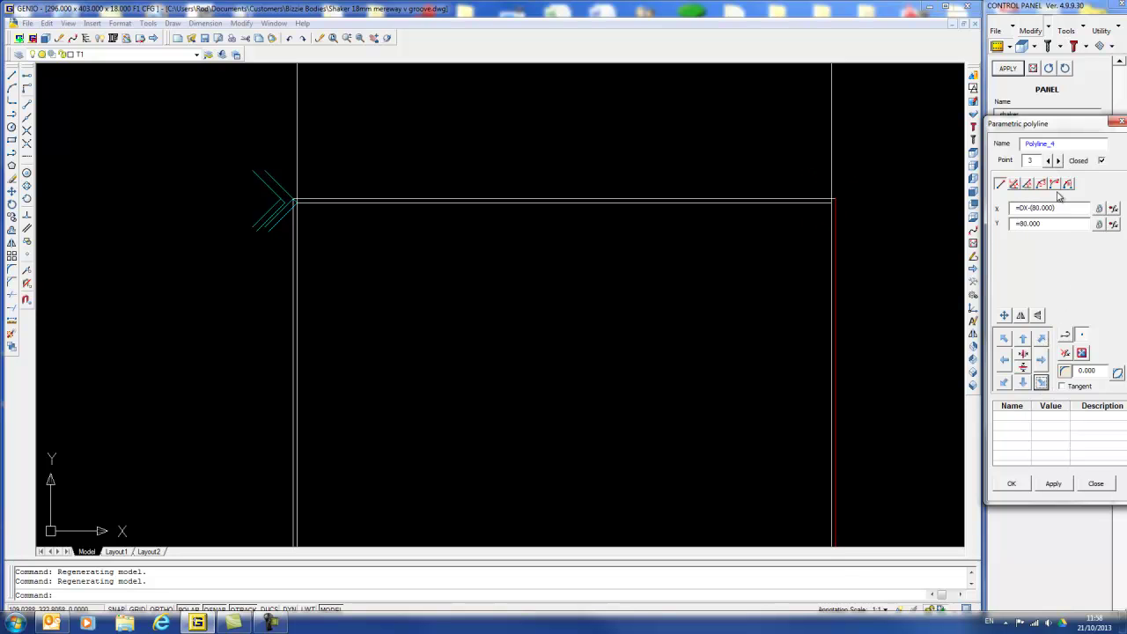
click(1059, 161)
click(1003, 382)
click(1011, 484)
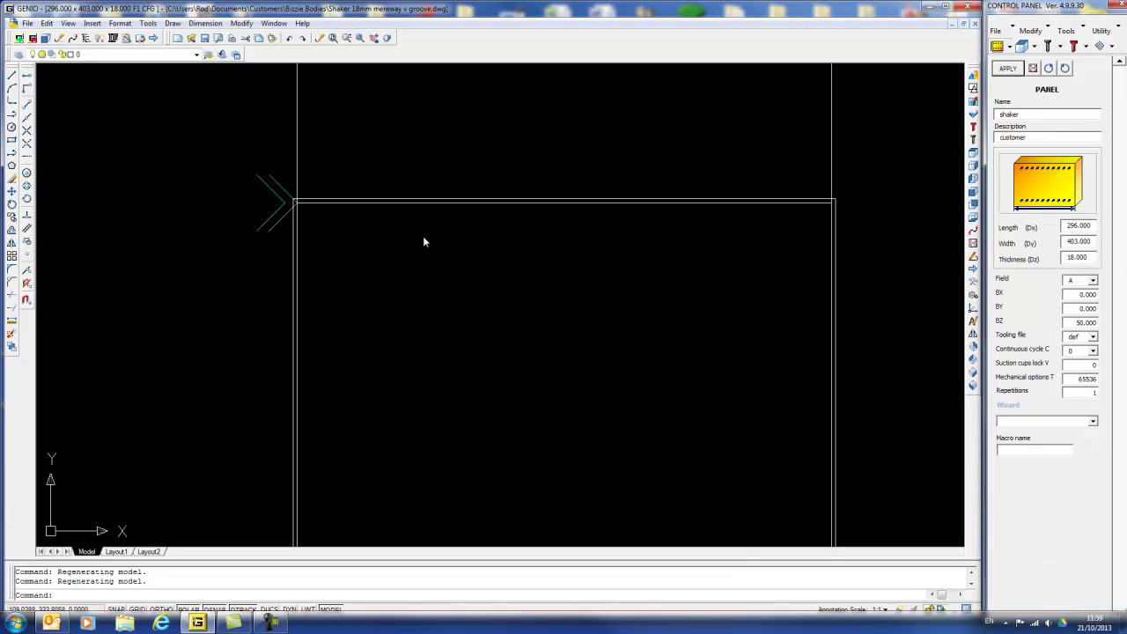
click(374, 203)
key(Escape)
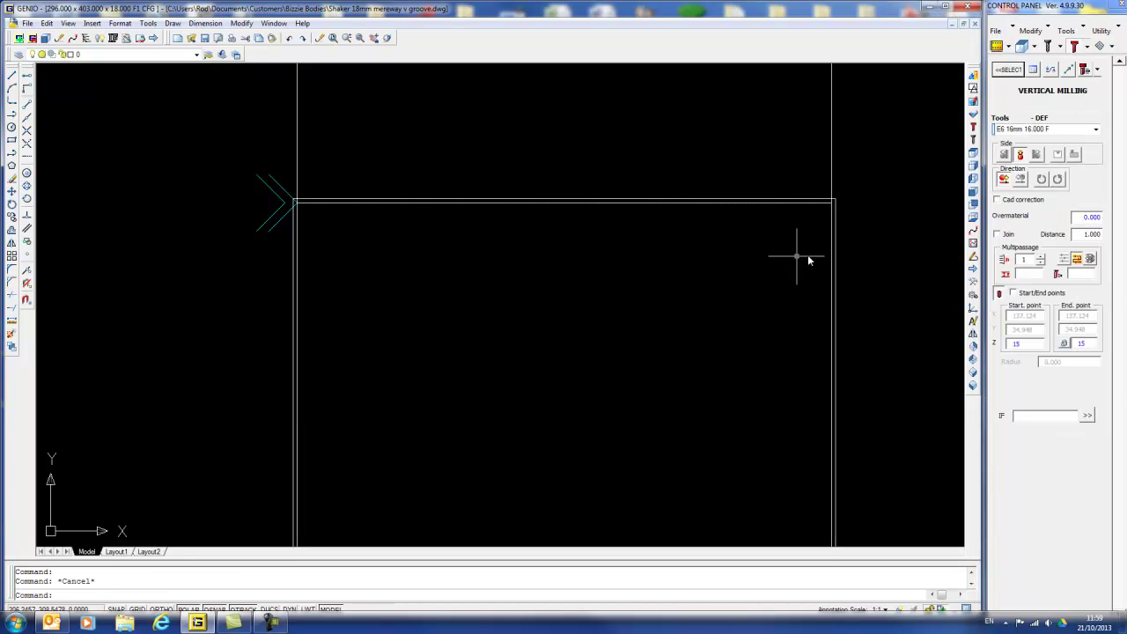
click(1050, 29)
click(1039, 89)
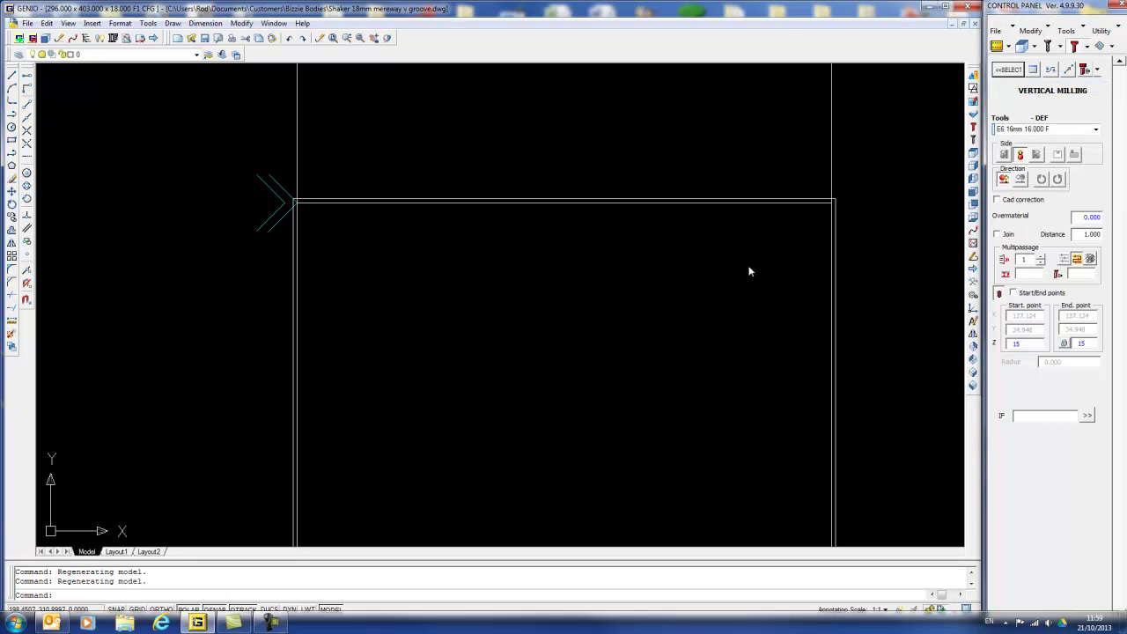
- Make the upper two points of the rectangle inset 81 mm parametric, with X=81 and X=DX-(81), both at Y=DY-(81)
scroll(744, 271, down, 4)
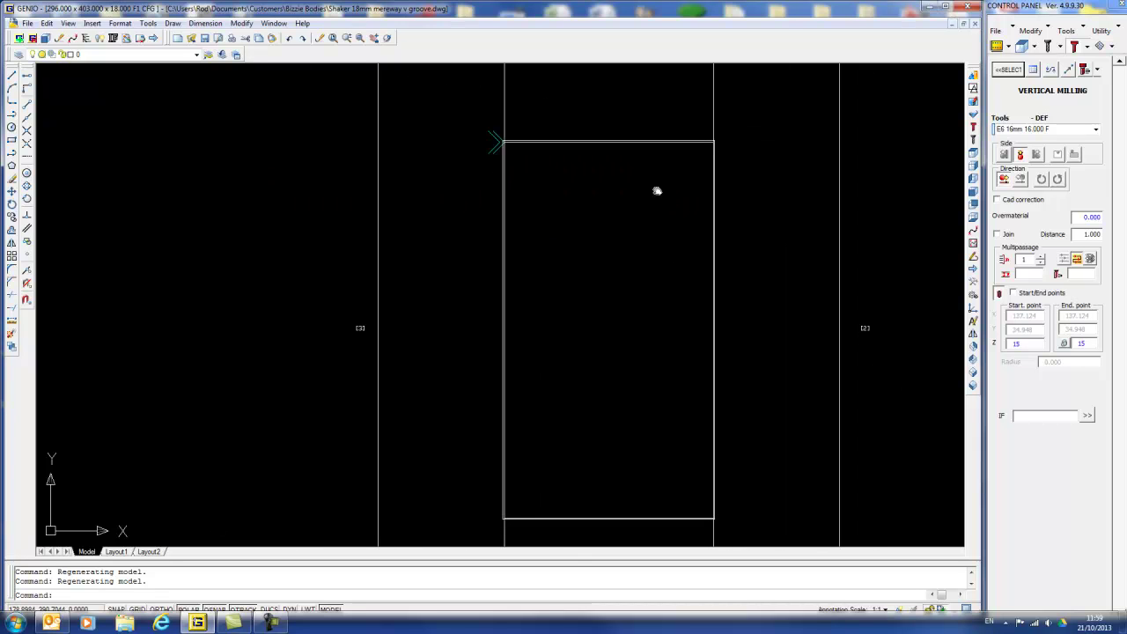
click(1030, 31)
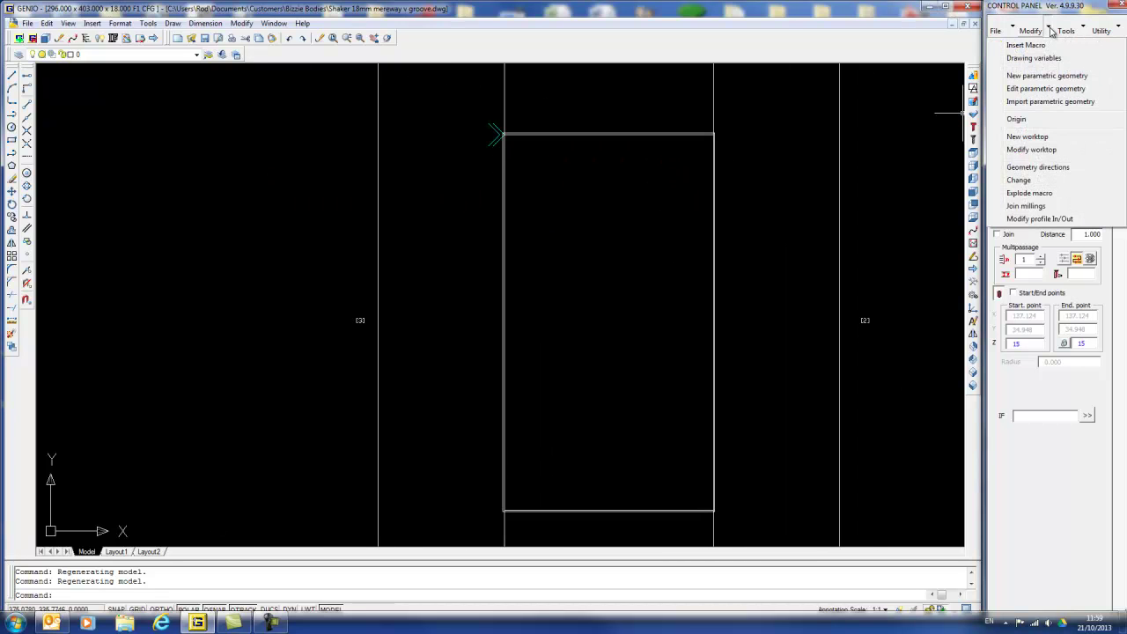
click(1028, 89)
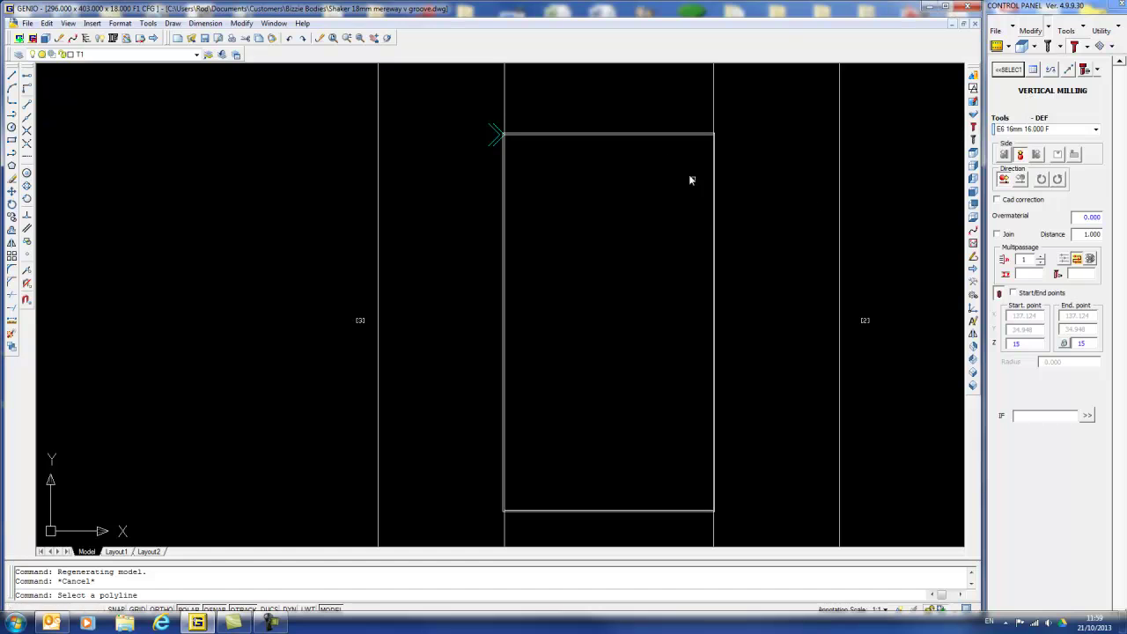
click(662, 138)
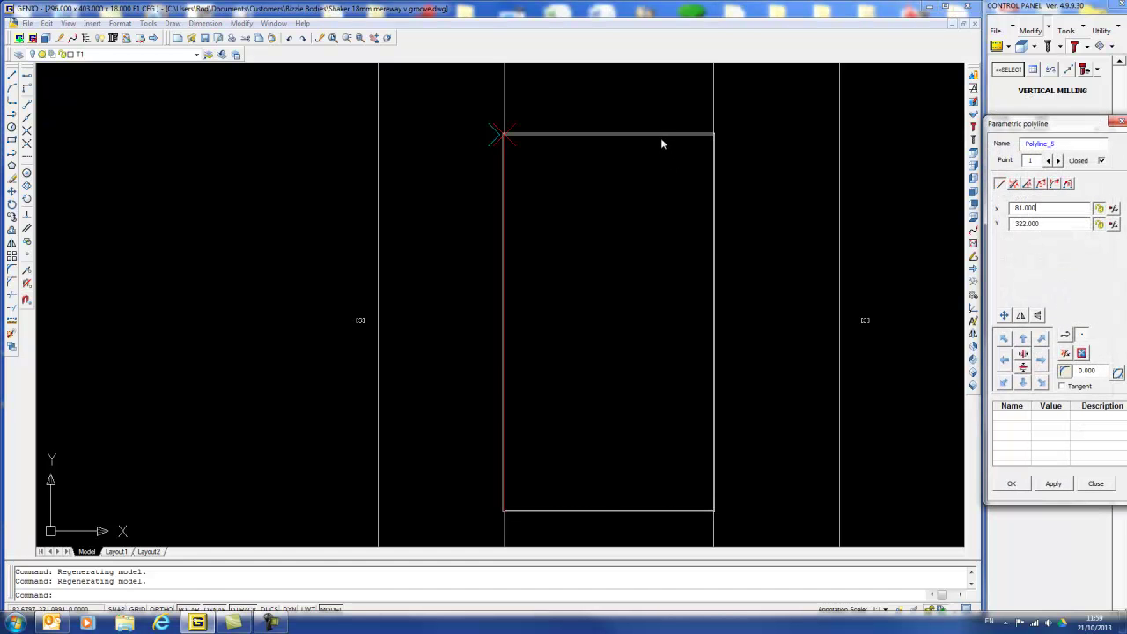
click(1004, 338)
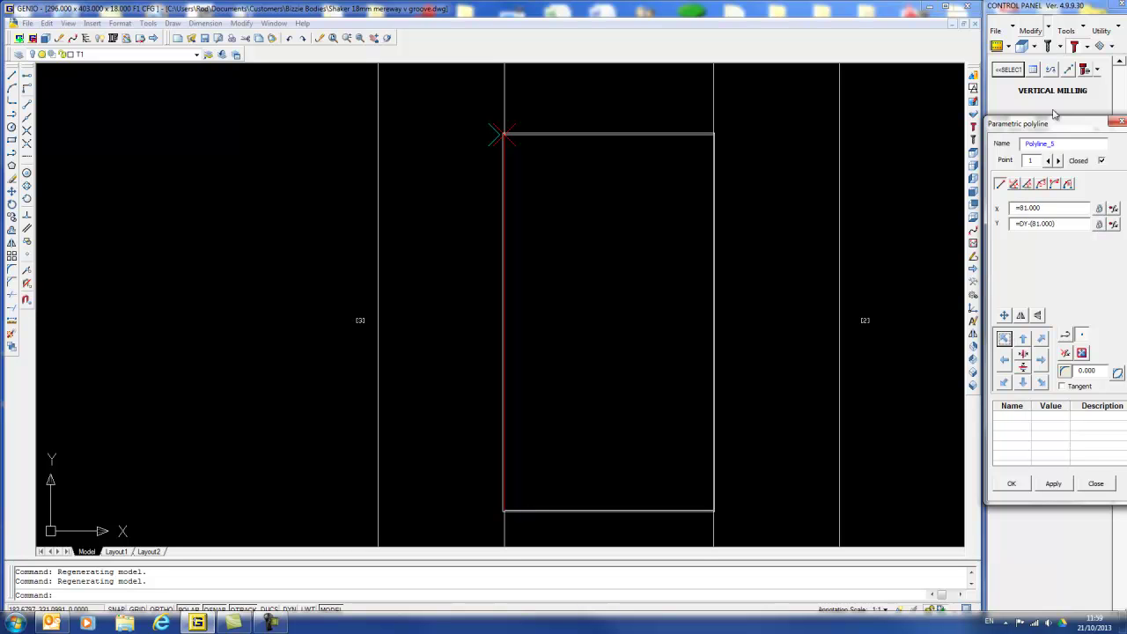
click(1058, 160)
click(1041, 338)
- Make that rectangle's lower two points parametric, with X=DX-(81) and X=81, both at Y=81, and accept the geometry
click(1058, 160)
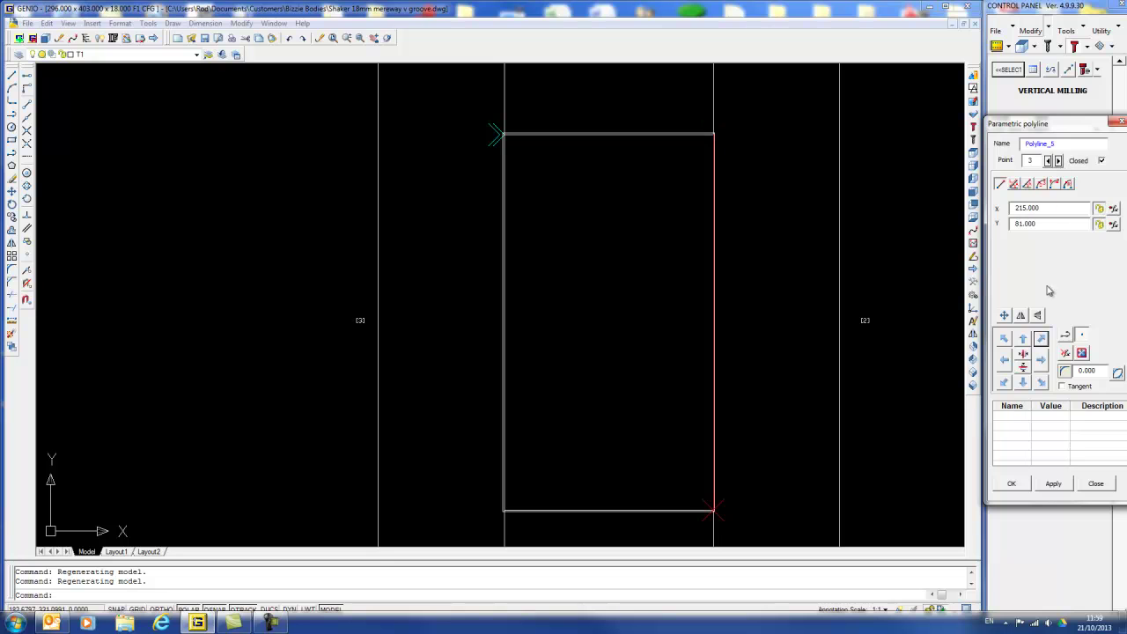
click(1041, 382)
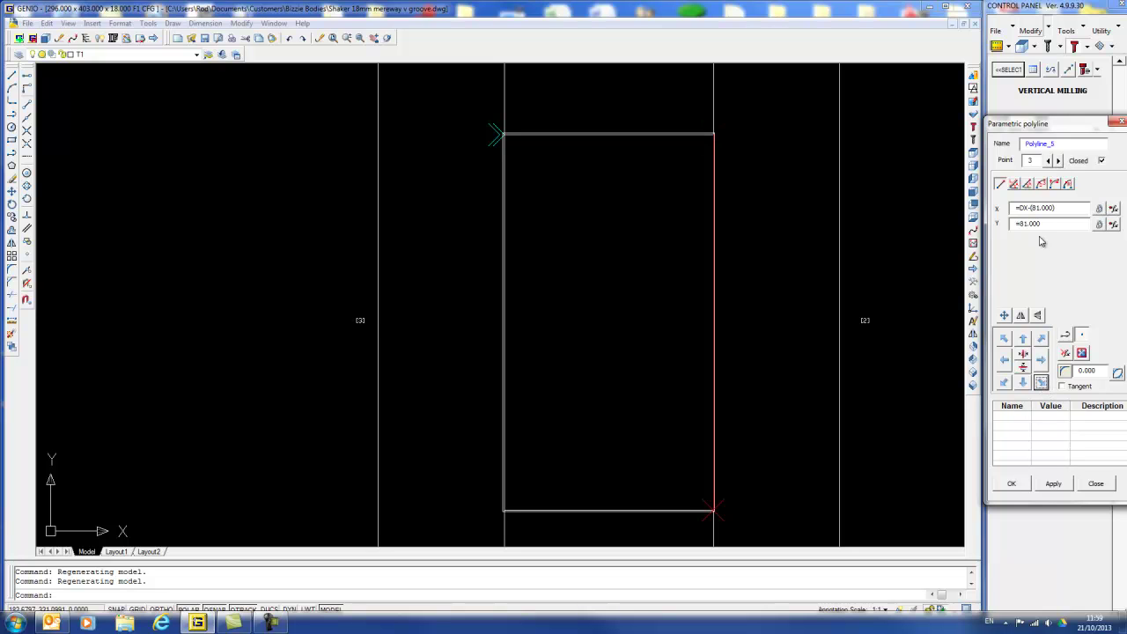
click(1058, 161)
click(1004, 382)
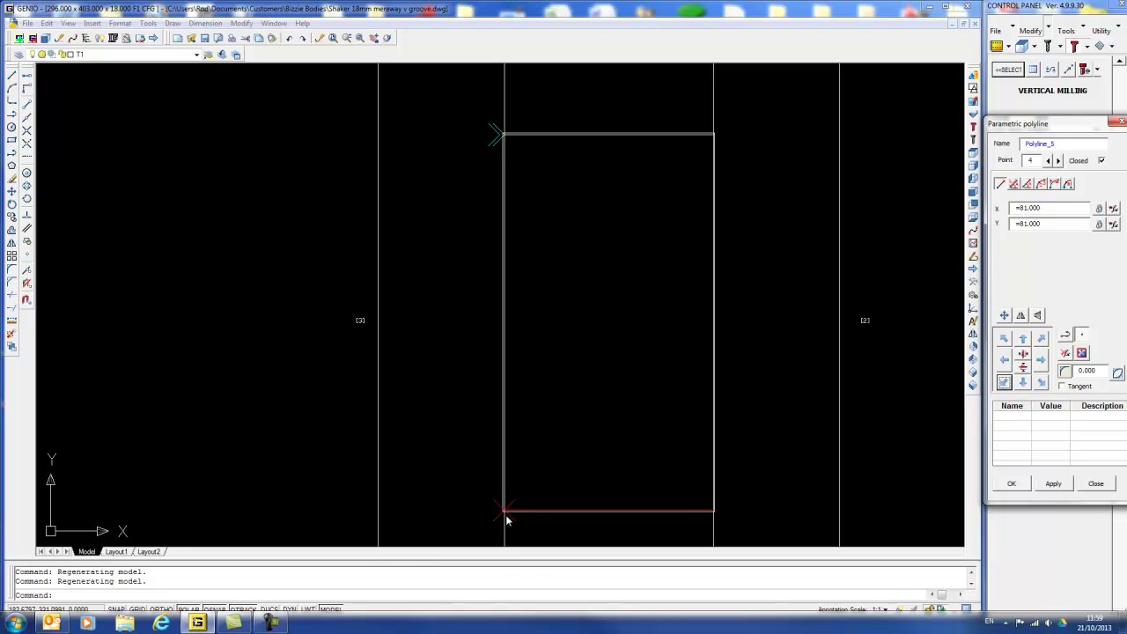
click(1049, 160)
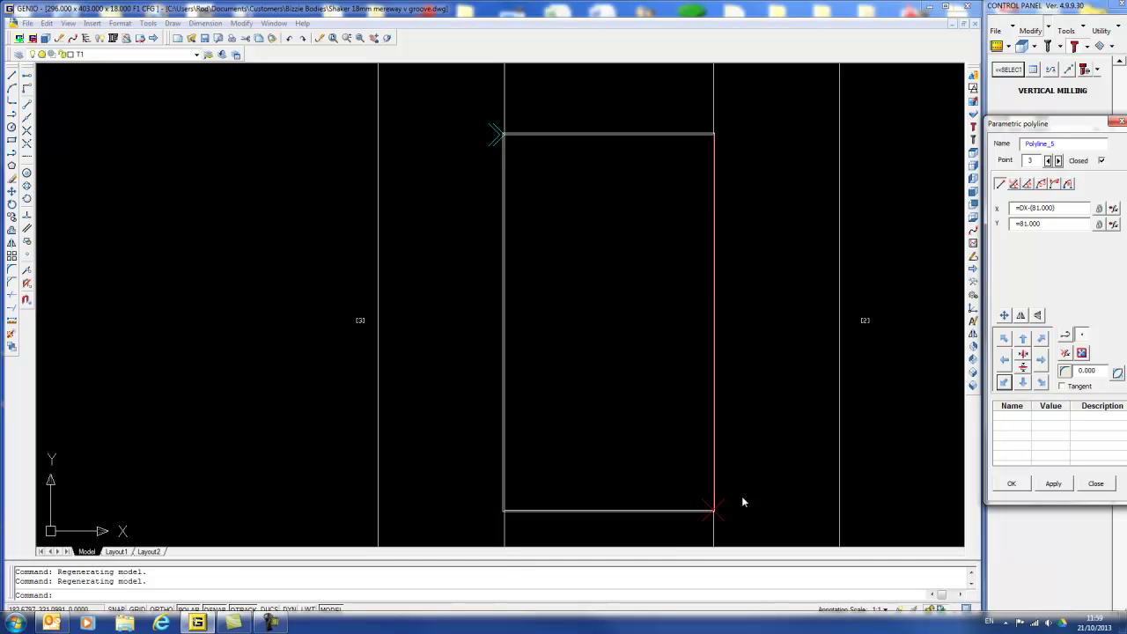
click(1049, 161)
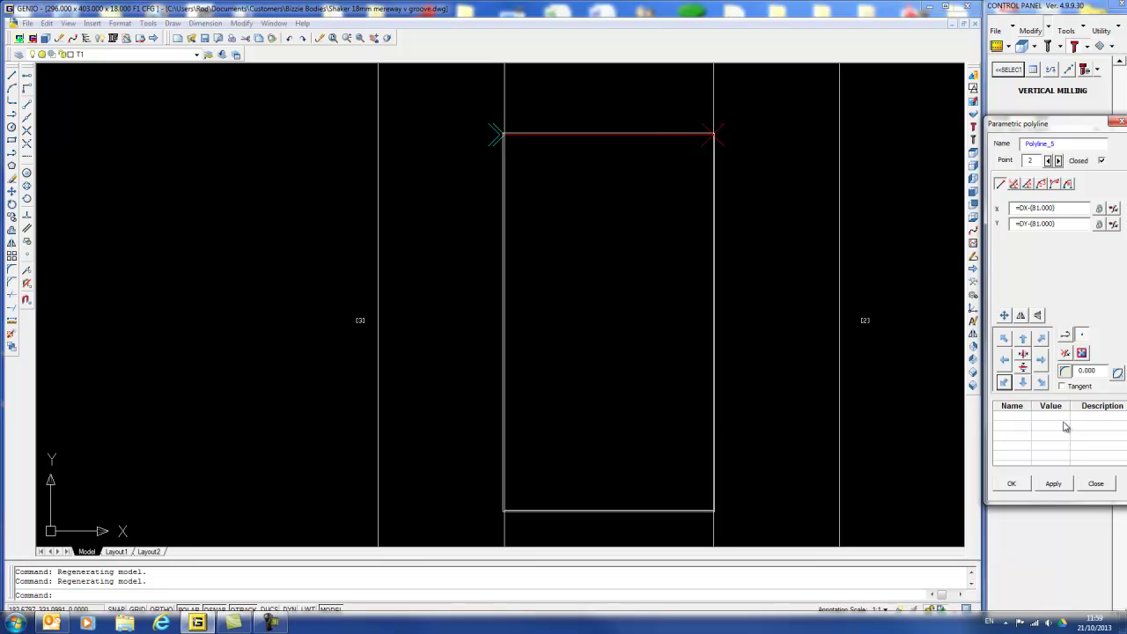
click(1012, 484)
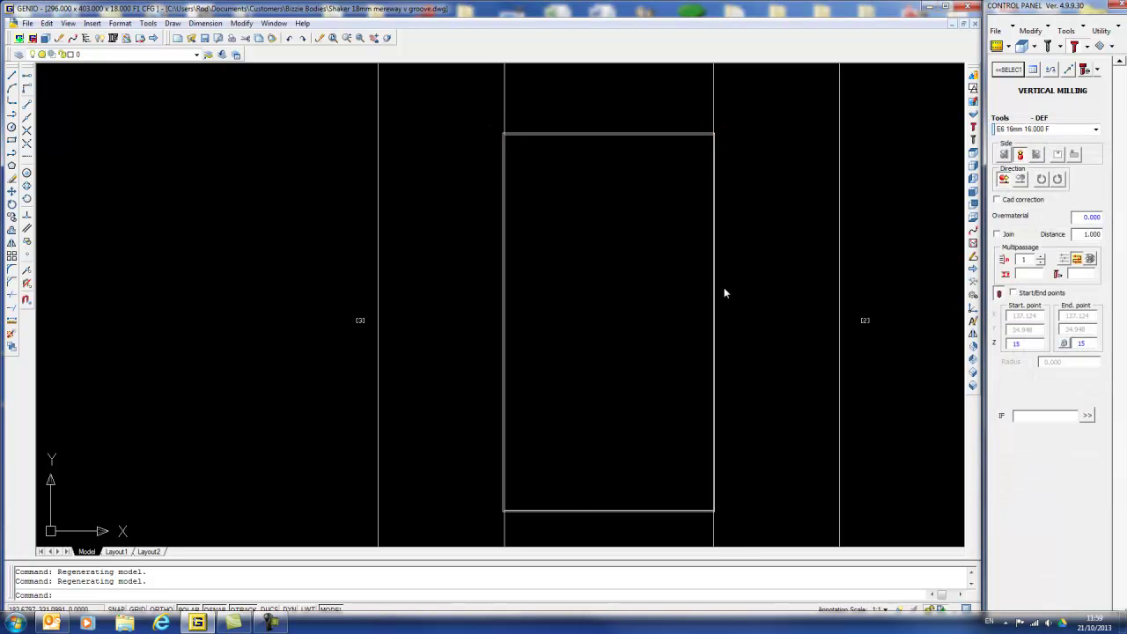
- Apply a clockwise Cut operation on the external side of the outer panel outline with the E6 16mm tool, 18.2 mm deep
scroll(763, 294, down, 4)
scroll(647, 276, up, 2)
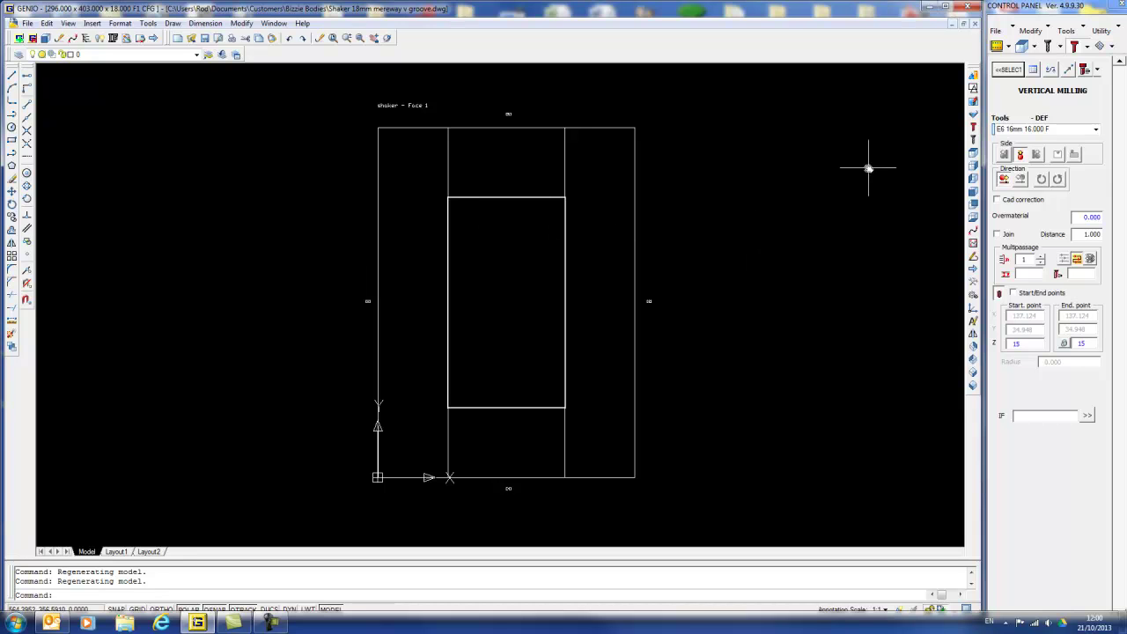
click(1088, 47)
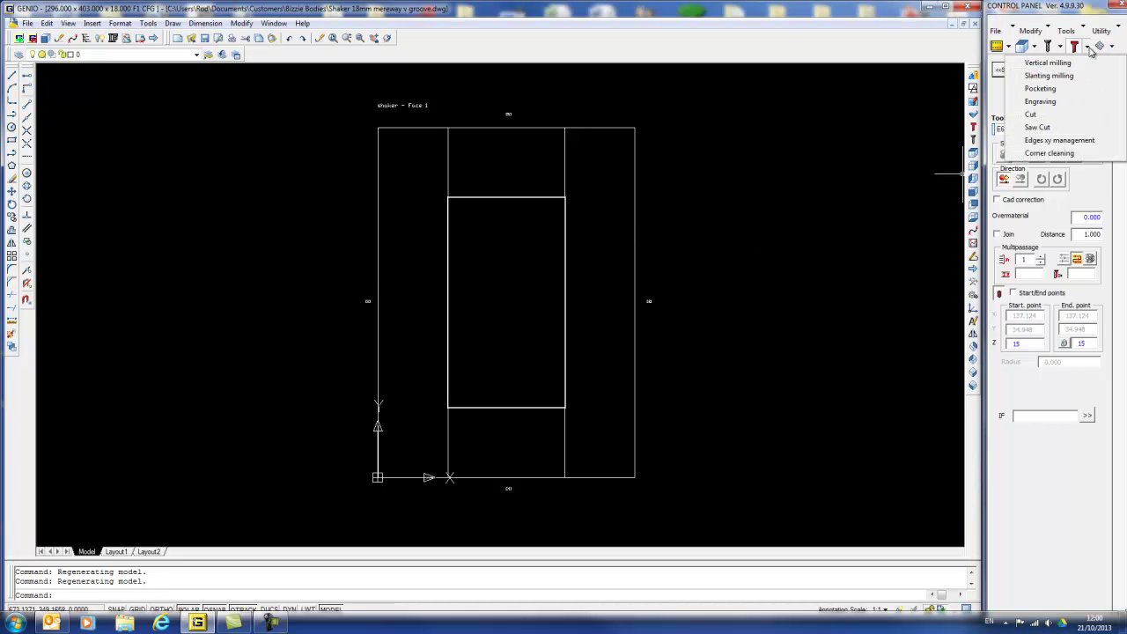
click(1031, 115)
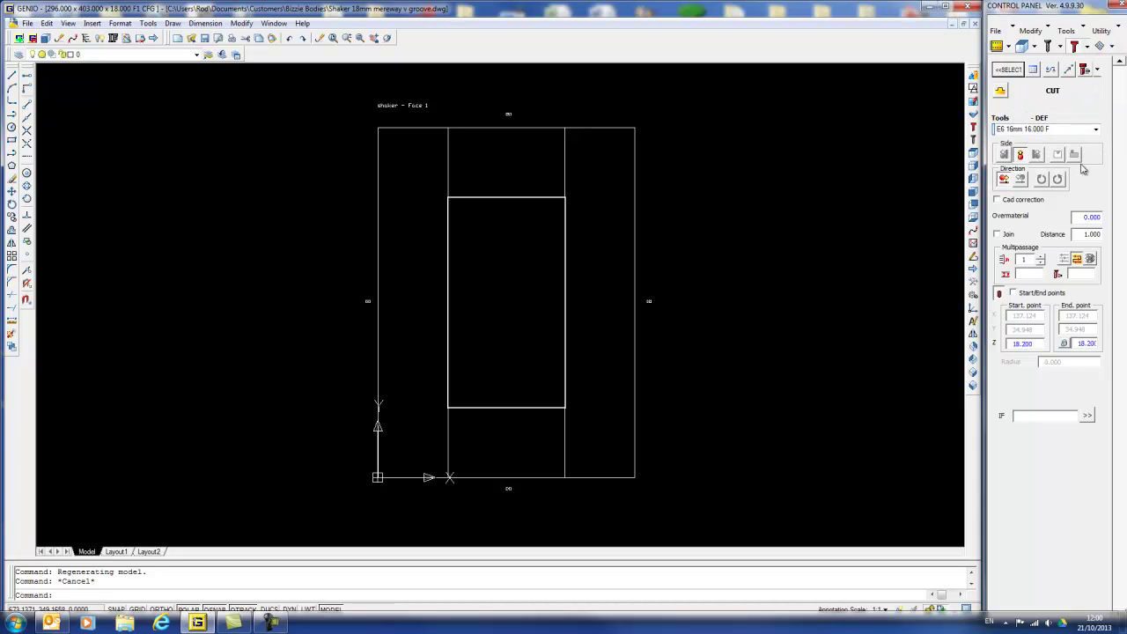
click(1074, 155)
click(1043, 180)
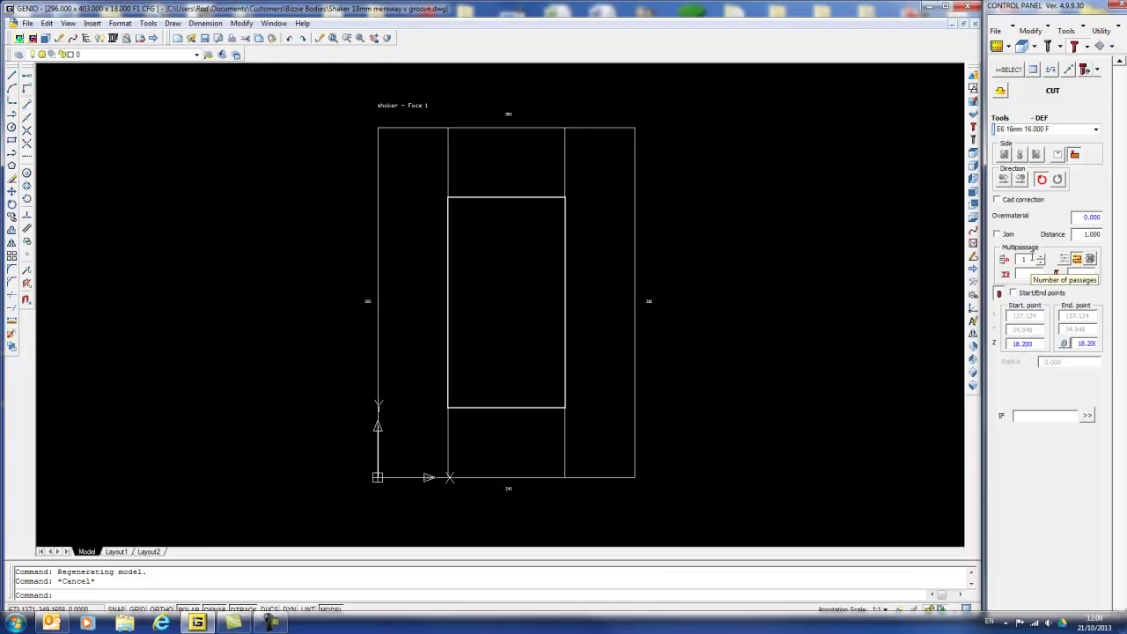
click(1009, 71)
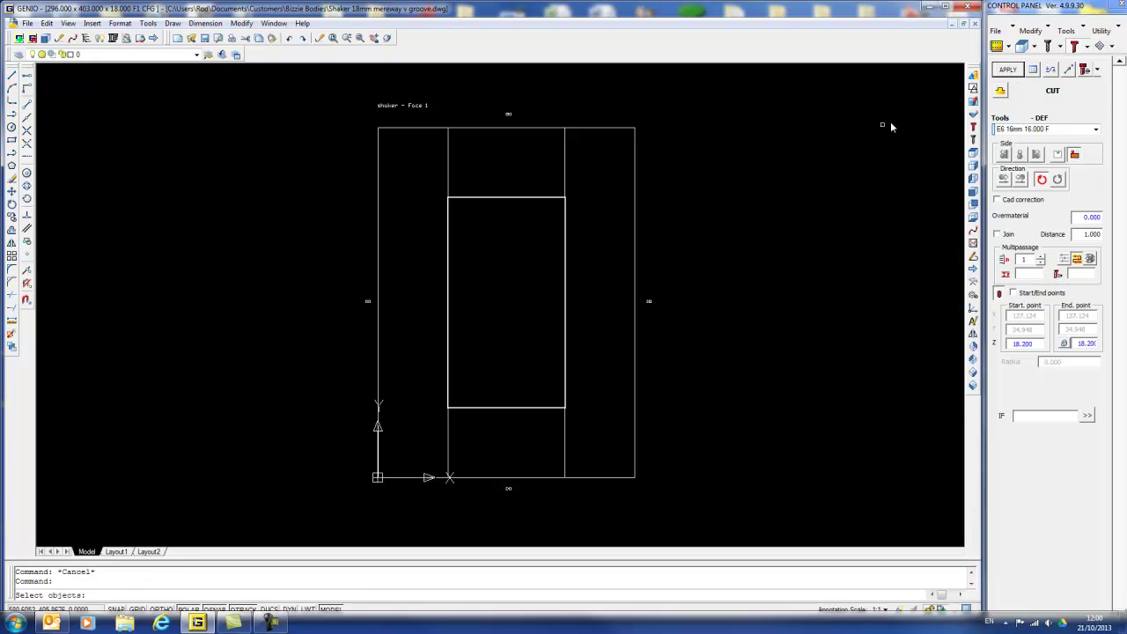
click(659, 172)
click(608, 190)
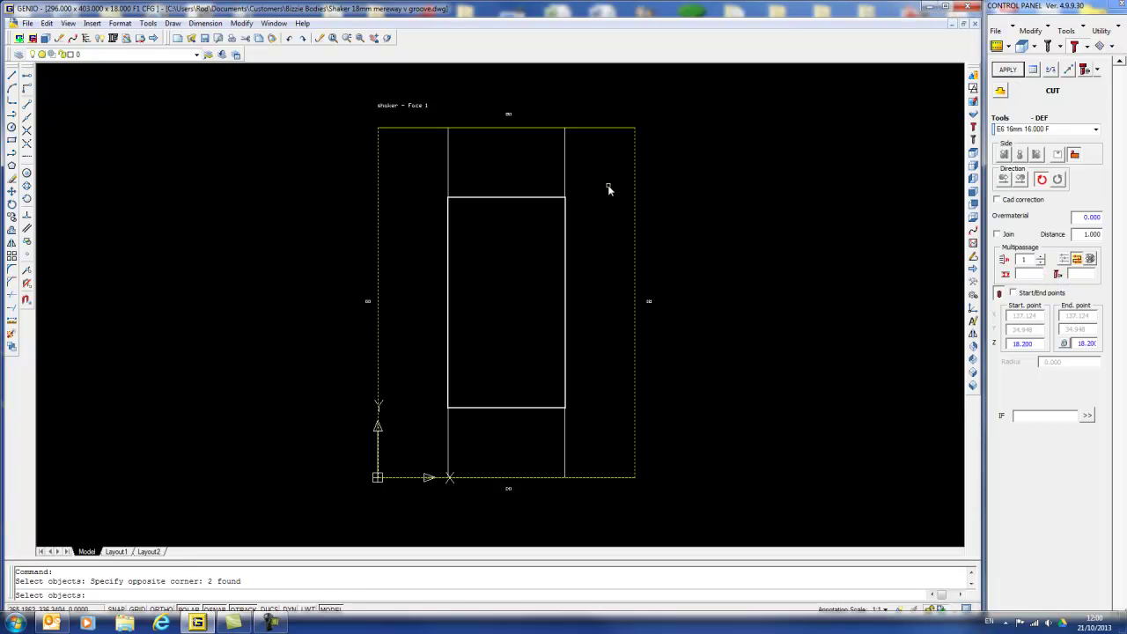
right_click(607, 185)
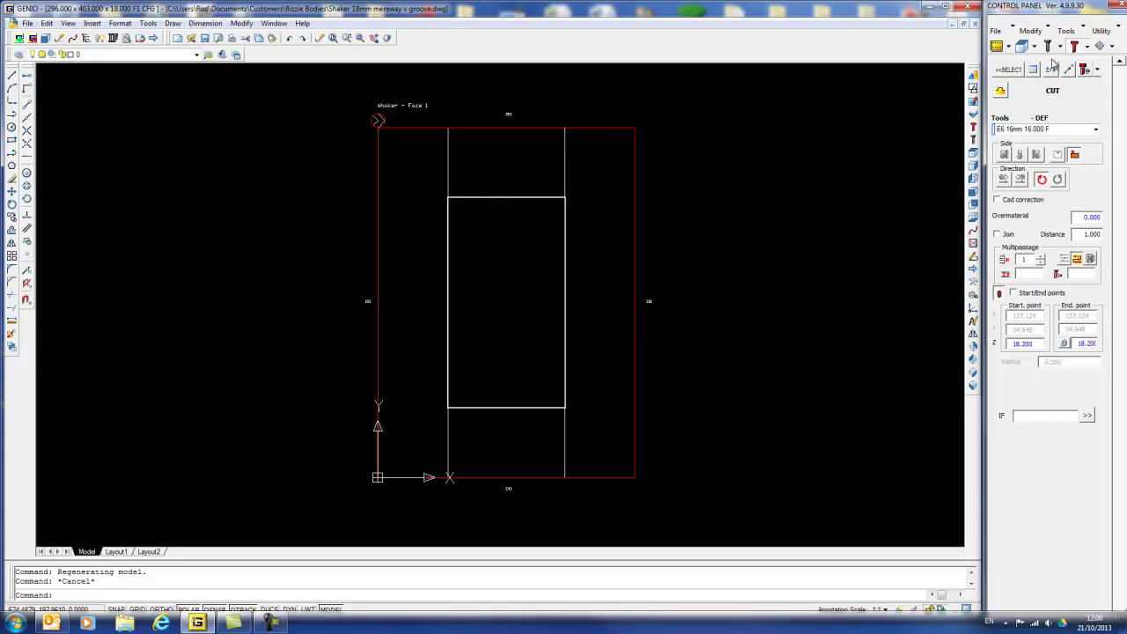
- Apply centred vertical milling with the E6 16mm tool along the left vertical groove line, following its direction, 2 mm deep
click(1086, 46)
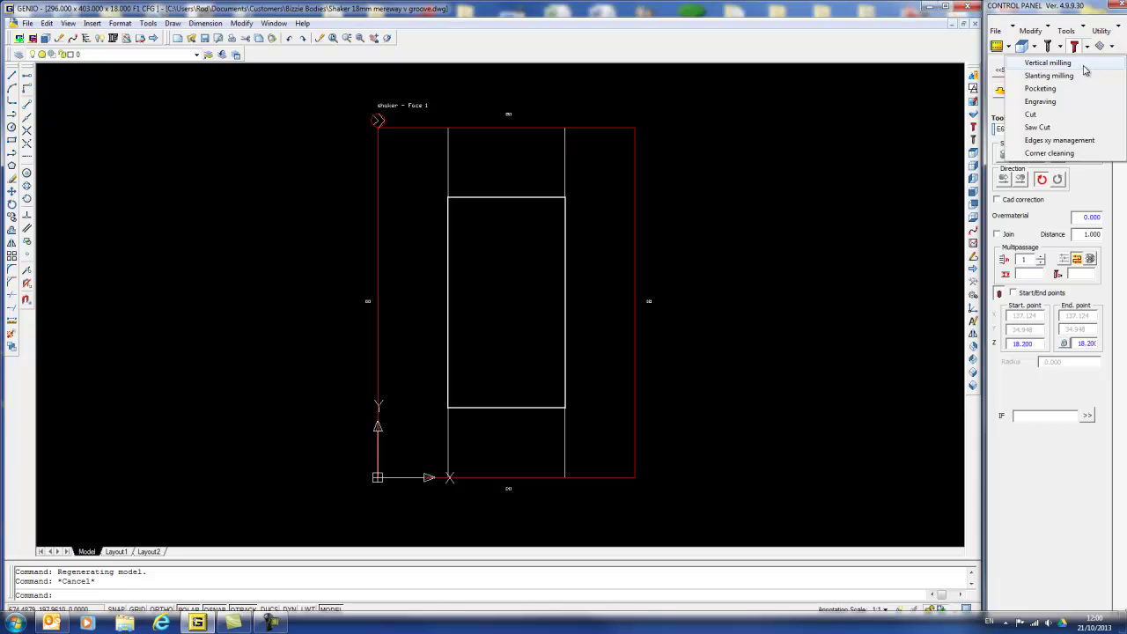
click(1056, 62)
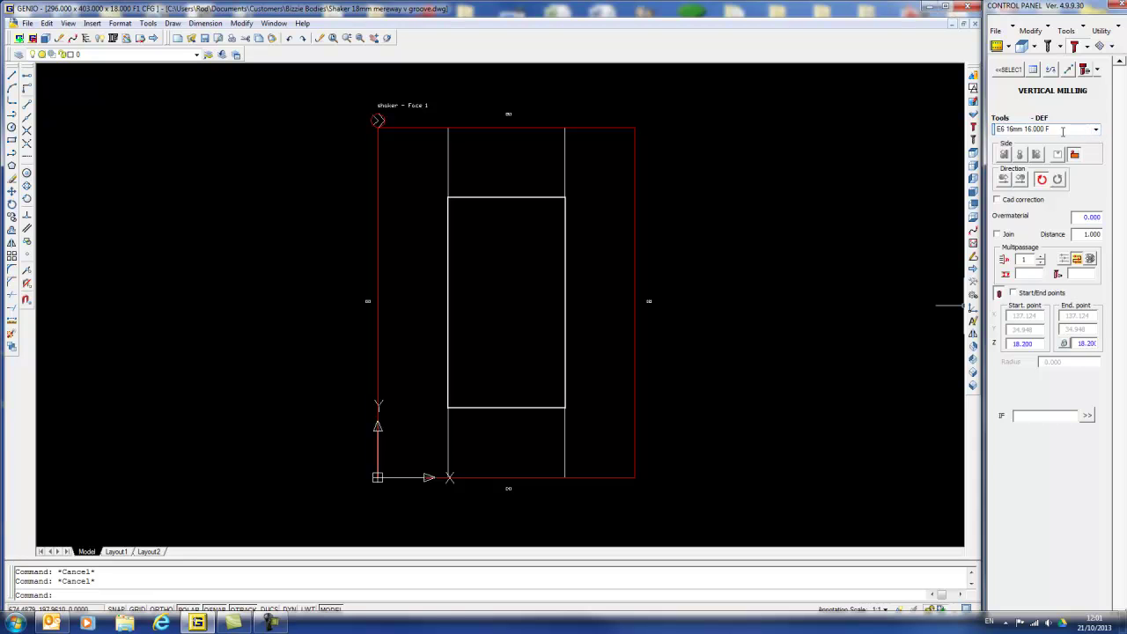
click(1021, 156)
click(1002, 181)
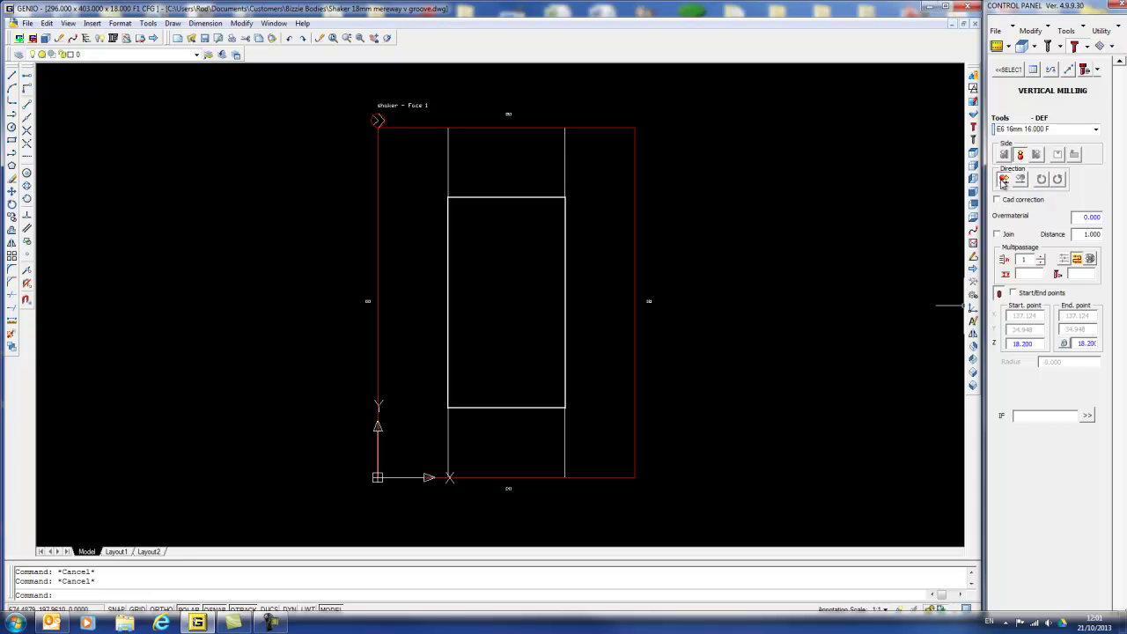
text(2)
click(1011, 70)
click(470, 166)
click(423, 159)
right_click(424, 159)
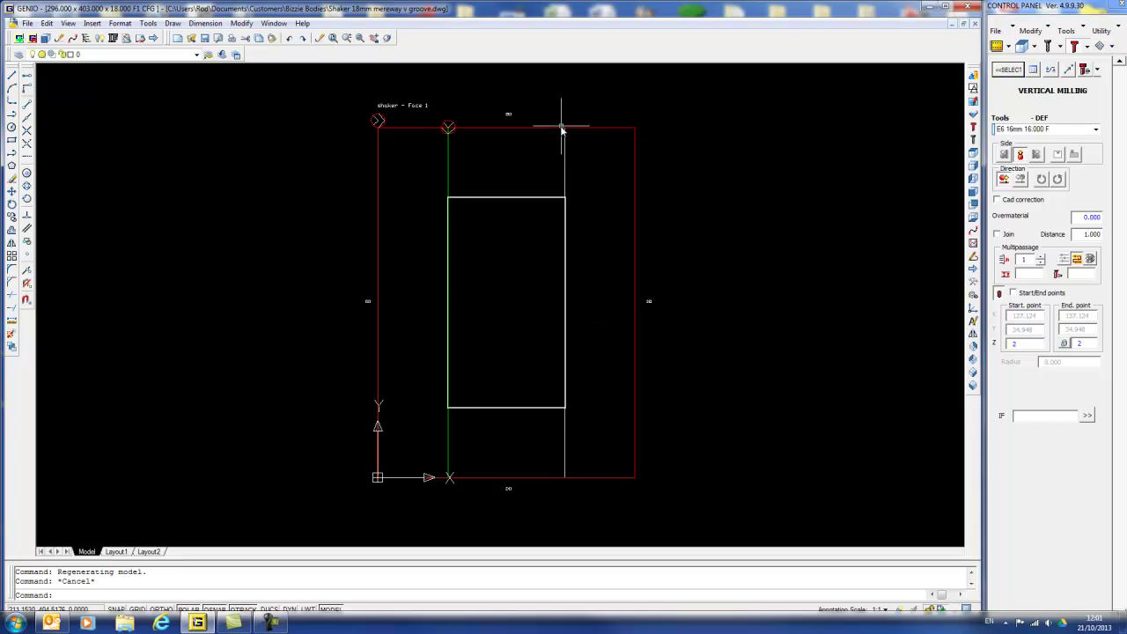
- Display the geometry directions and mill the right vertical groove line centred, 2 mm deep, in the reversed direction
click(100, 38)
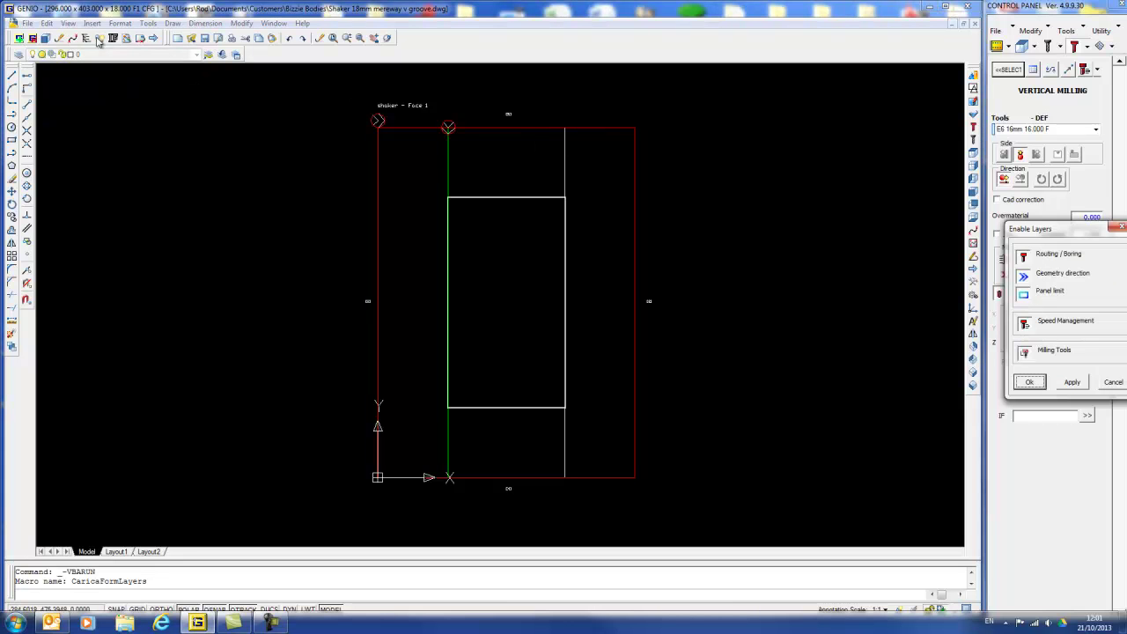
click(1031, 382)
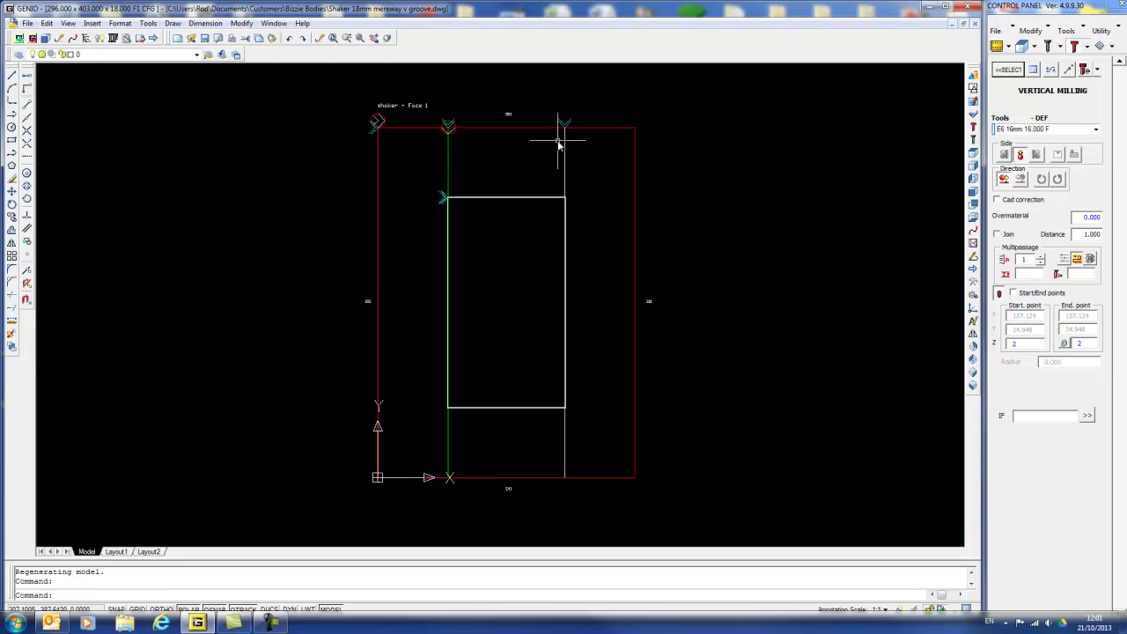
click(1021, 179)
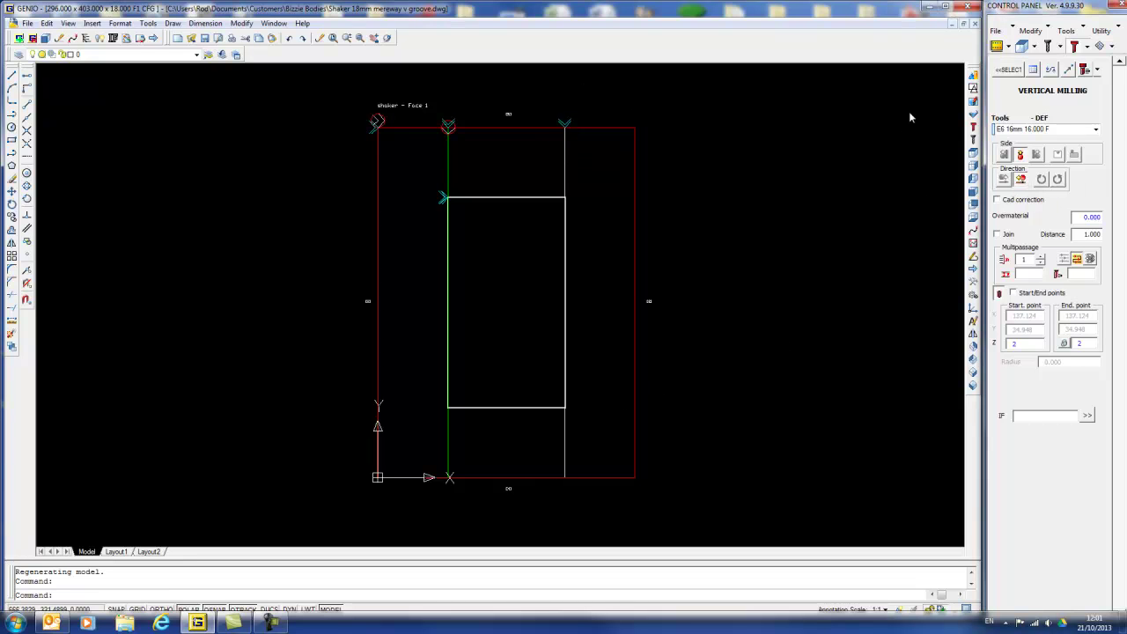
click(1008, 69)
click(599, 151)
click(516, 157)
right_click(516, 156)
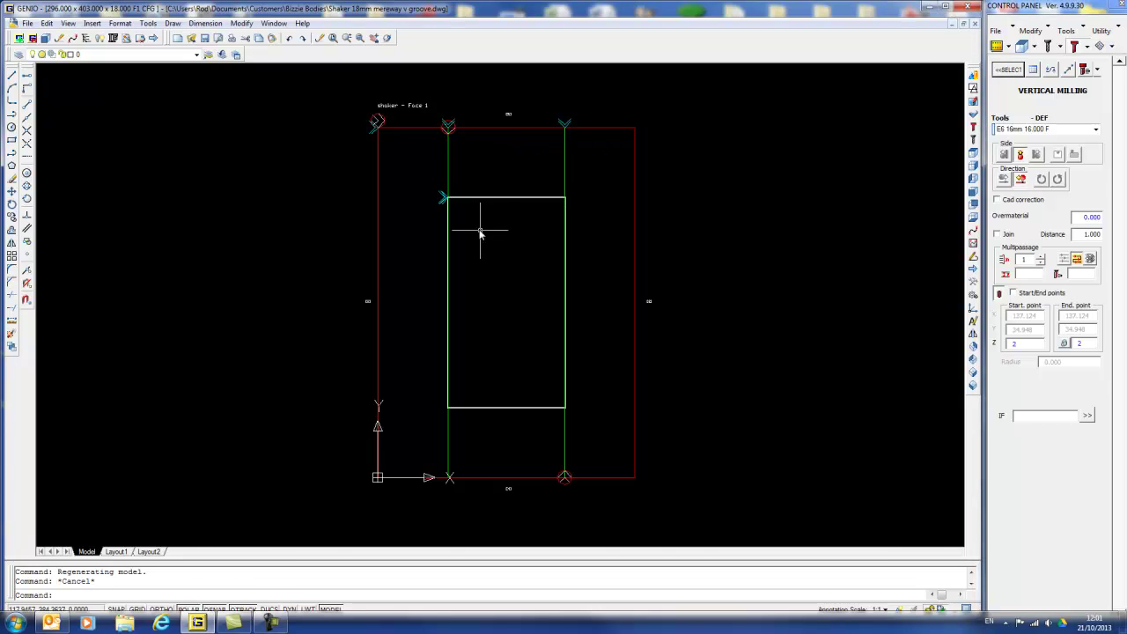
- Set up vertical milling on the internal side with the E5 45 engraver, circular direction and a Z depth of 6
scroll(478, 241, up, 3)
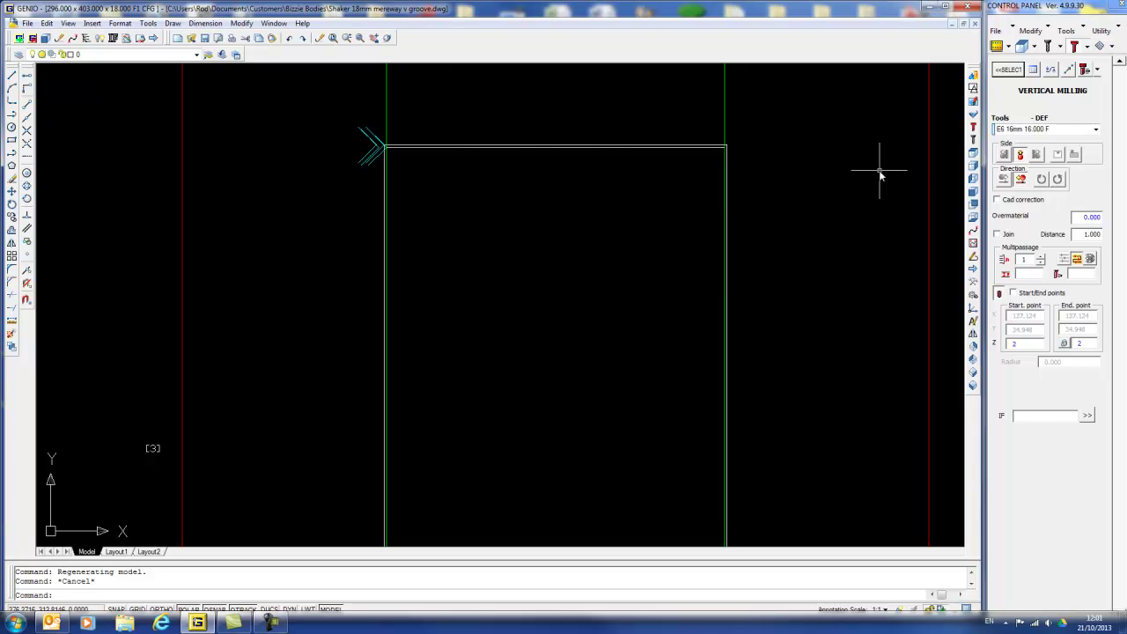
click(1057, 155)
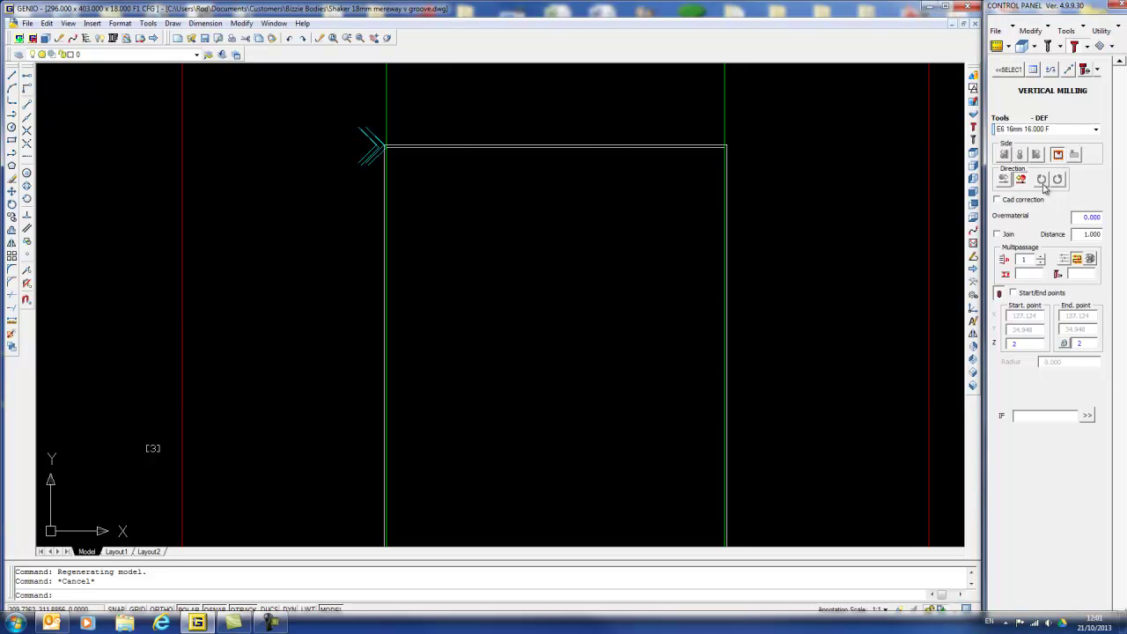
click(1041, 179)
click(1096, 129)
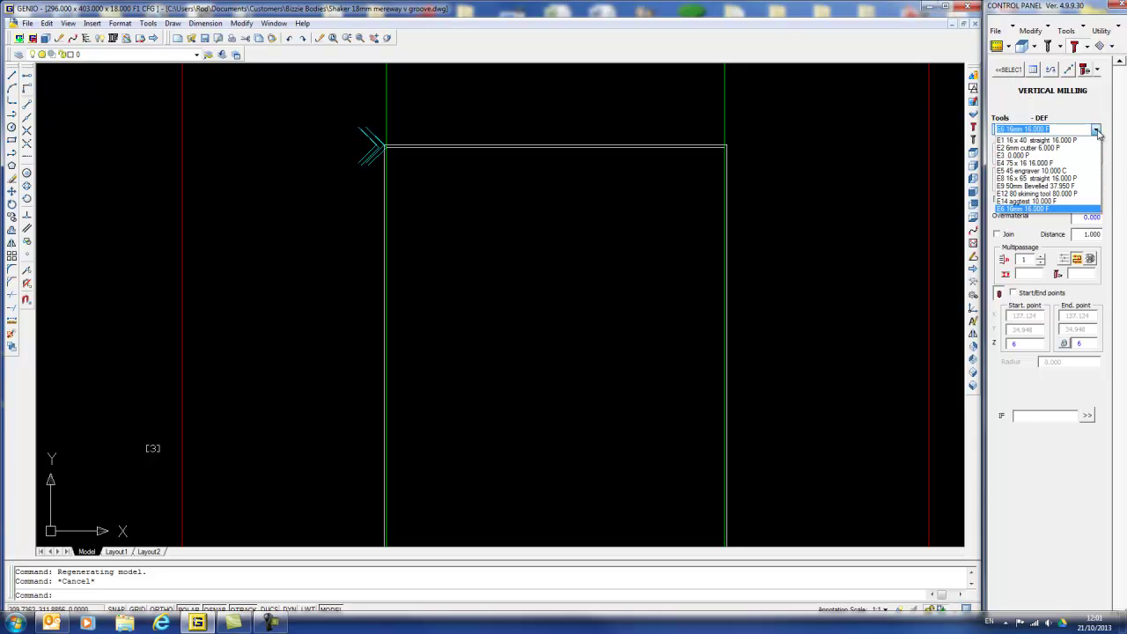
click(1063, 170)
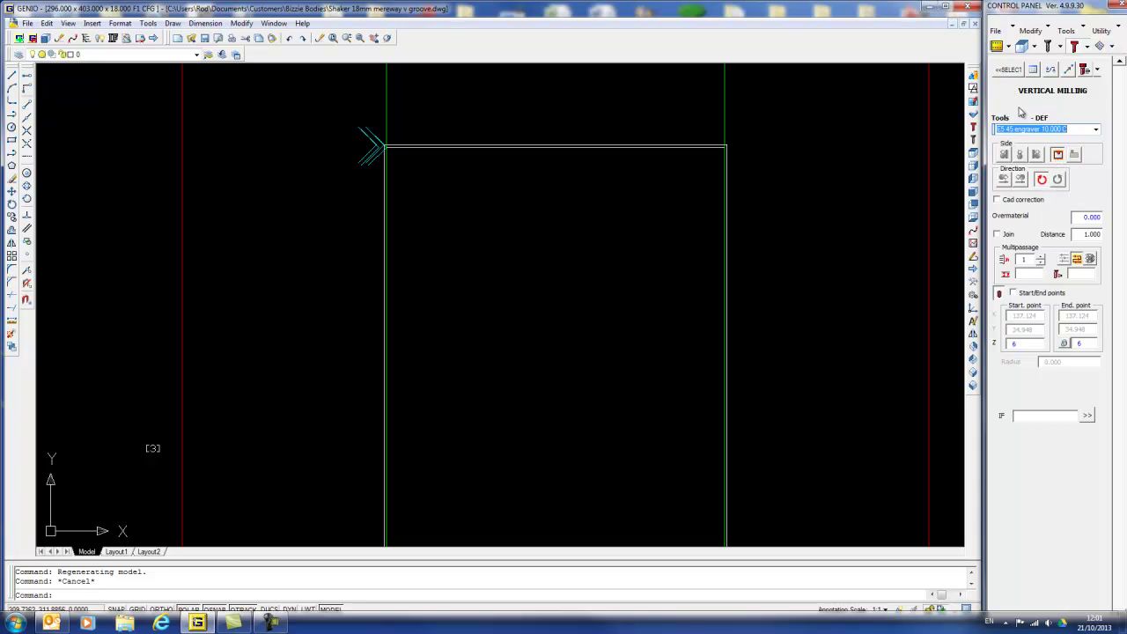
- Try to apply the 6 mm deep engraver milling to the inner rectangle
click(1008, 70)
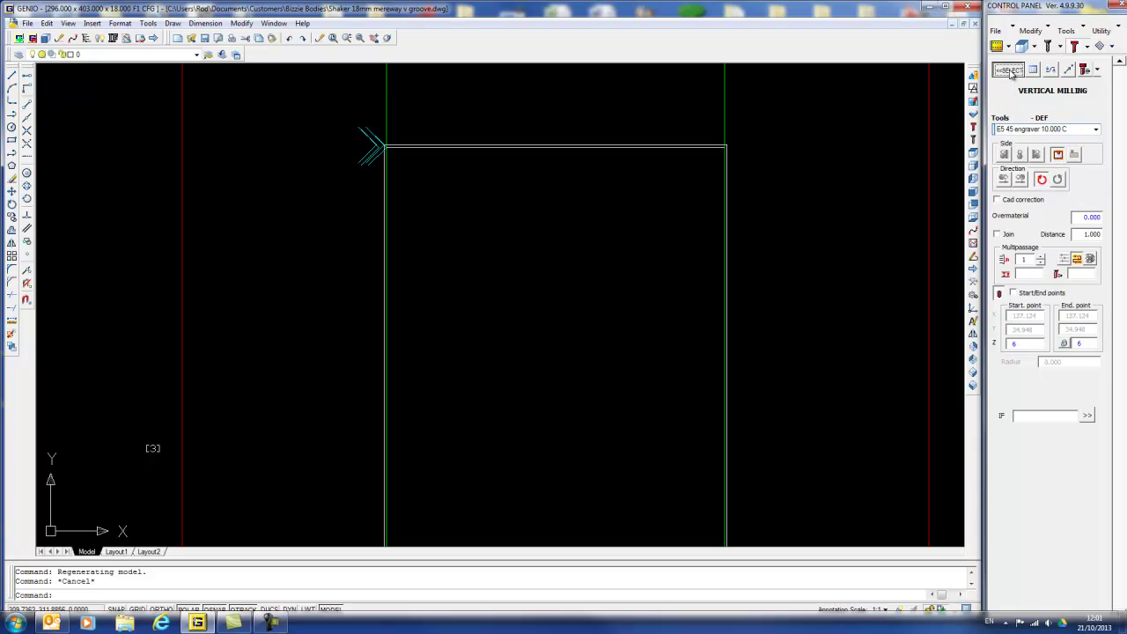
click(675, 146)
key(Return)
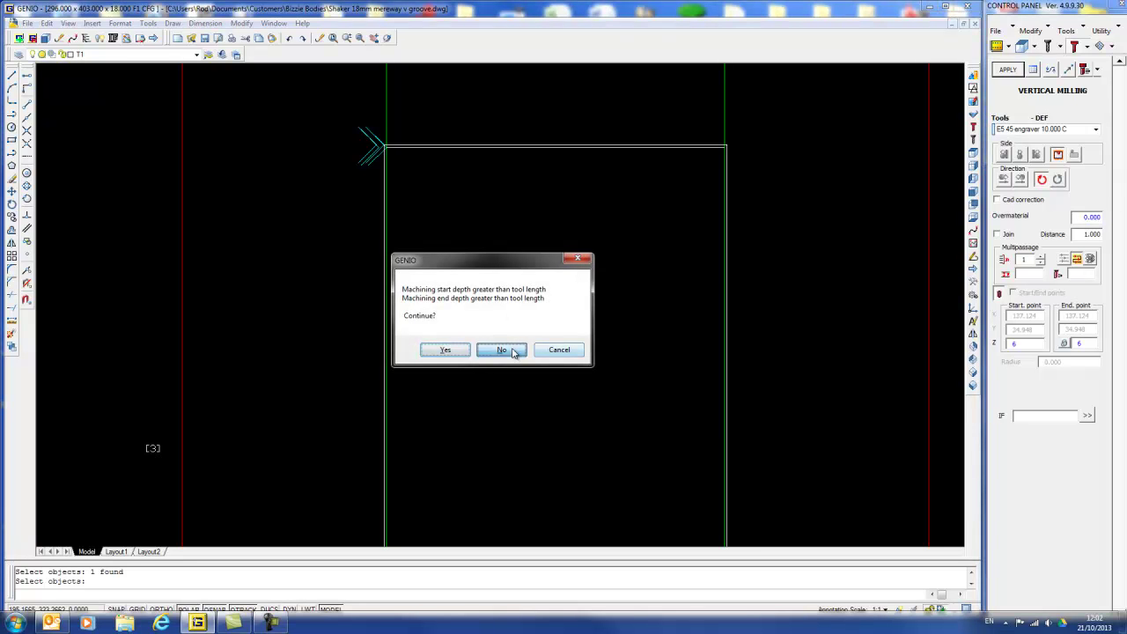
click(502, 350)
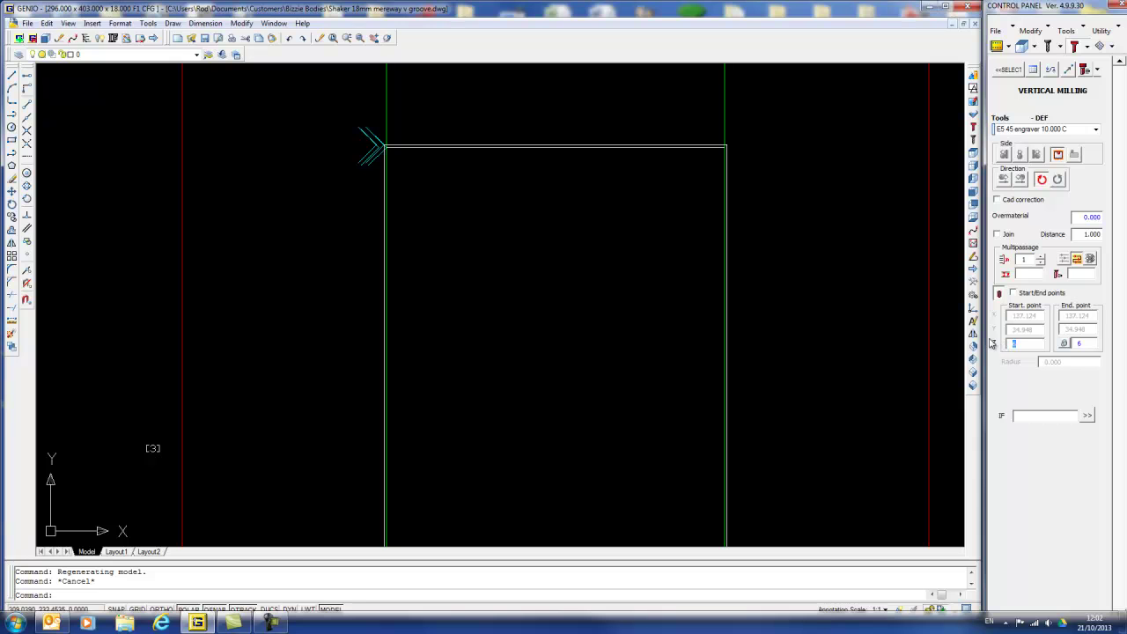
- Set the engraver milling depth to Z 4 and try to apply it to the inner rectangle
click(1010, 72)
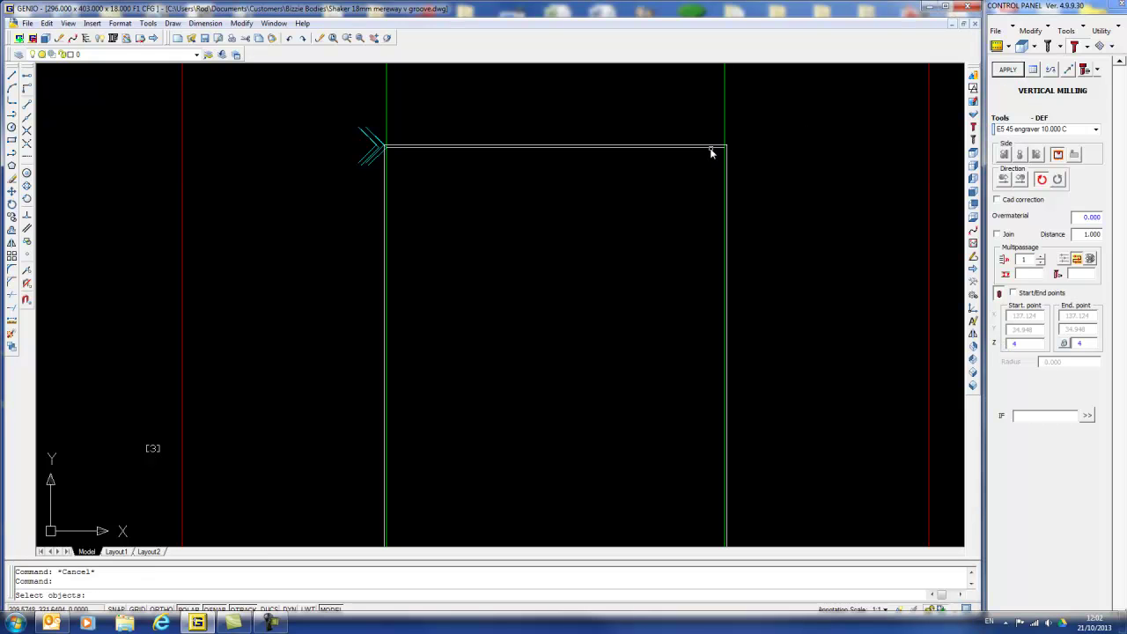
click(708, 146)
right_click(709, 146)
click(560, 338)
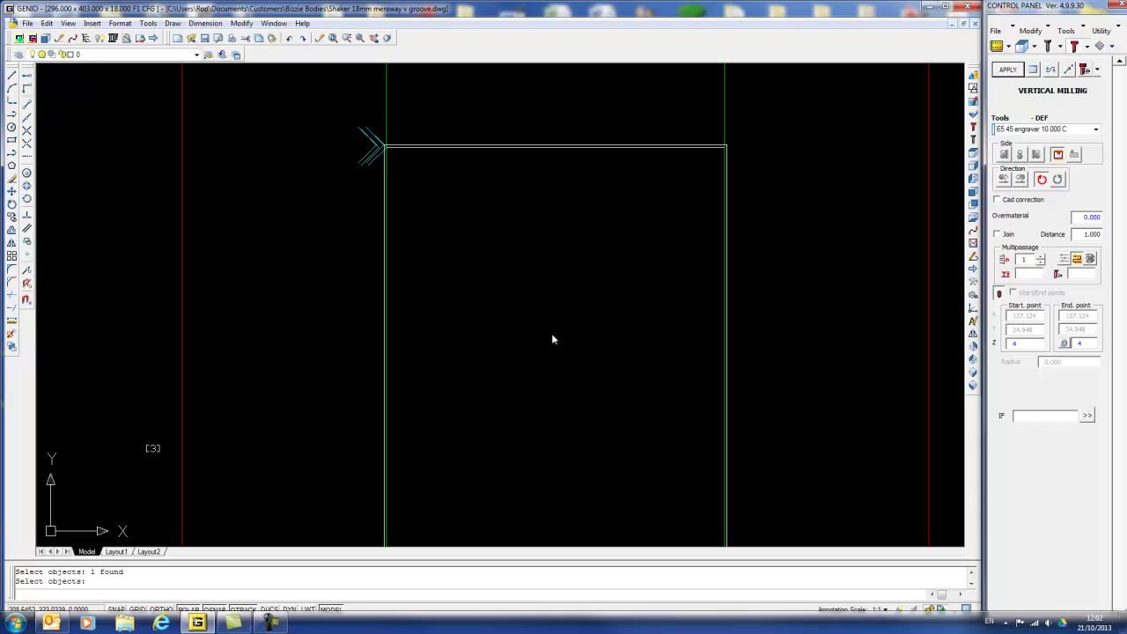
scroll(553, 331, down, 4)
middle_drag(553, 329, 496, 260)
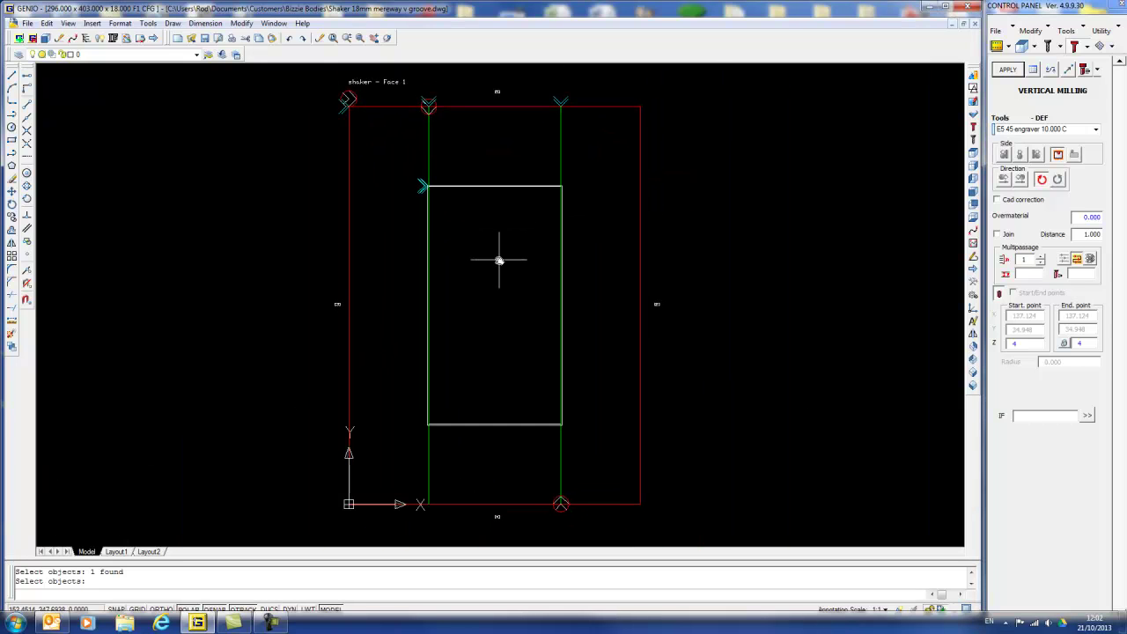
- Join the geometries of the two inner rectangles automatically, limited to the selected ones and with the default direction
drag(402, 166, 585, 448)
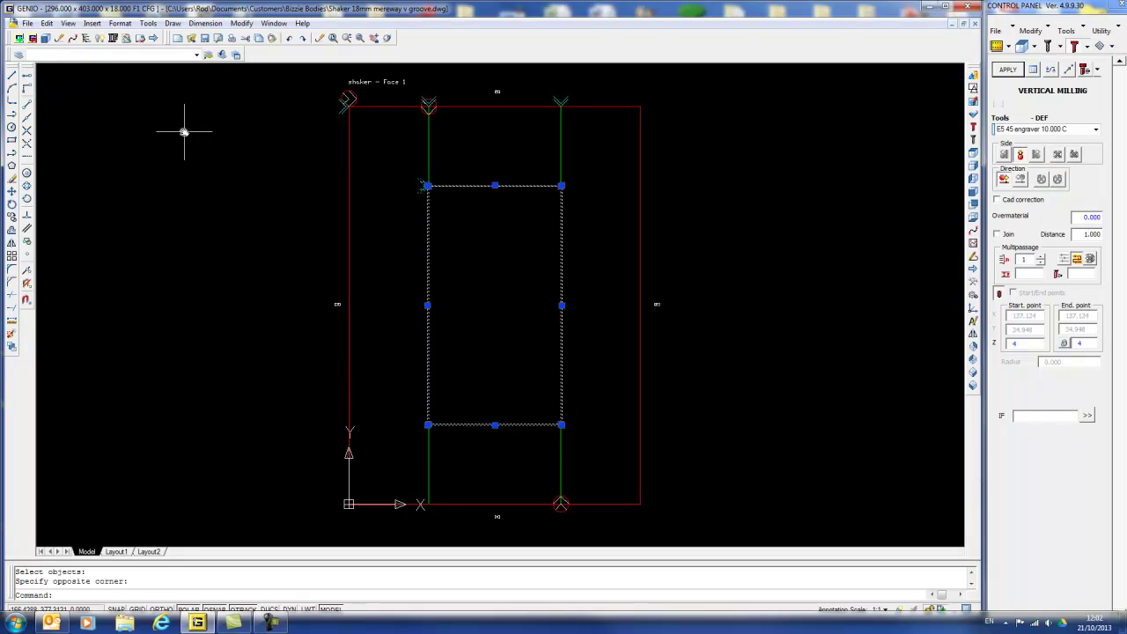
click(73, 38)
click(464, 261)
click(450, 374)
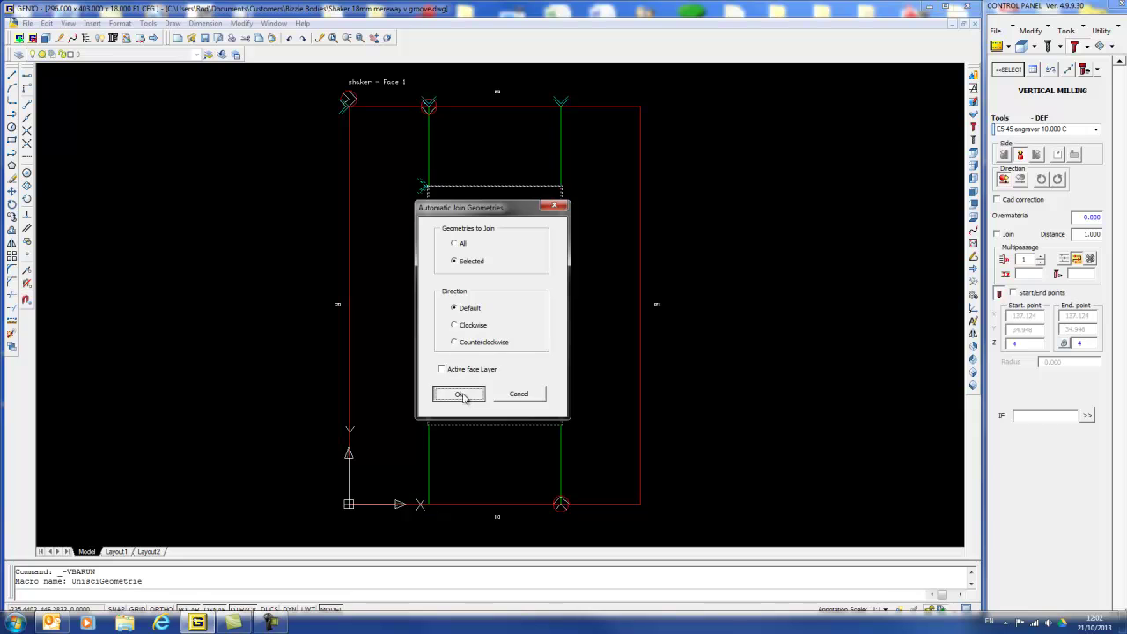
click(459, 395)
click(517, 336)
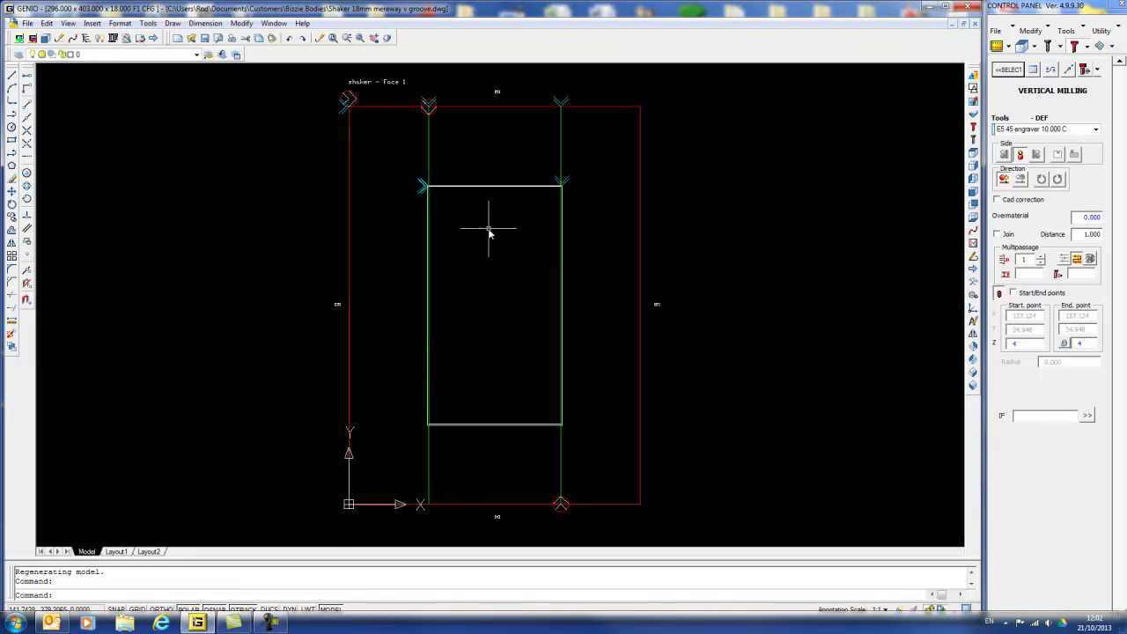
- Apply vertical milling with the E5 45 engraver to the outer of the two inner rectangles, internal side, circular direction, 4 mm deep
scroll(511, 189, up, 5)
click(427, 180)
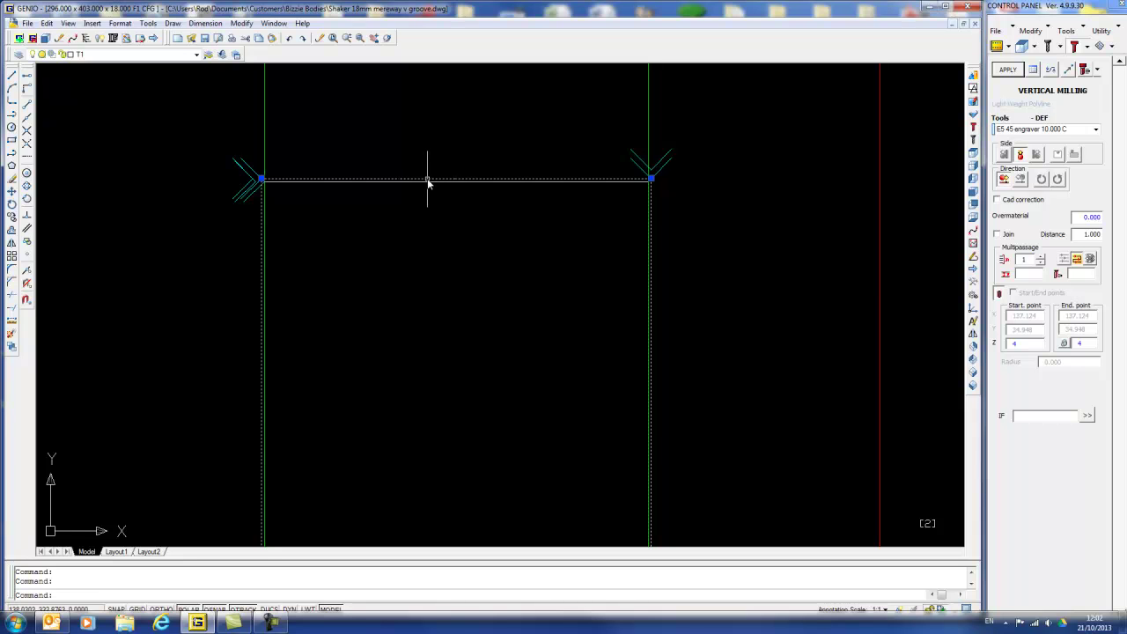
click(1057, 156)
click(1040, 178)
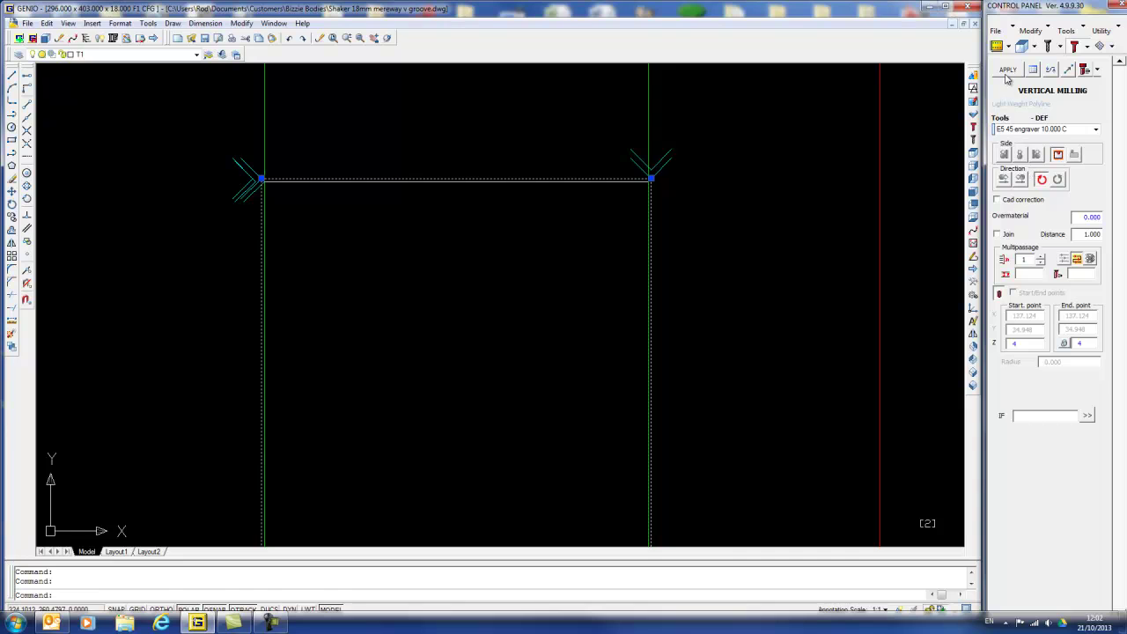
click(1007, 69)
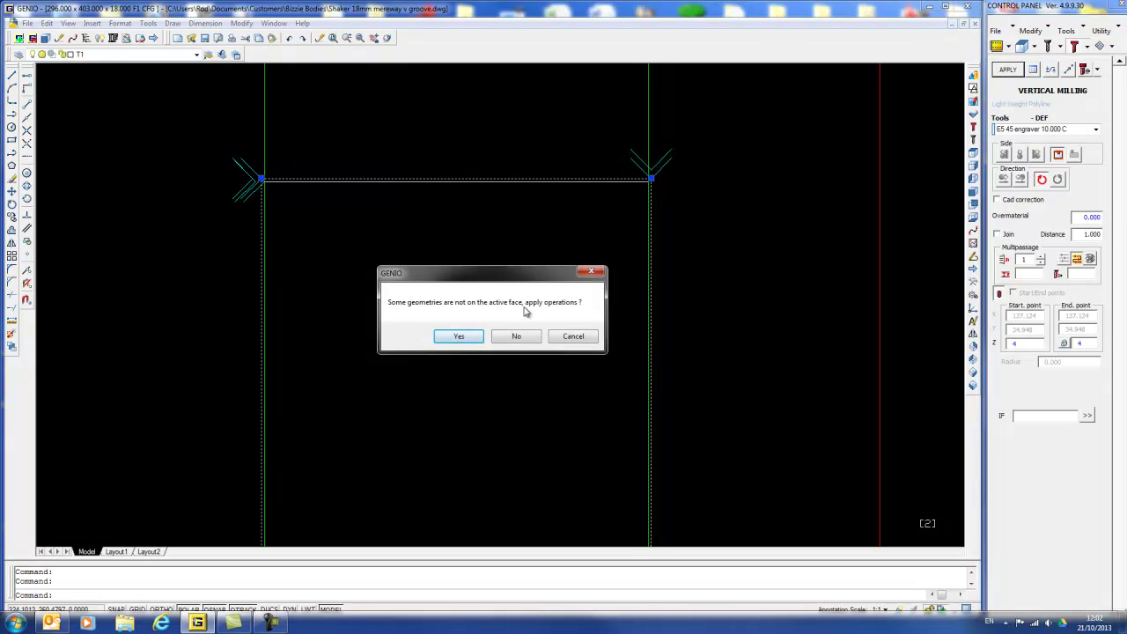
click(458, 336)
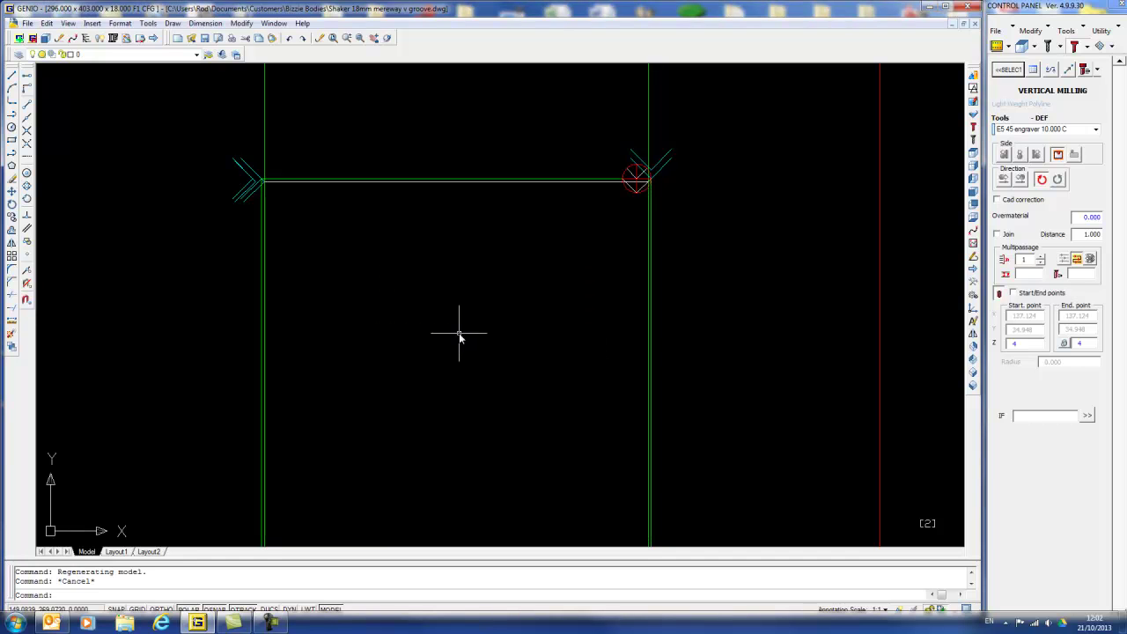
- Move the start point of the engraver milling to the middle of the inner rectangle's top edge
click(1069, 73)
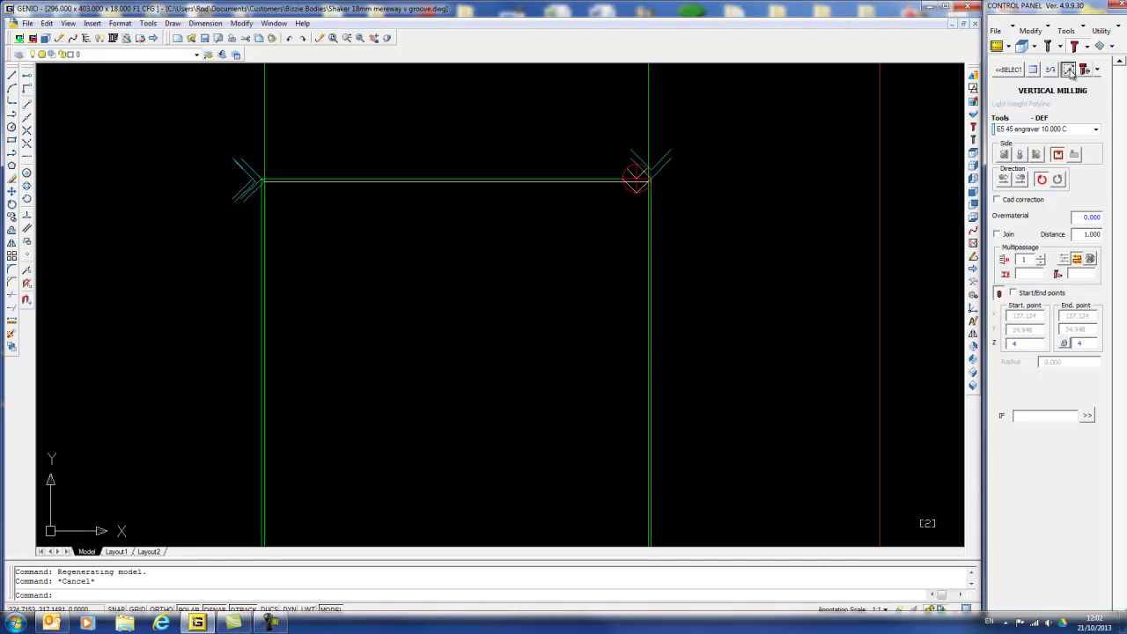
click(455, 180)
click(998, 170)
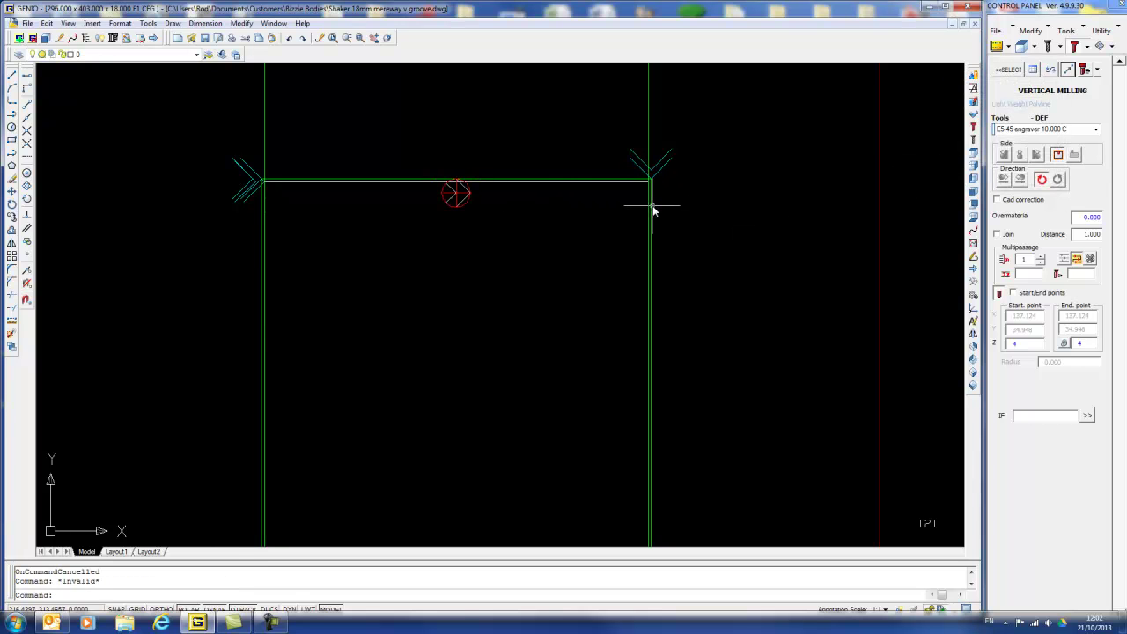
- Pocket the inner rectangle concentrically with the E6 16mm tool, outer and inner depth 4, path distance 8, starting inside
click(1085, 33)
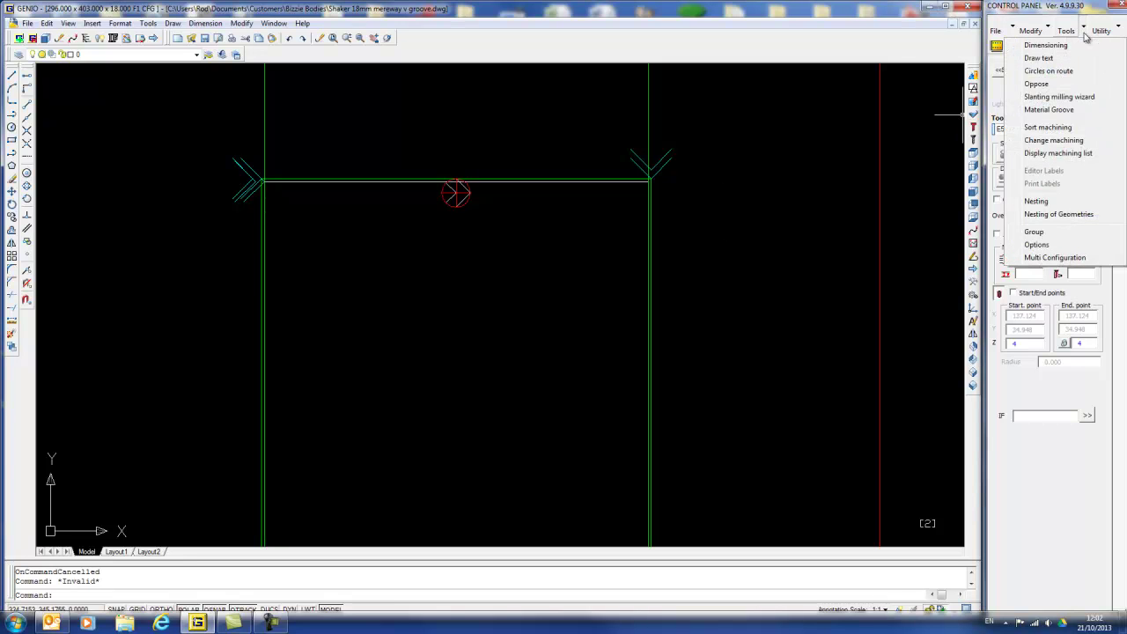
click(901, 92)
click(1088, 47)
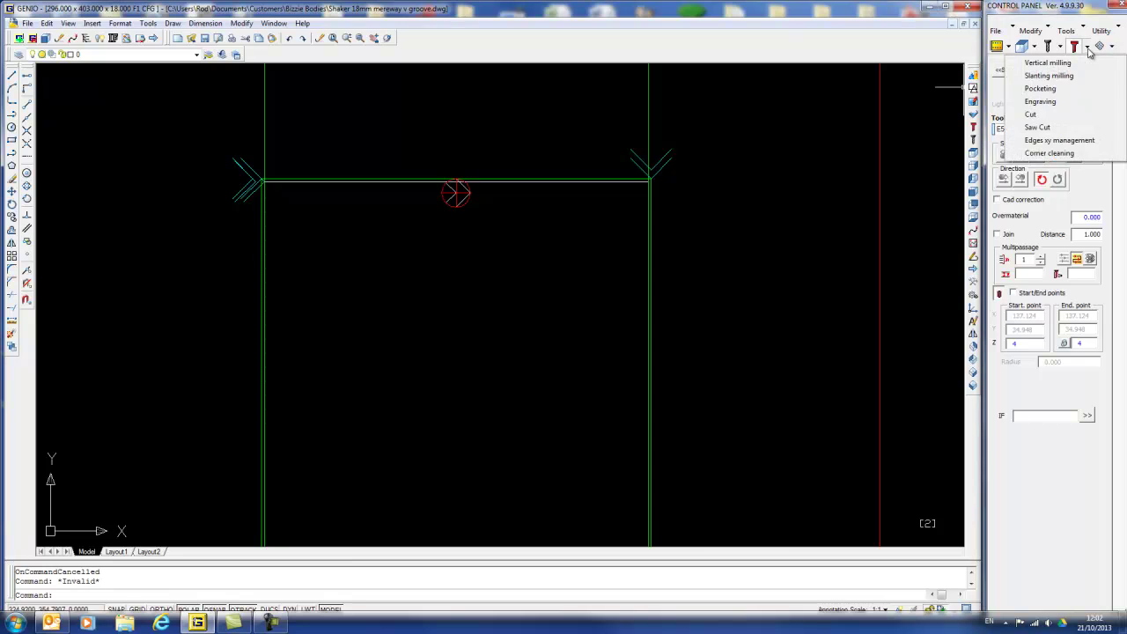
click(1056, 92)
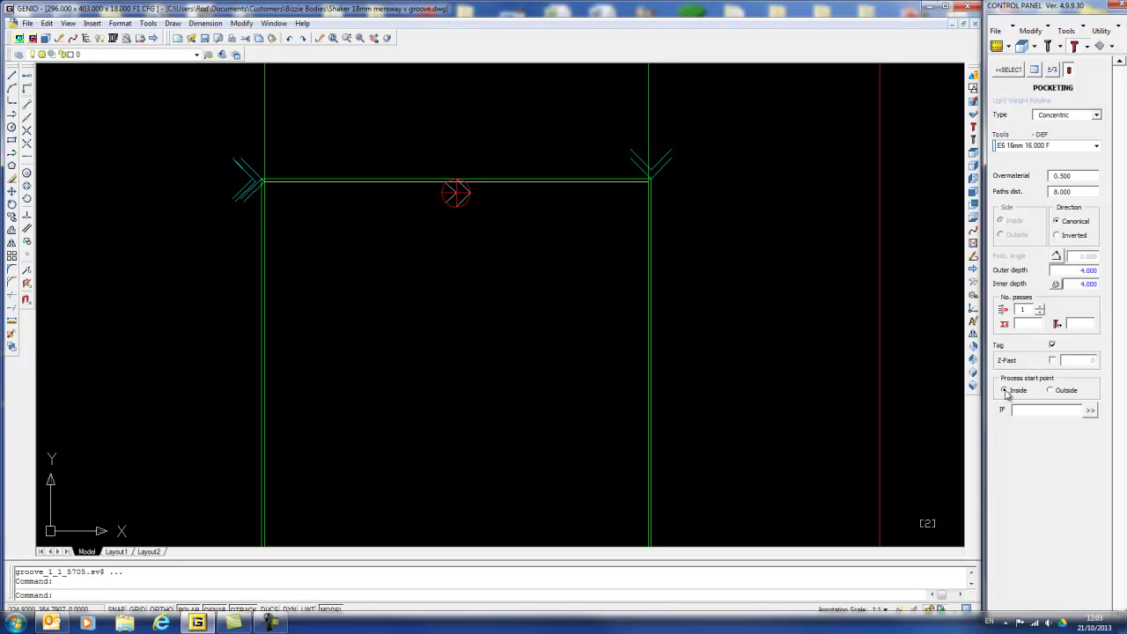
click(1009, 69)
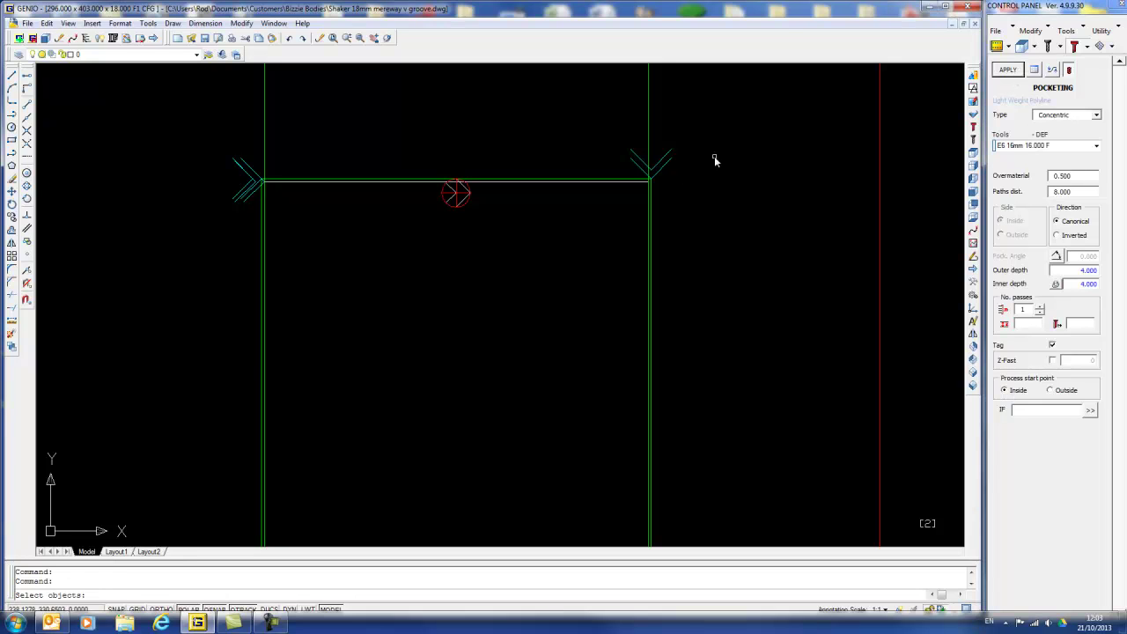
click(627, 182)
right_click(624, 197)
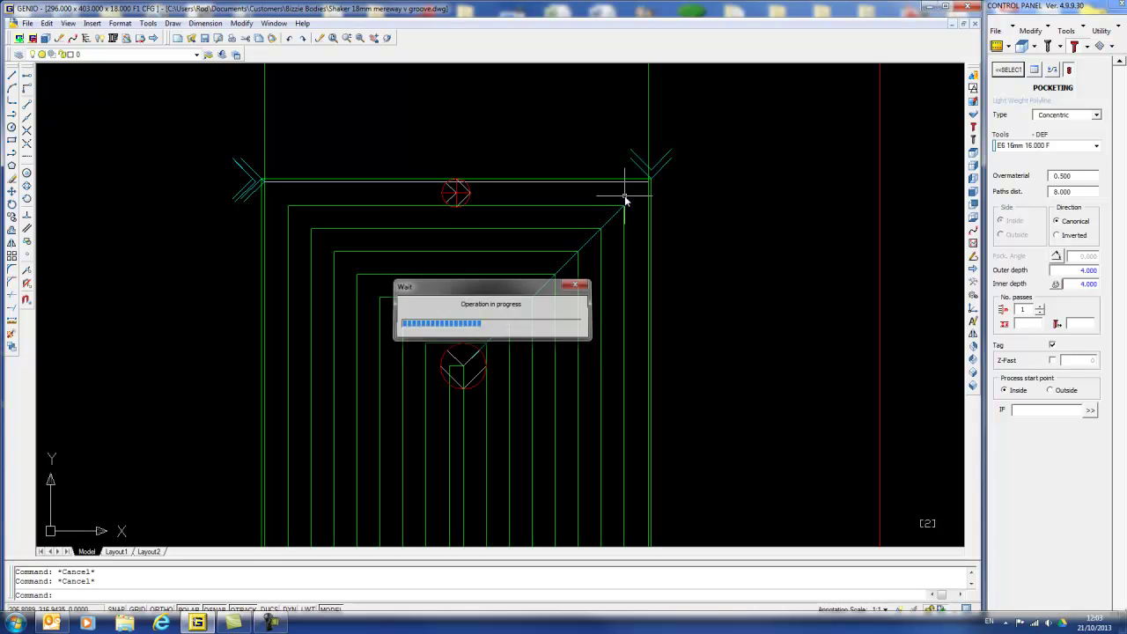
- Check the grooves and the pocket of the door in the rendered 3D view, then return to the drawing
scroll(727, 317, down, 4)
middle_drag(728, 323, 643, 284)
click(974, 78)
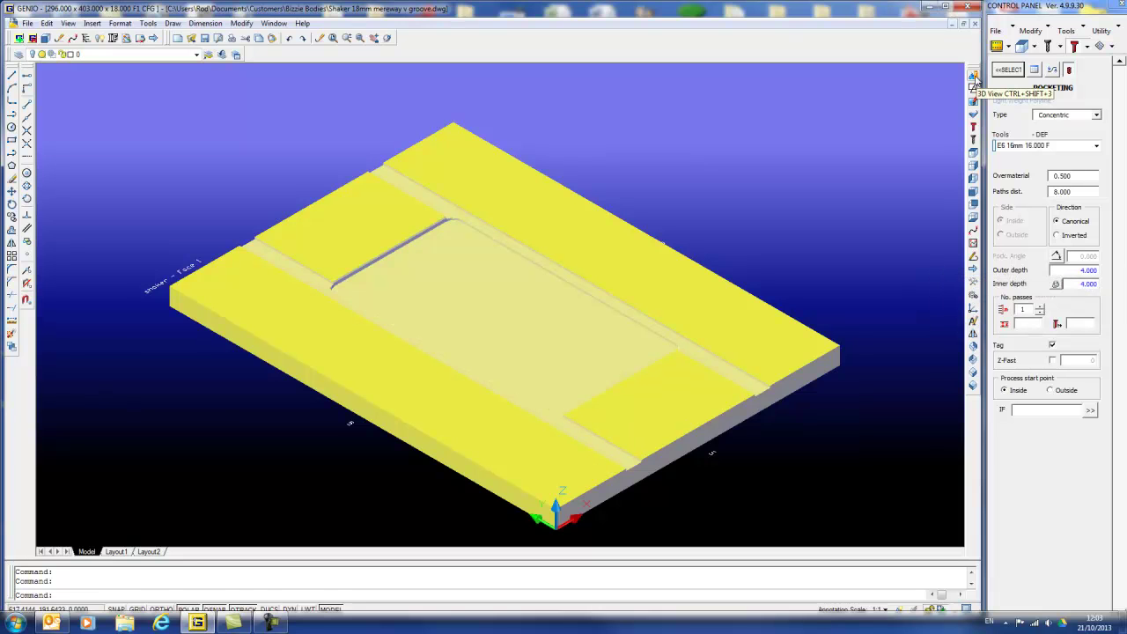
click(974, 88)
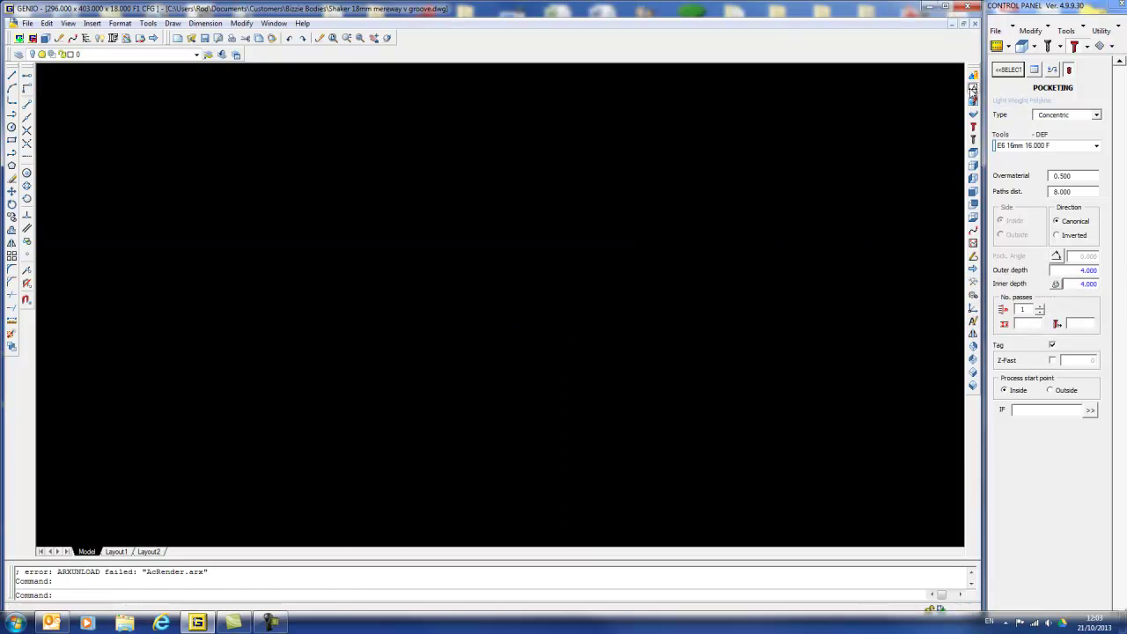
- Test the parametric geometry by resizing the panel to 496 long and 303 wide
click(997, 47)
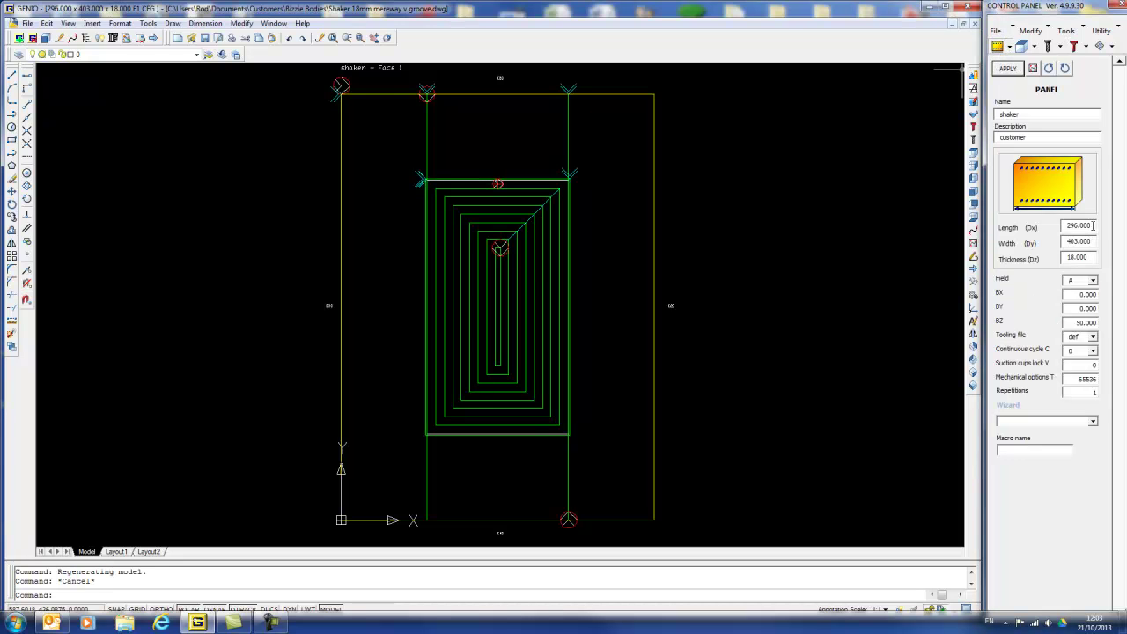
drag(1091, 225, 1047, 227)
text(496)
key(Tab)
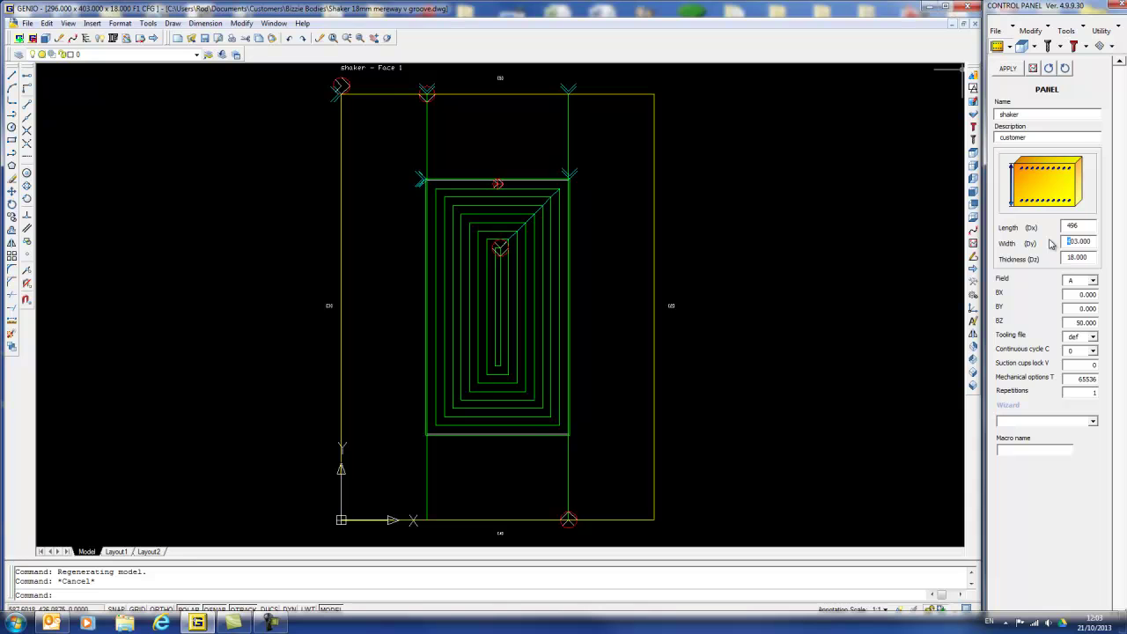
click(1008, 69)
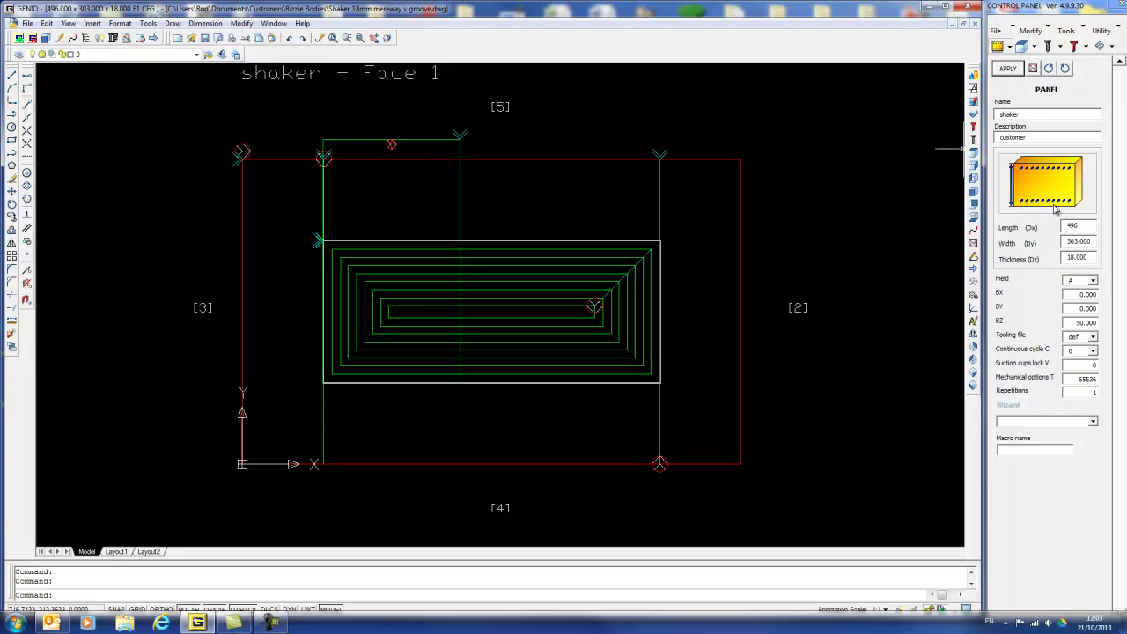
- Set the panel back to a length of 296 and a width of 403
drag(1071, 225, 1049, 224)
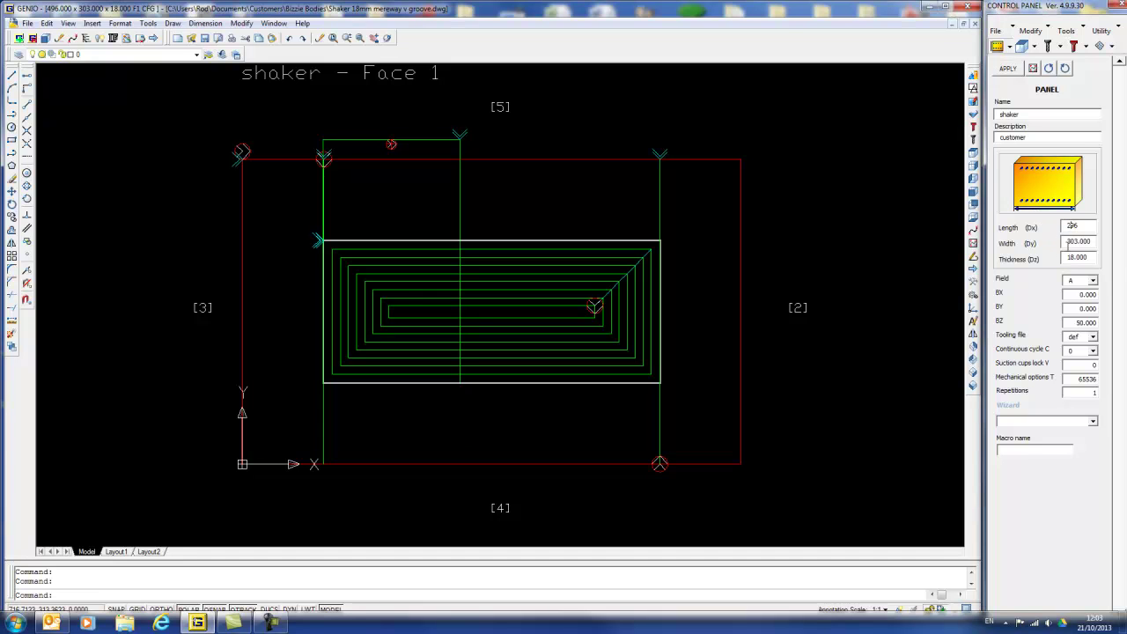
drag(1072, 240, 1047, 246)
text(4)
click(1008, 69)
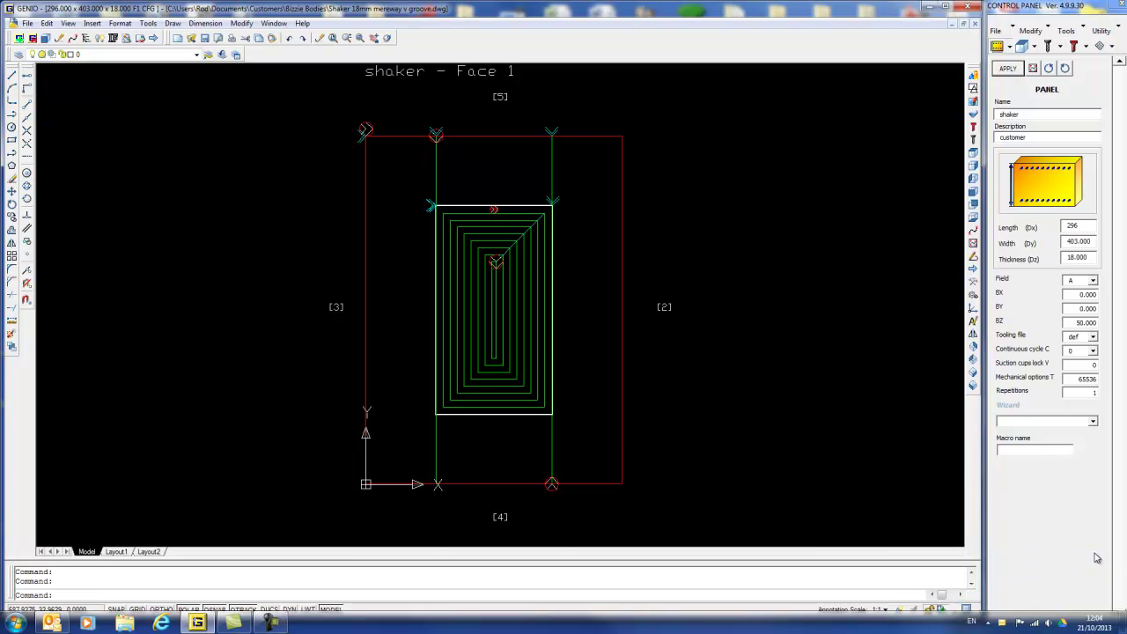
- Delete the E5 engraver milling from the outer of the two inner rectangles
scroll(467, 215, up, 5)
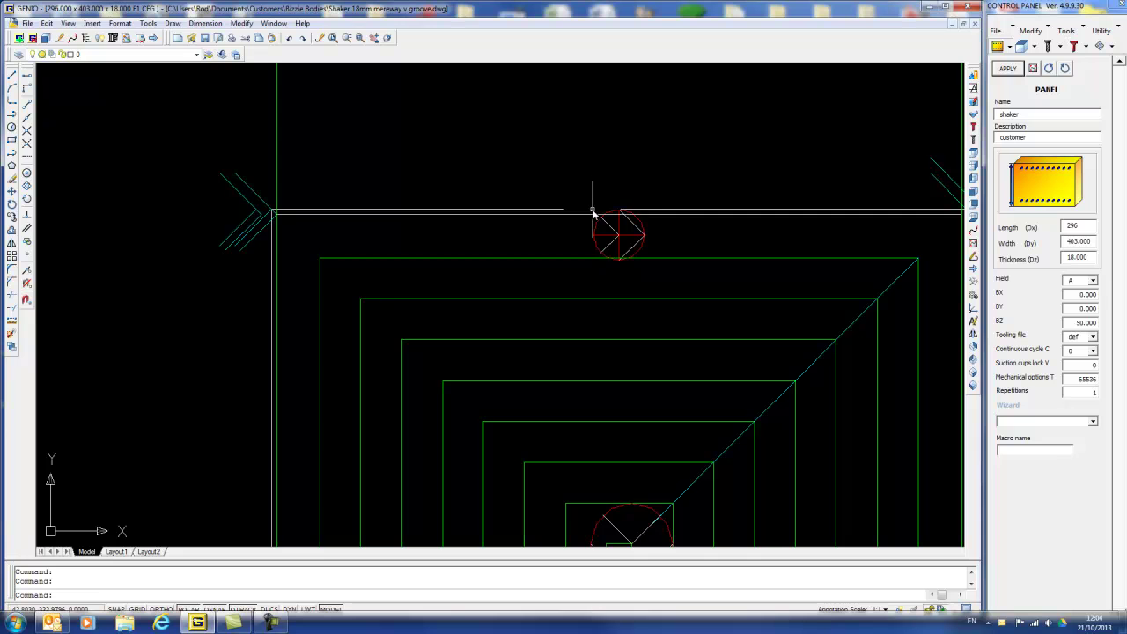
click(1049, 31)
click(1008, 46)
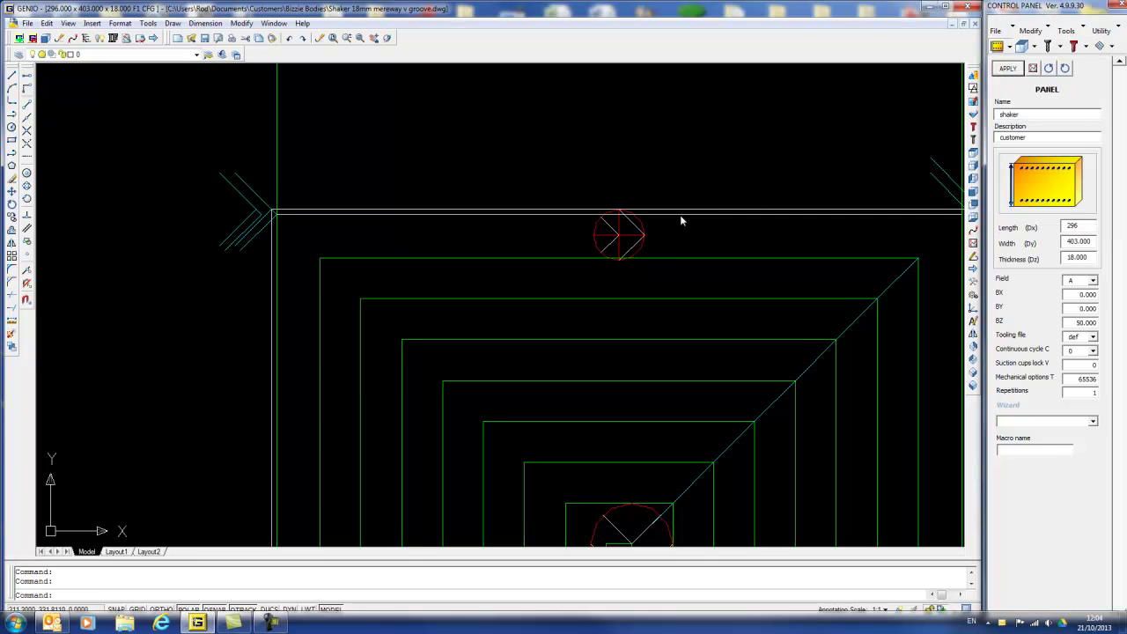
click(630, 238)
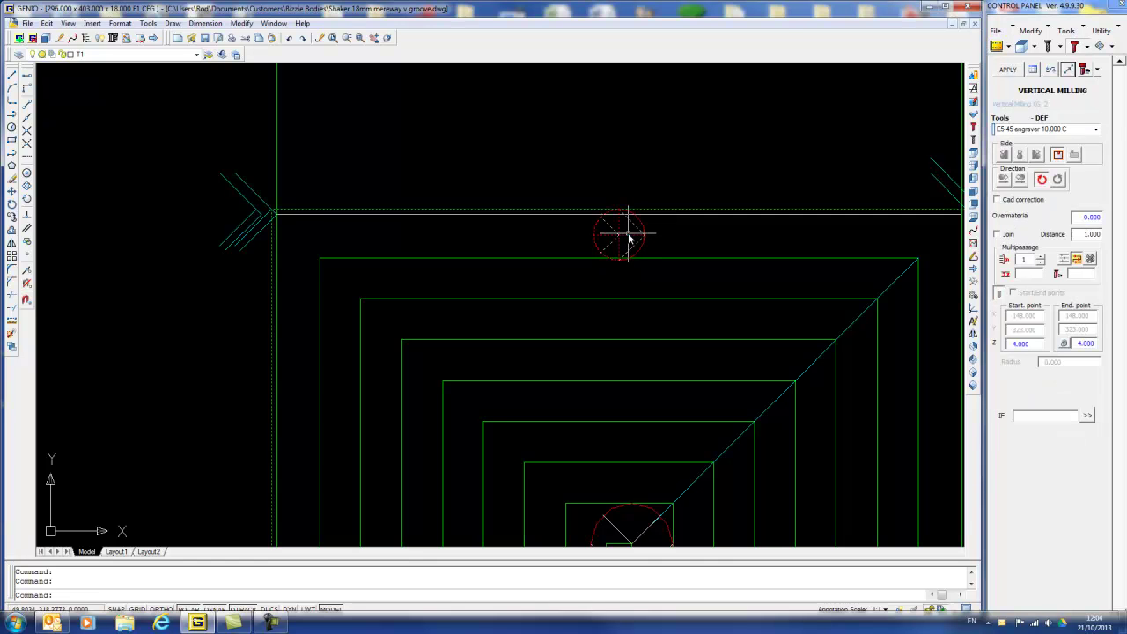
key(Delete)
key(Return)
- Edit the outer inner rectangle's parametric polyline, anchoring its four points to their matching panel corners with 80 mm offsets in X and Y
click(1029, 30)
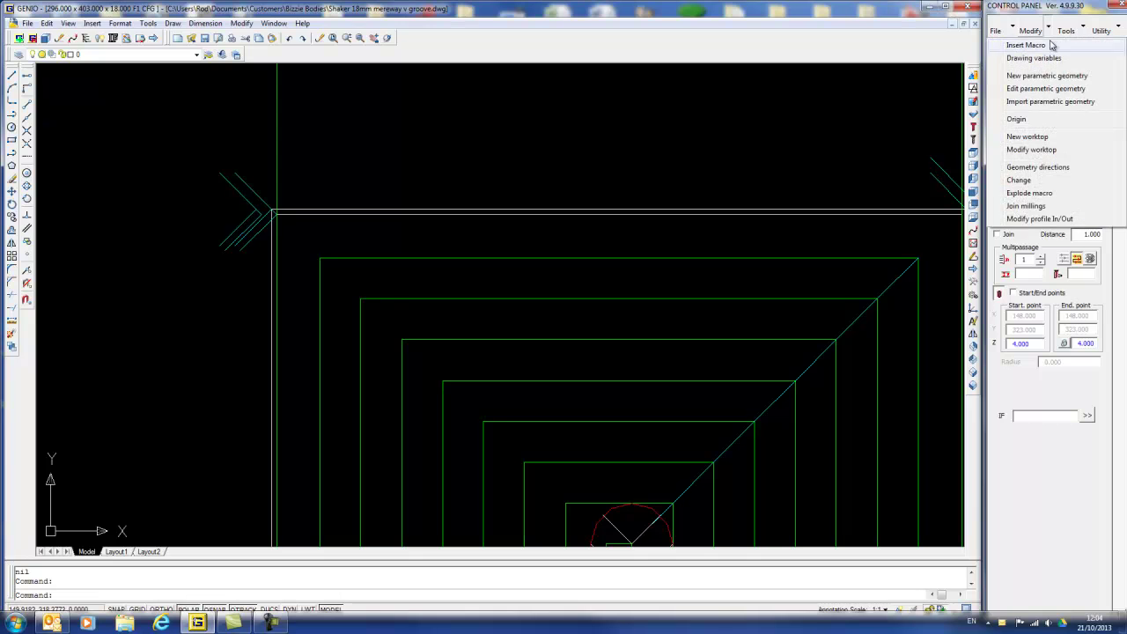
click(1039, 92)
click(860, 211)
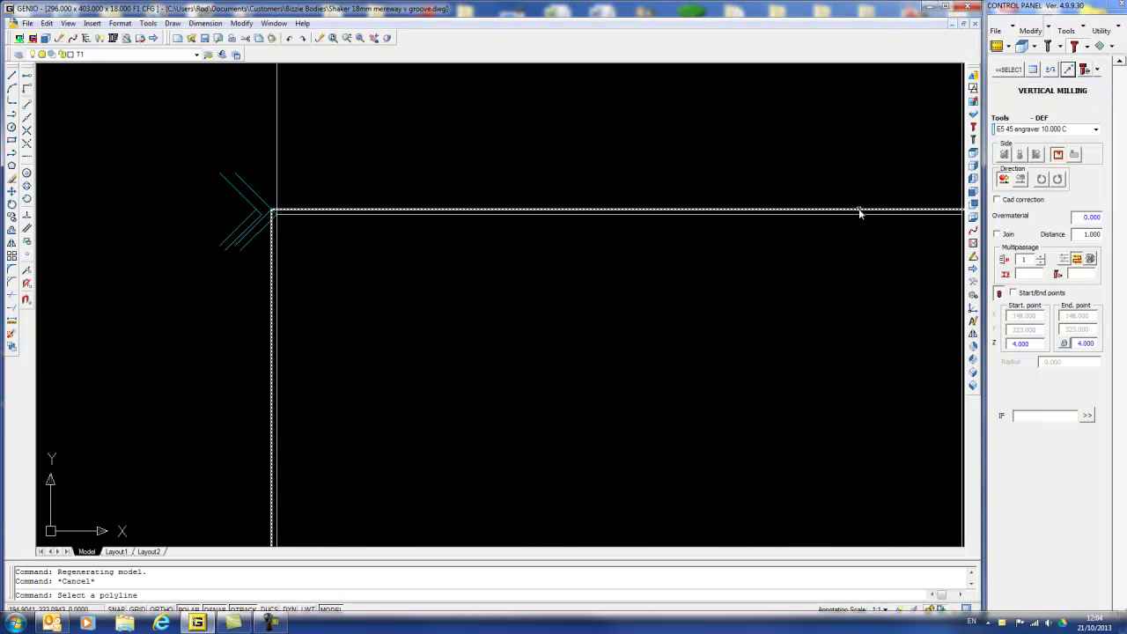
click(854, 209)
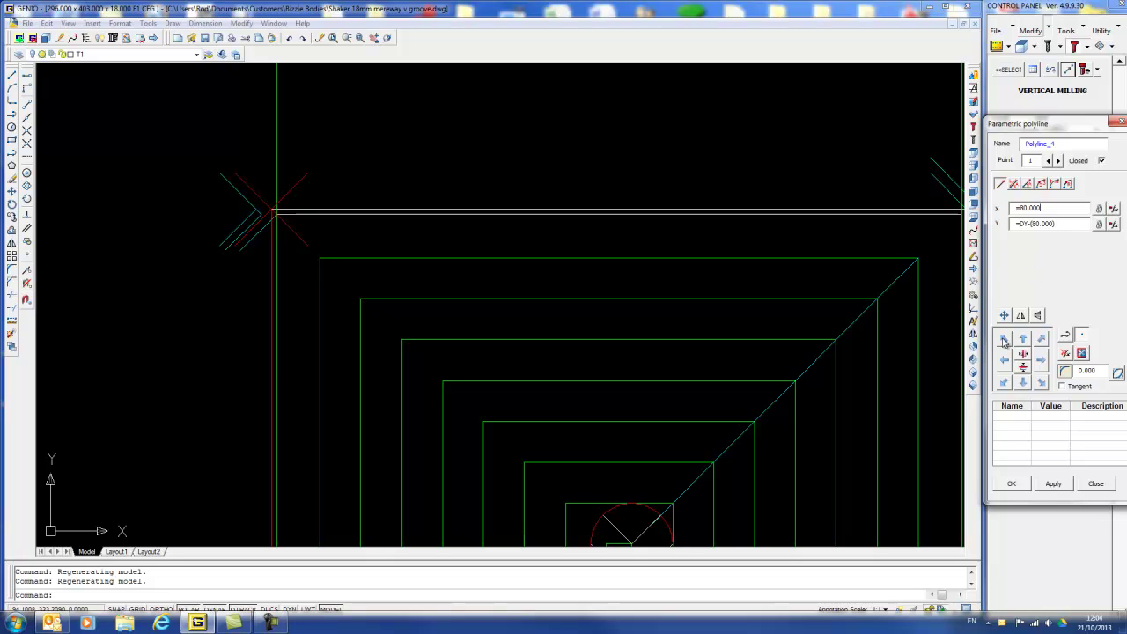
click(1058, 160)
click(1041, 339)
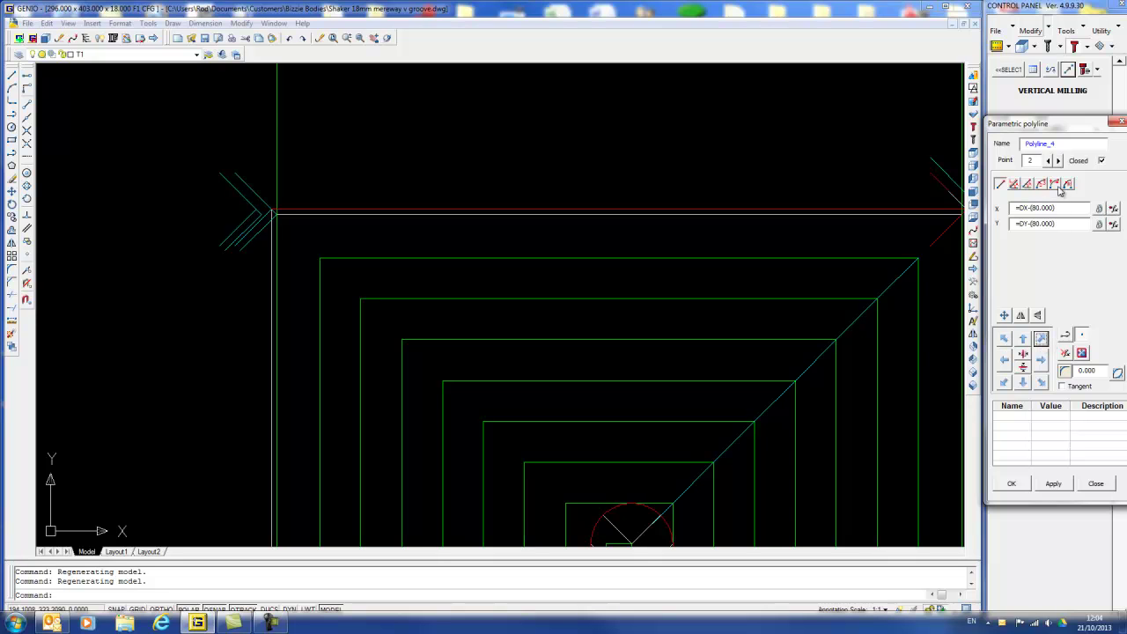
click(1058, 160)
click(1041, 382)
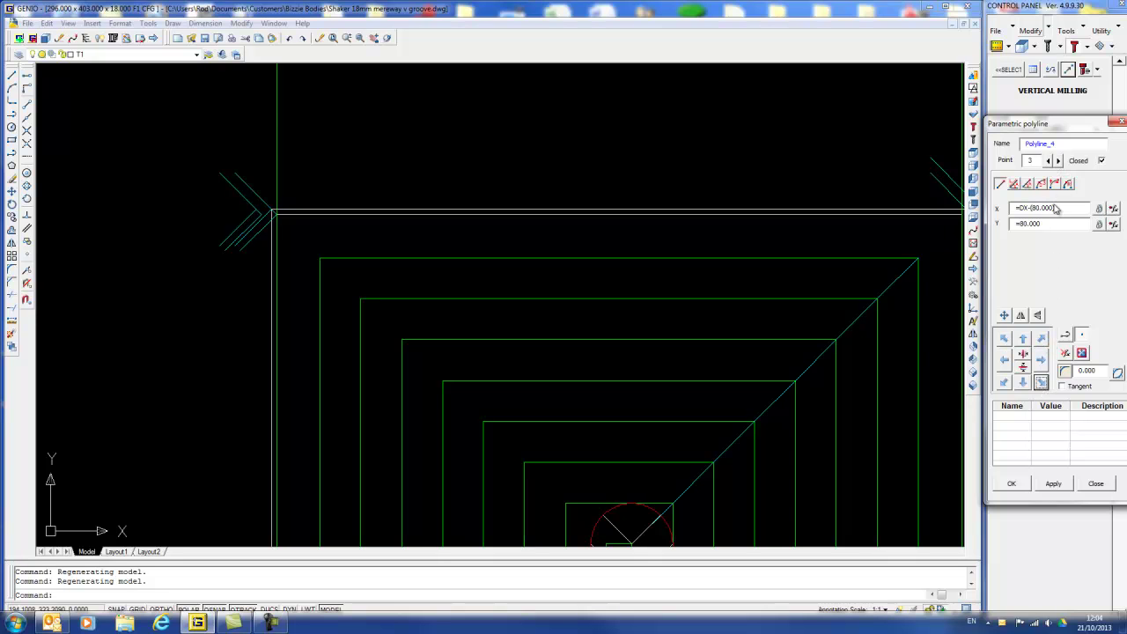
click(1059, 161)
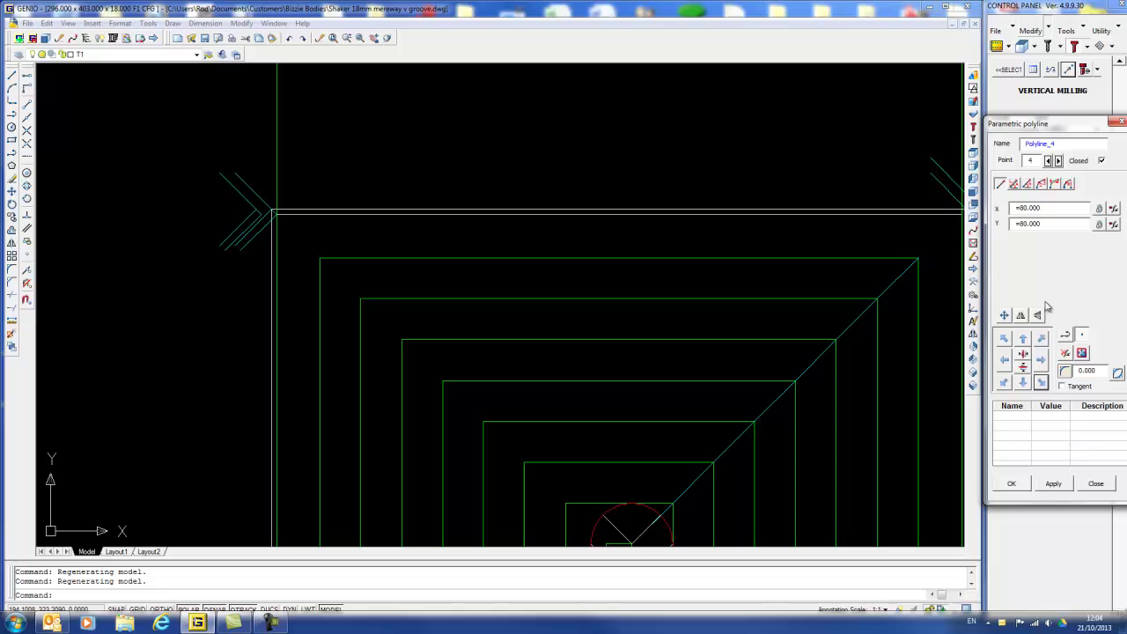
click(1003, 383)
click(1010, 484)
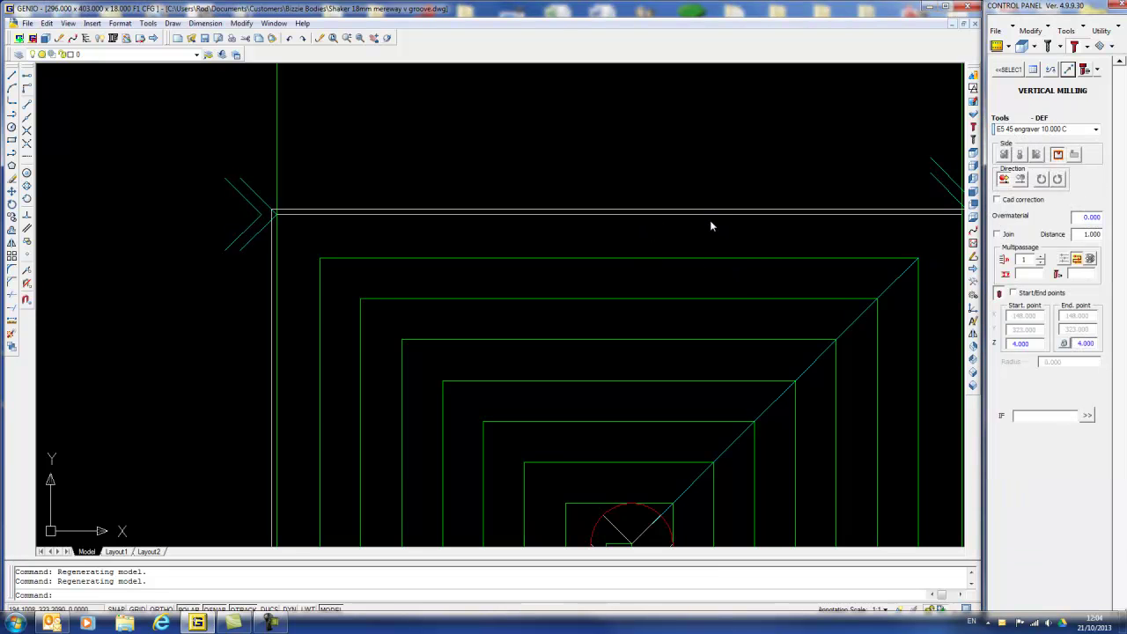
scroll(684, 226, up, 6)
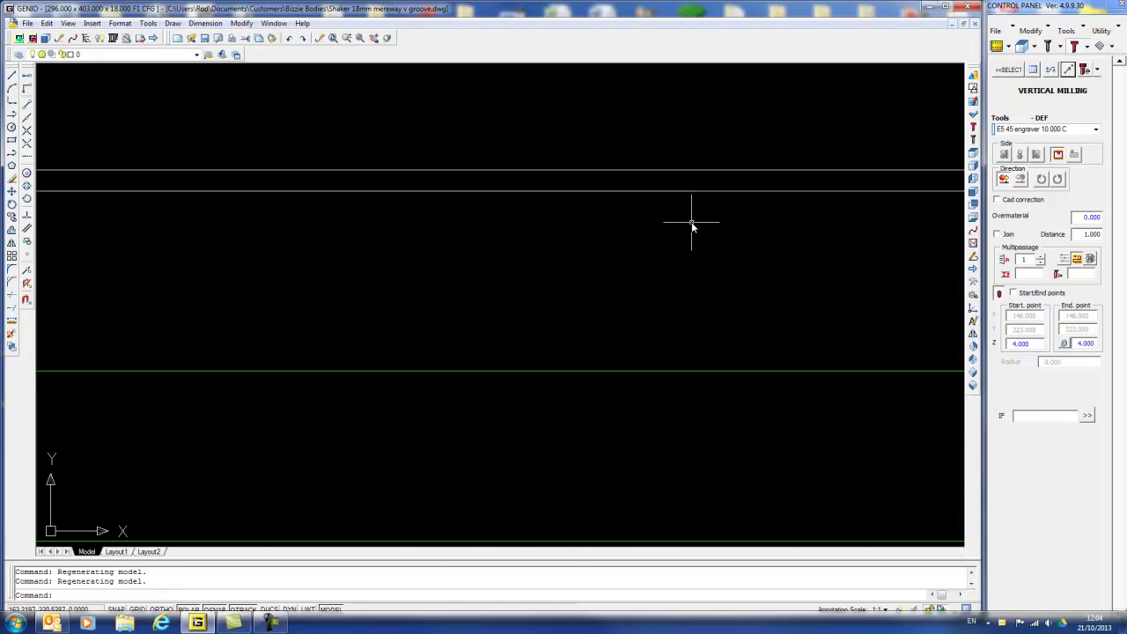
click(693, 186)
click(653, 154)
right_click(654, 136)
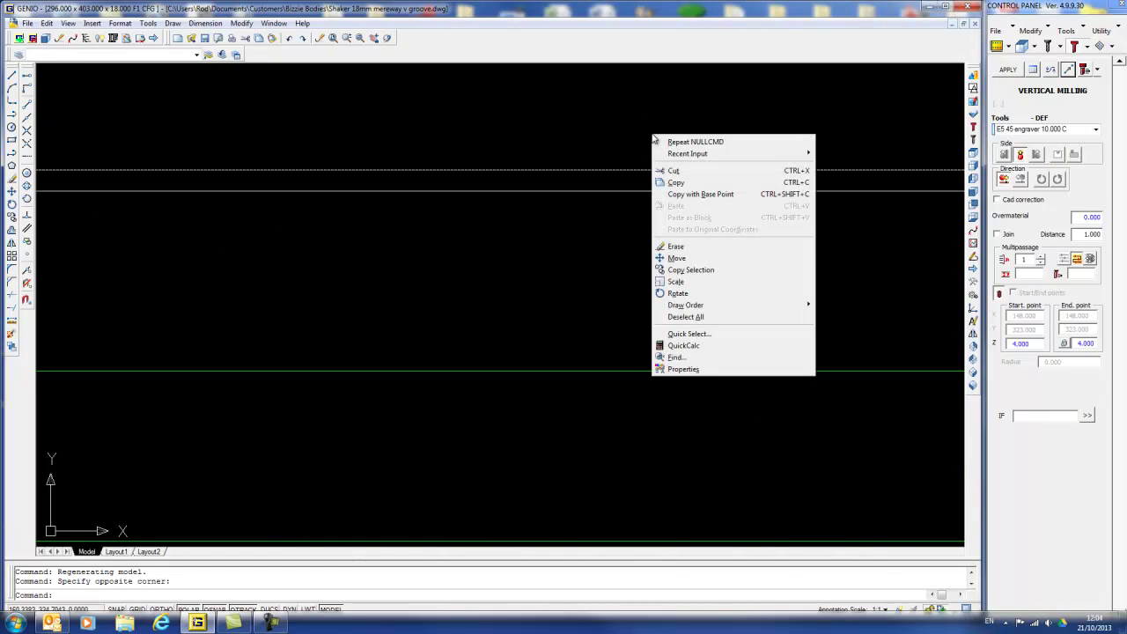
click(673, 247)
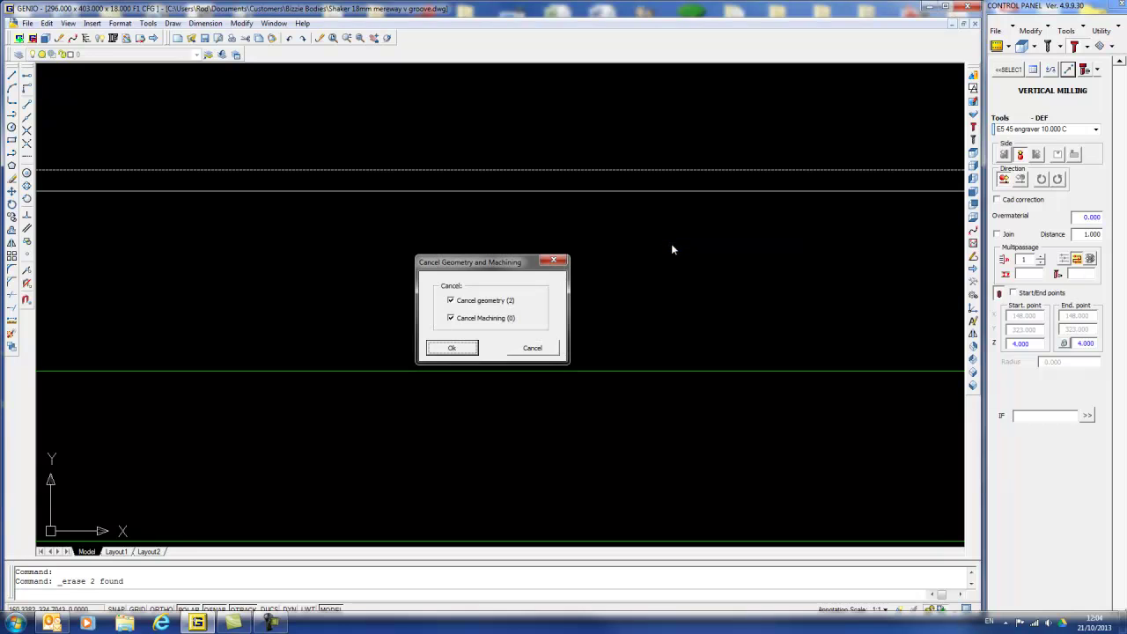
click(529, 350)
- Apply a 4 mm deep vertical milling with the E5 45 engraver to the outer inner rectangle, choosing the closed-contour side and rotational direction
middle_click(707, 294)
middle_click(707, 294)
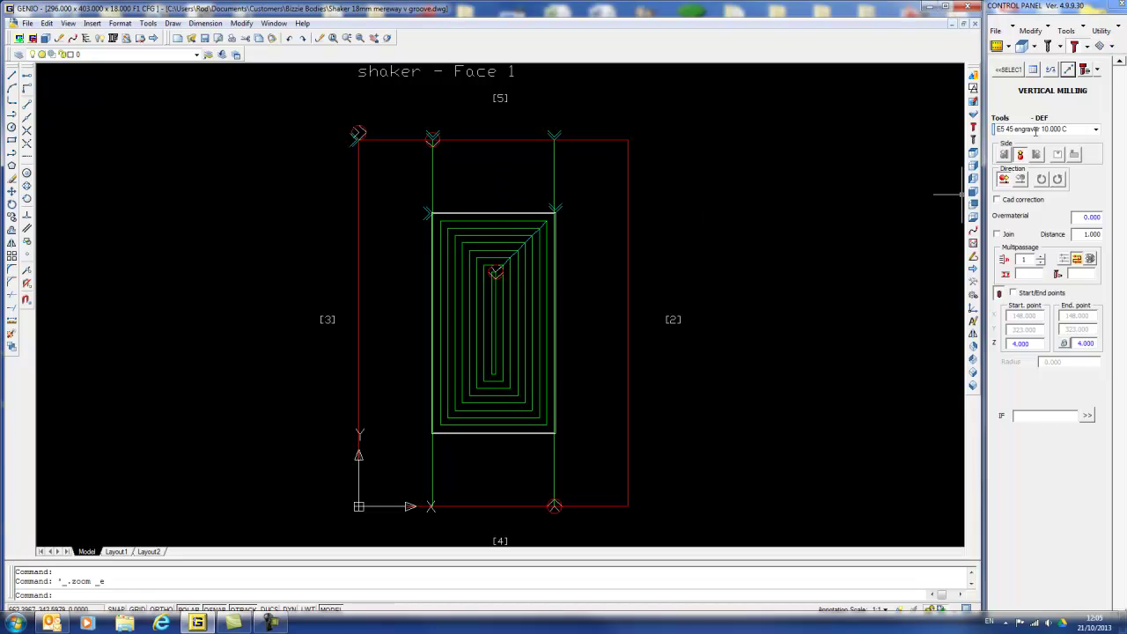
click(1059, 155)
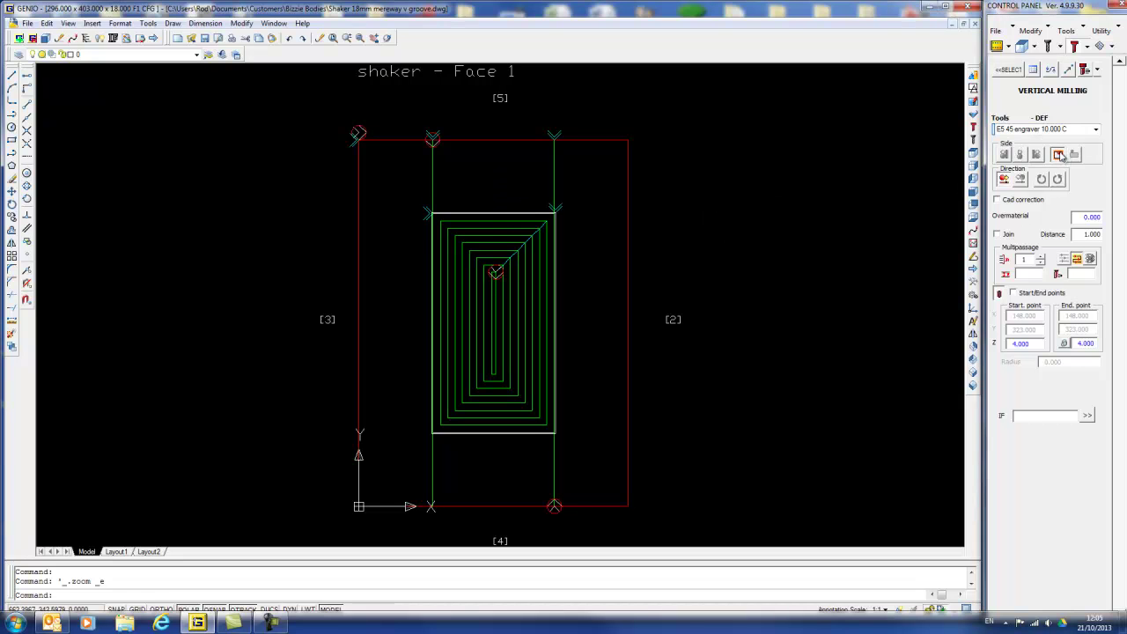
click(1041, 180)
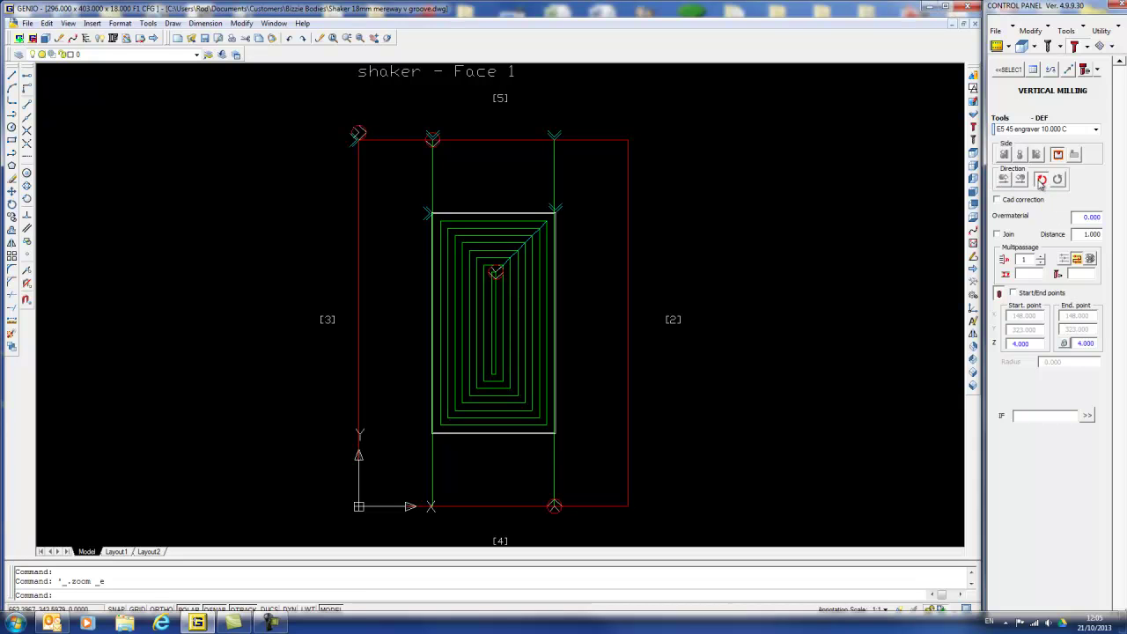
click(1006, 75)
scroll(674, 179, up, 5)
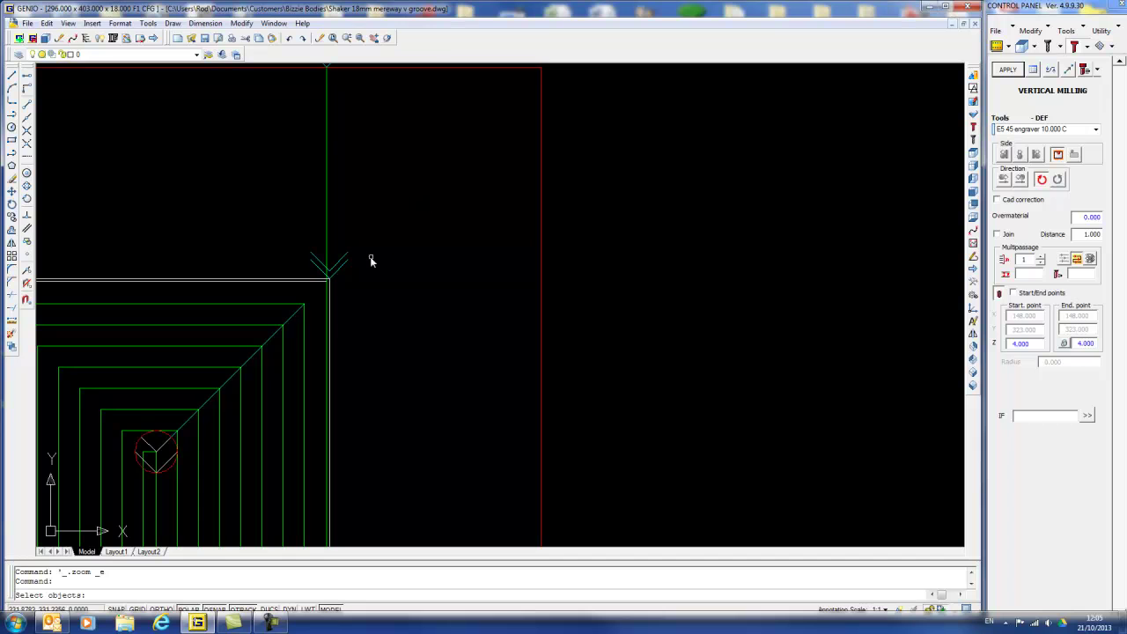
scroll(299, 276, up, 3)
click(295, 283)
right_click(276, 240)
scroll(276, 240, down, 2)
scroll(278, 240, down, 4)
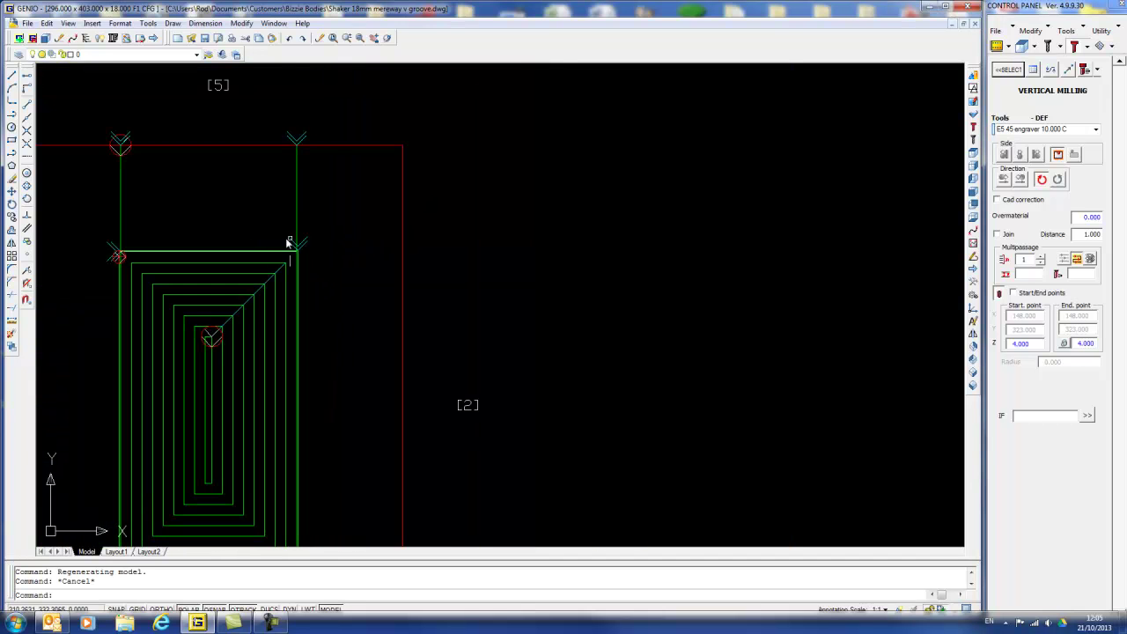
- Test how the new engraver milling resizes by setting the panel length to 496 and its width to 303
click(995, 47)
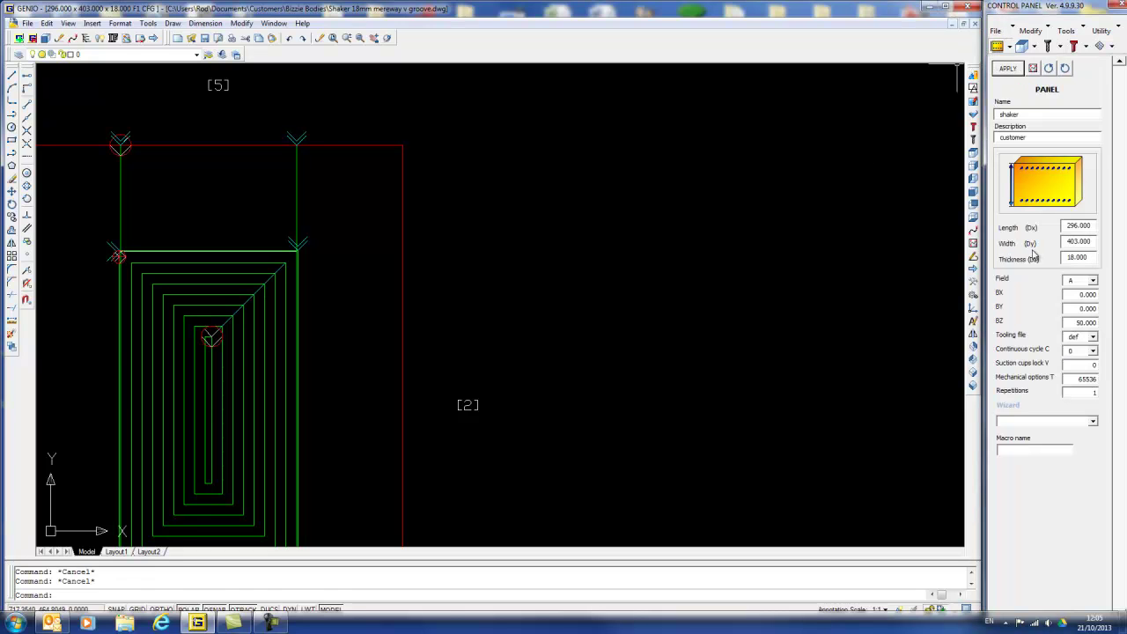
click(1069, 225)
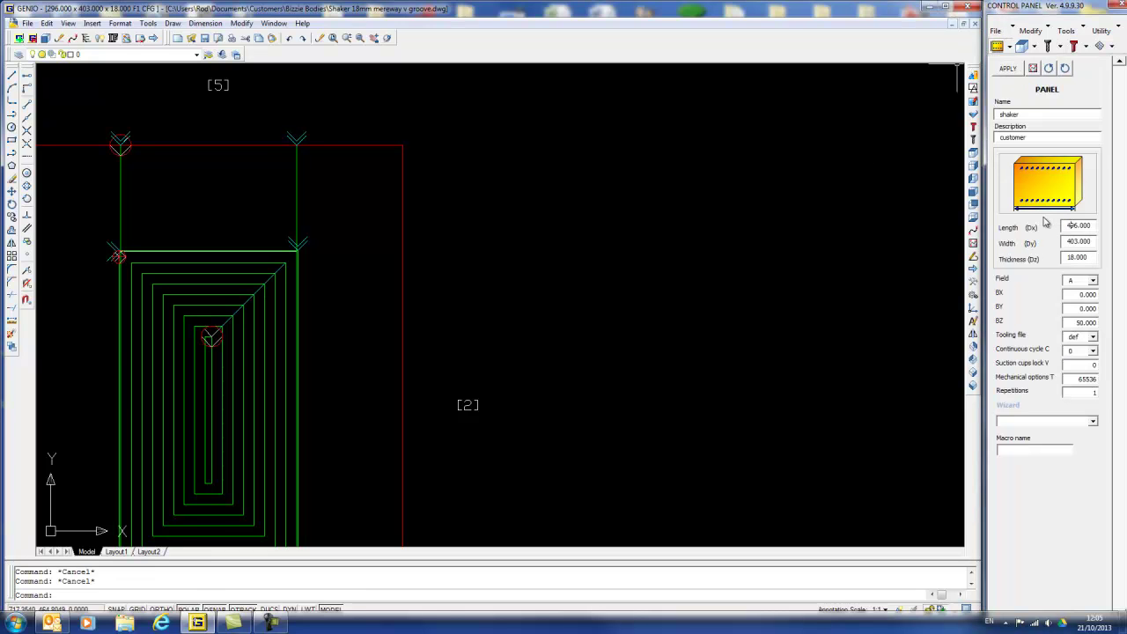
click(1009, 69)
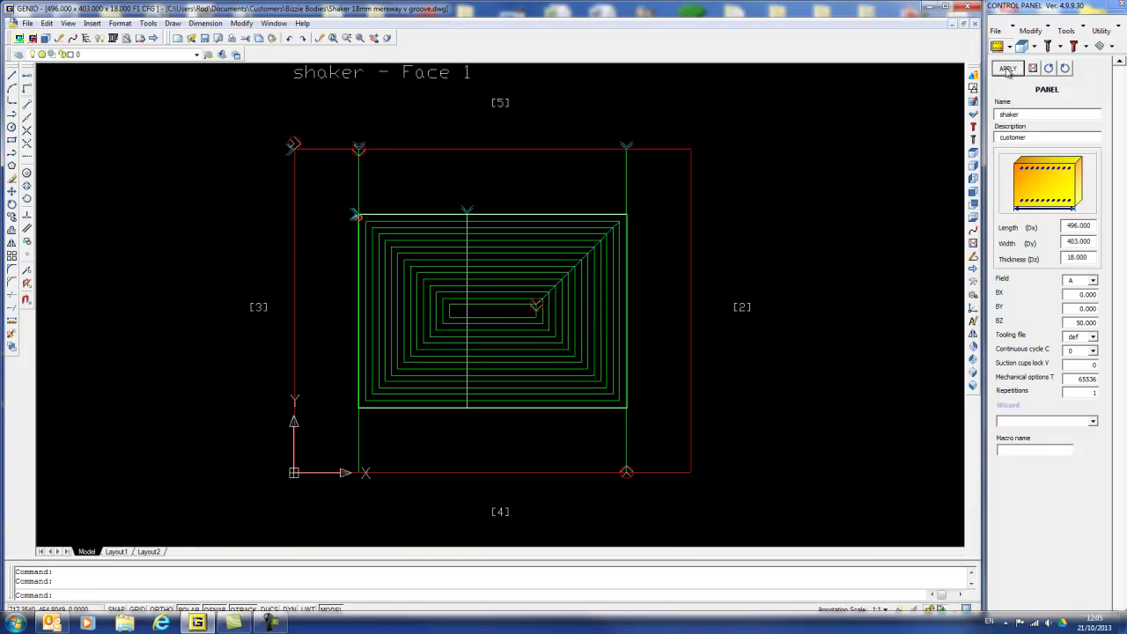
click(1065, 241)
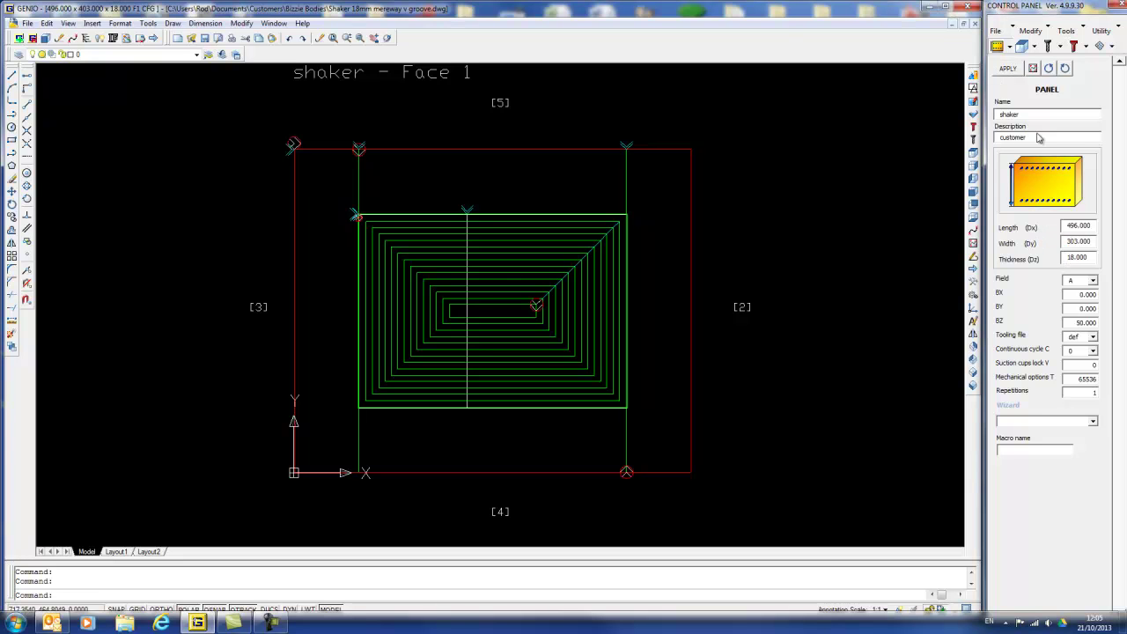
click(1008, 70)
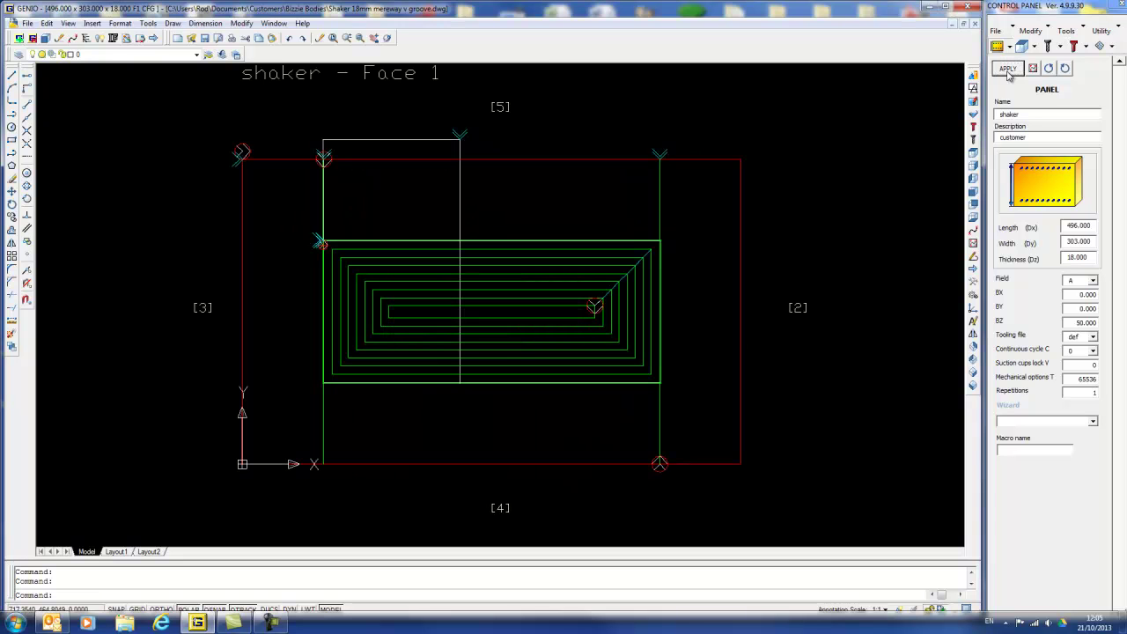
- Delete the stray polyline that does not follow the resized panel, and restore the panel to 296 long and 403 wide
click(496, 198)
click(443, 186)
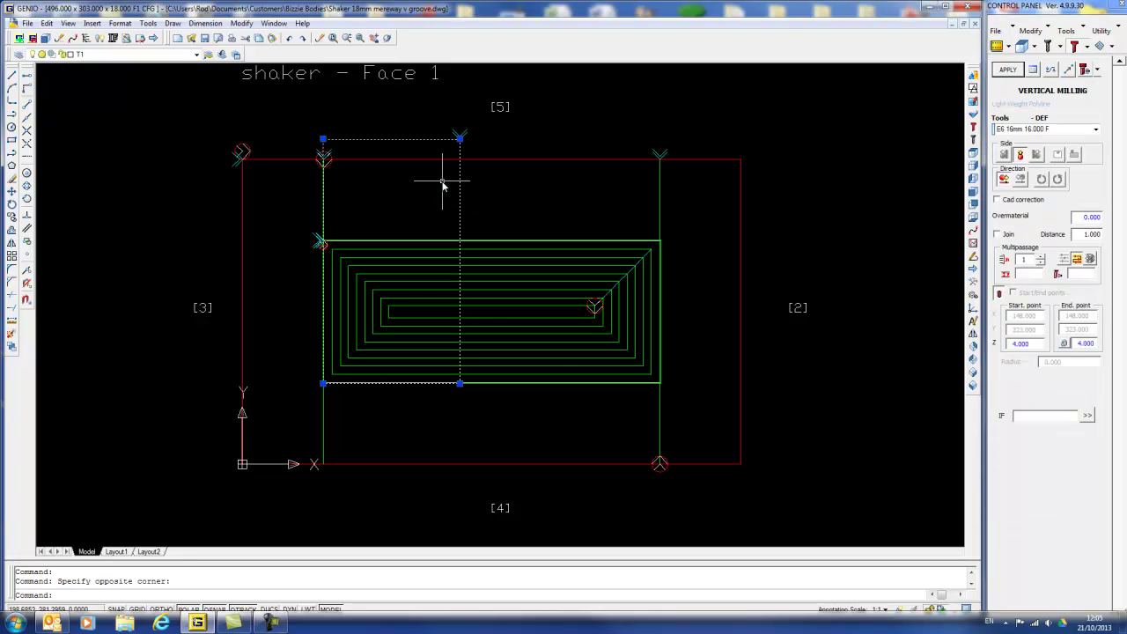
key(Delete)
key(Return)
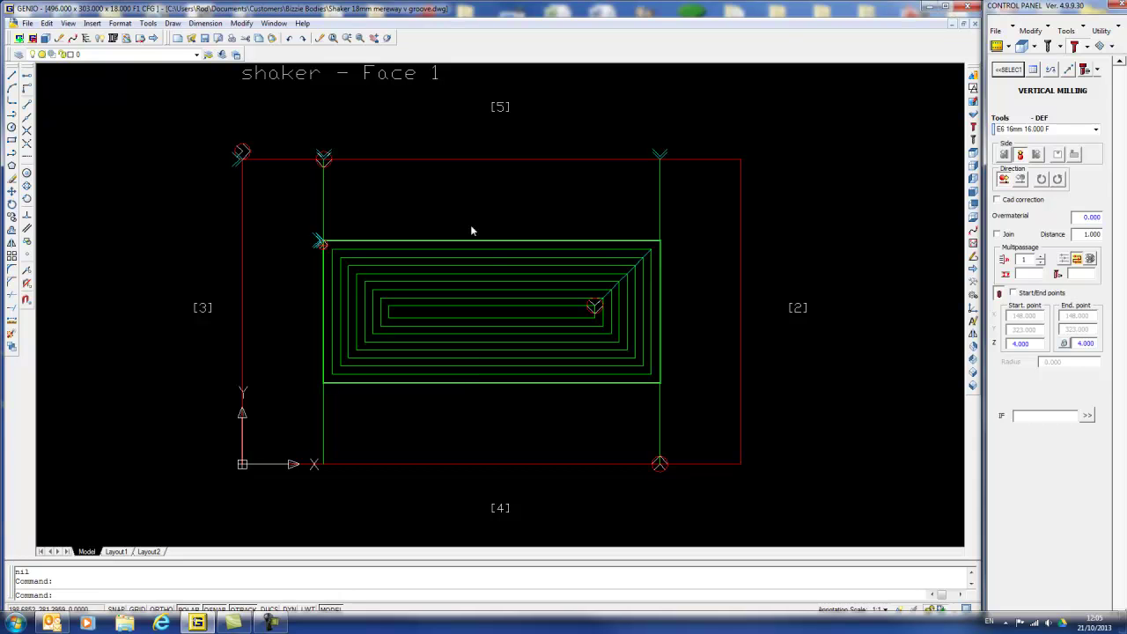
click(1010, 71)
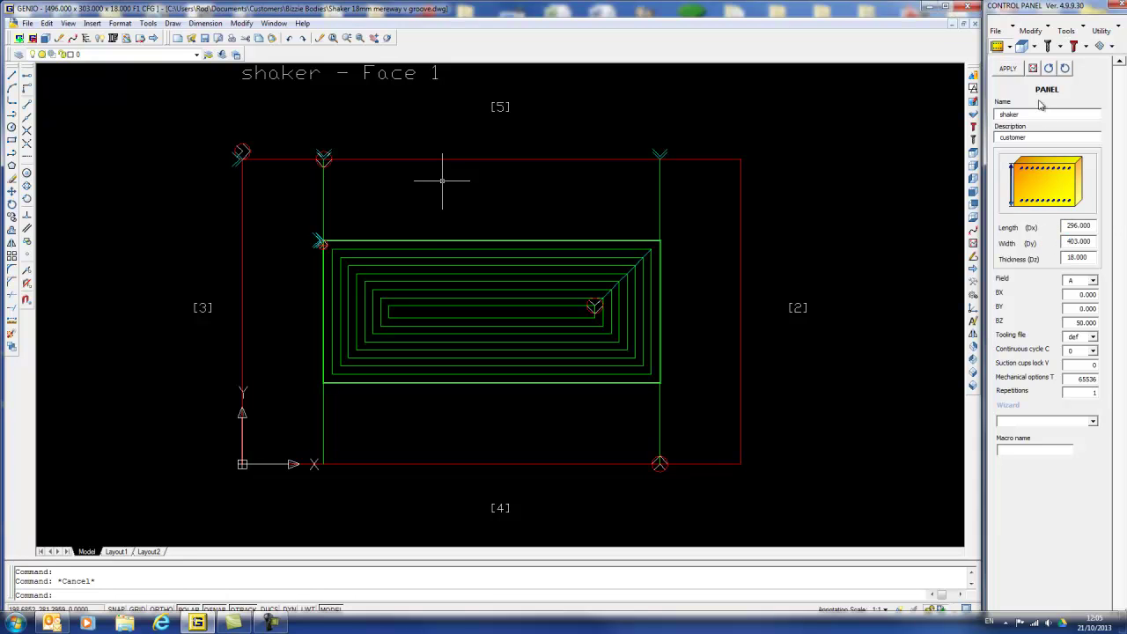
click(1008, 69)
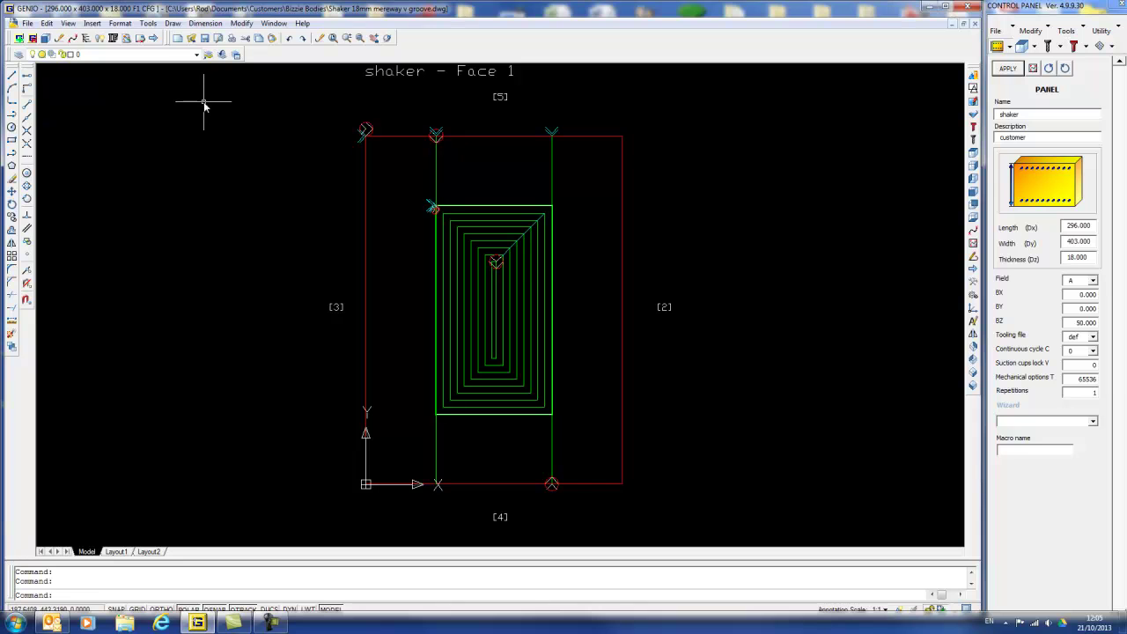
- Save a copy of the drawing to the Desktop as Shaker 18mm mereway v groove.dwg
click(27, 23)
click(61, 153)
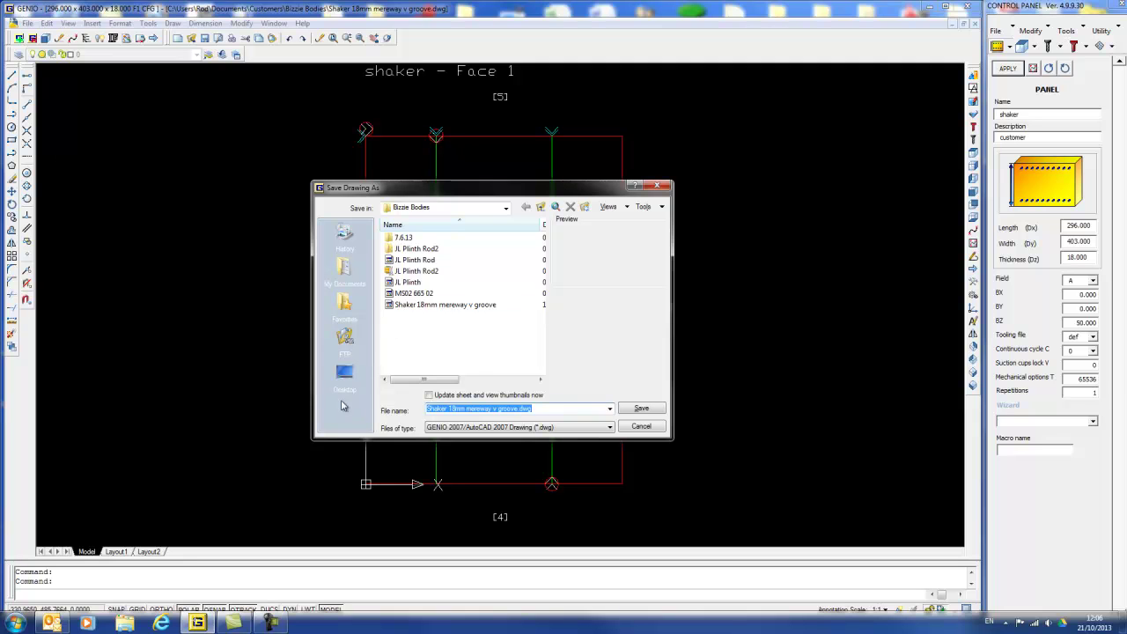
click(345, 374)
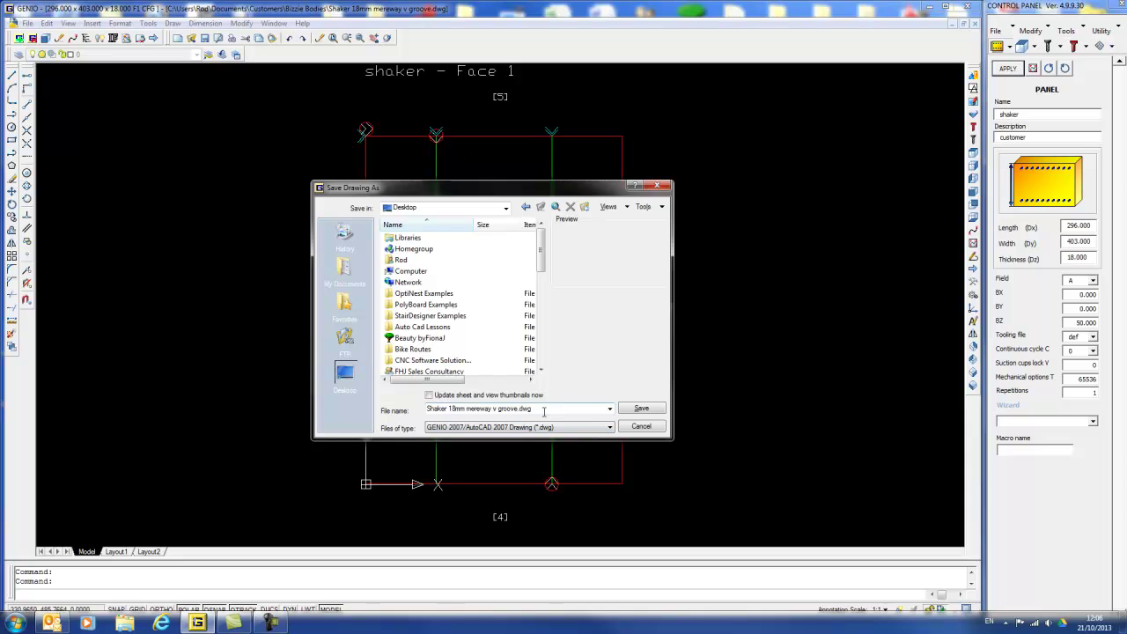
click(640, 409)
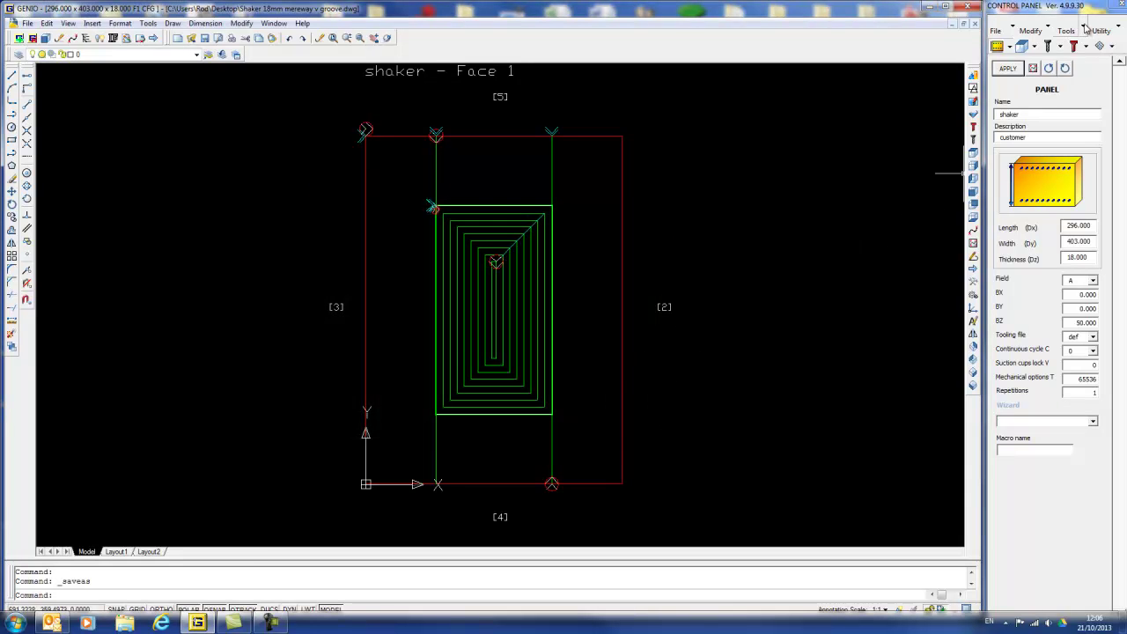
- Start Nesting without saving any of the open documents, and review the sheet materials table
click(1086, 30)
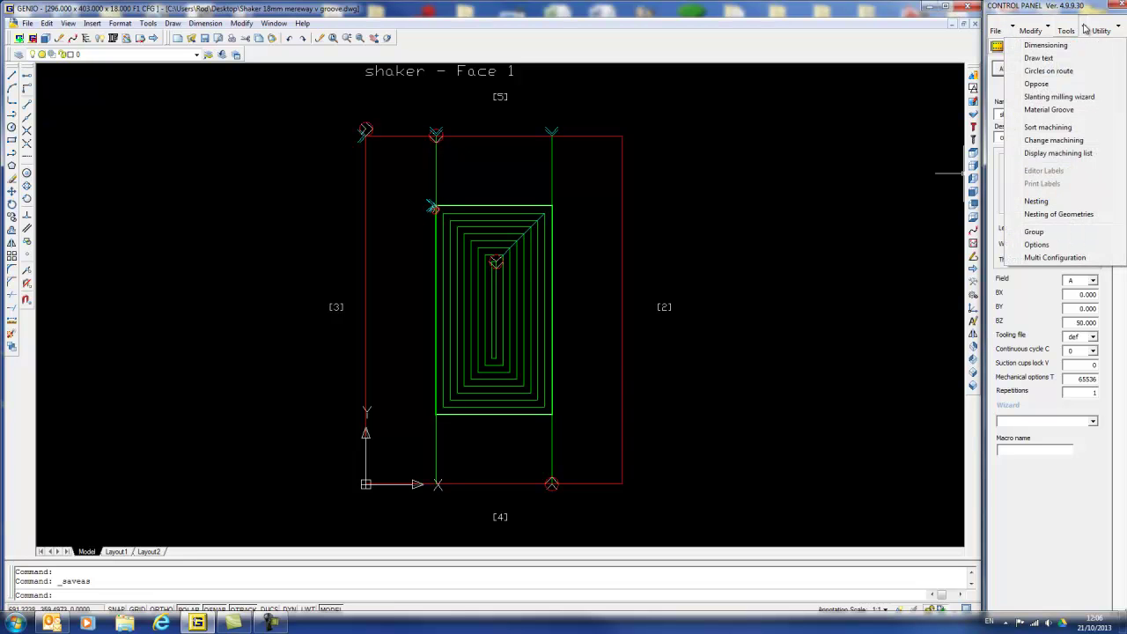
click(1044, 202)
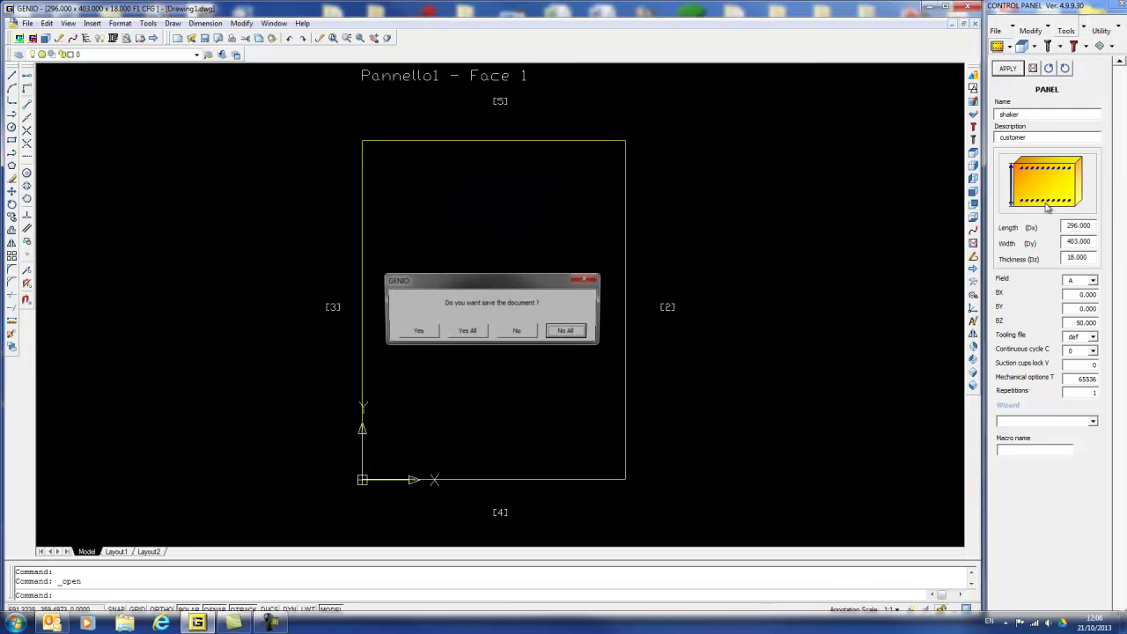
click(566, 334)
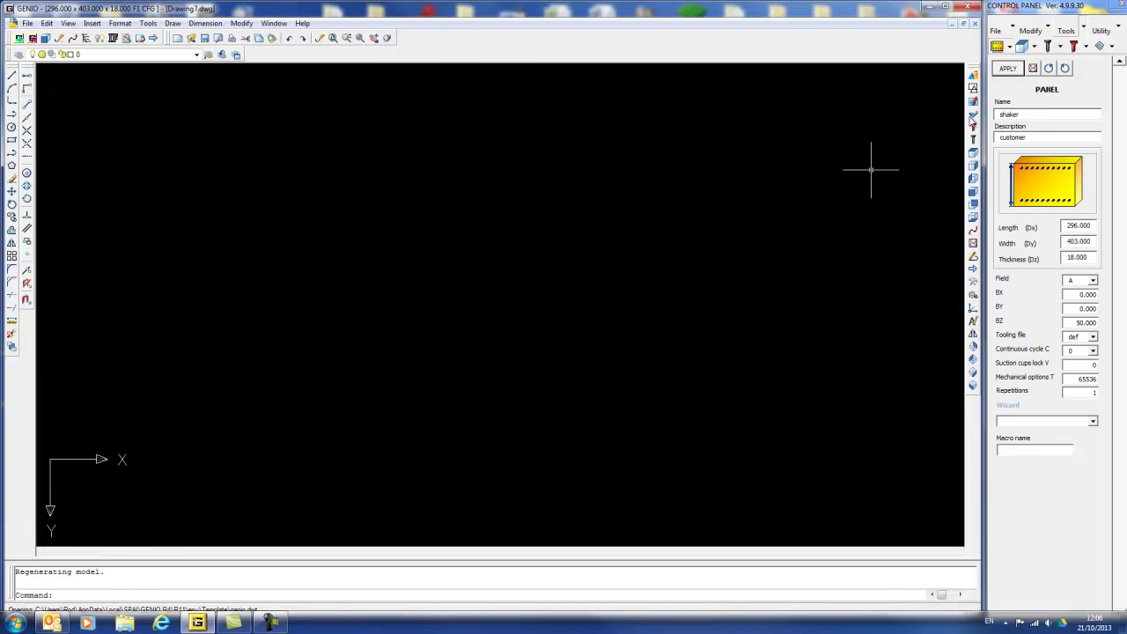
click(1031, 50)
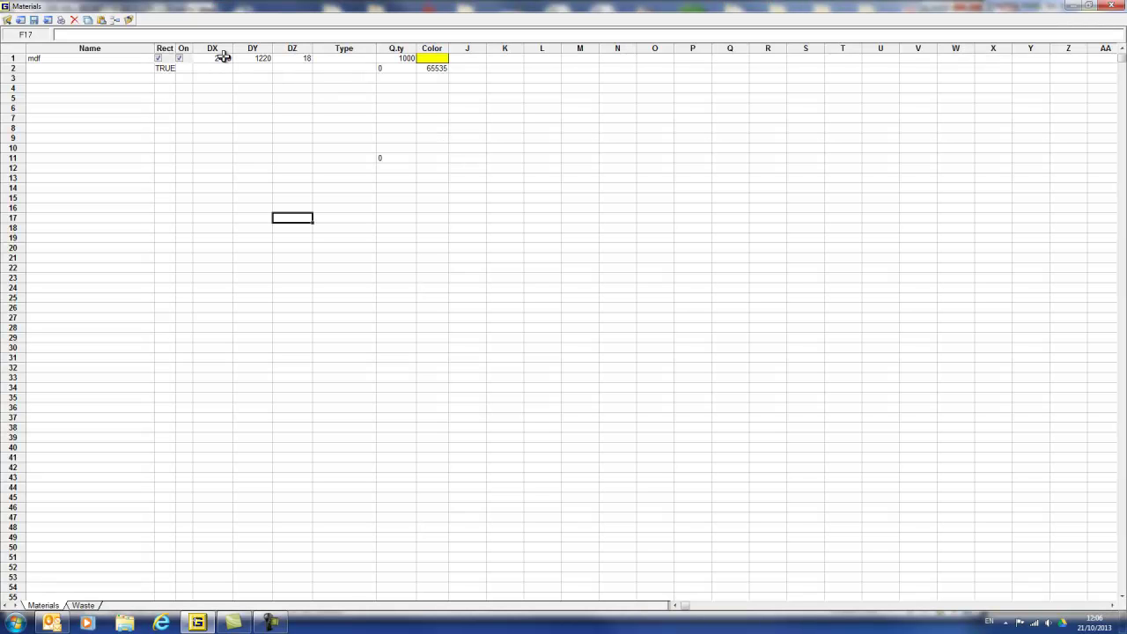
click(1110, 5)
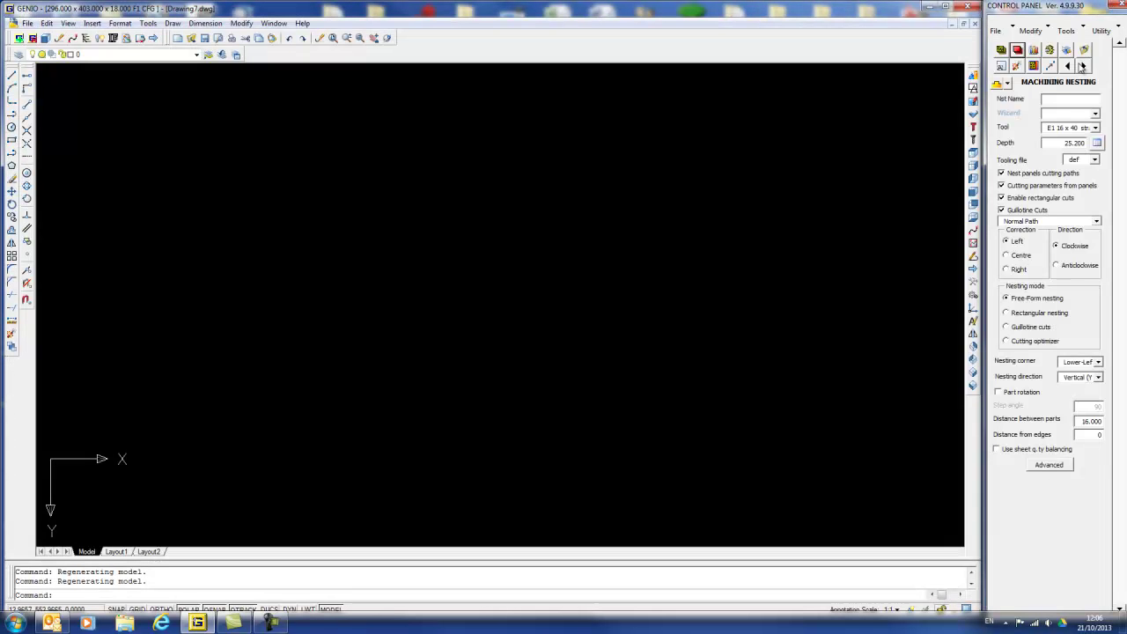
- Add the Shaker 18mm mereway v groove drawing from the Desktop as the first part in the nesting mix, with quantity 1
click(1002, 50)
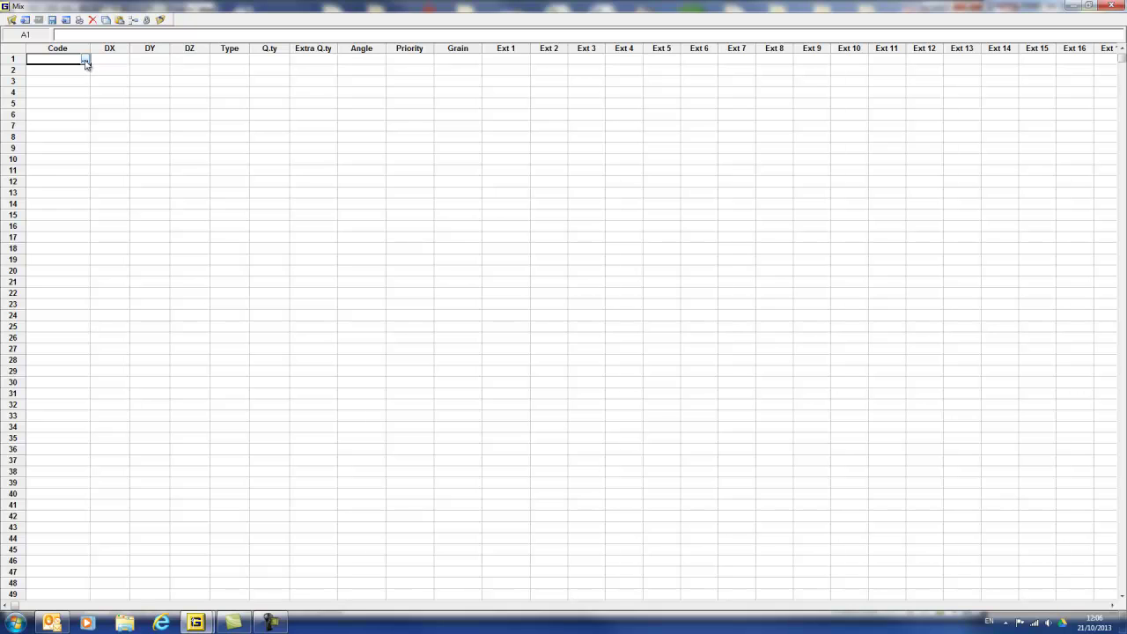
click(85, 61)
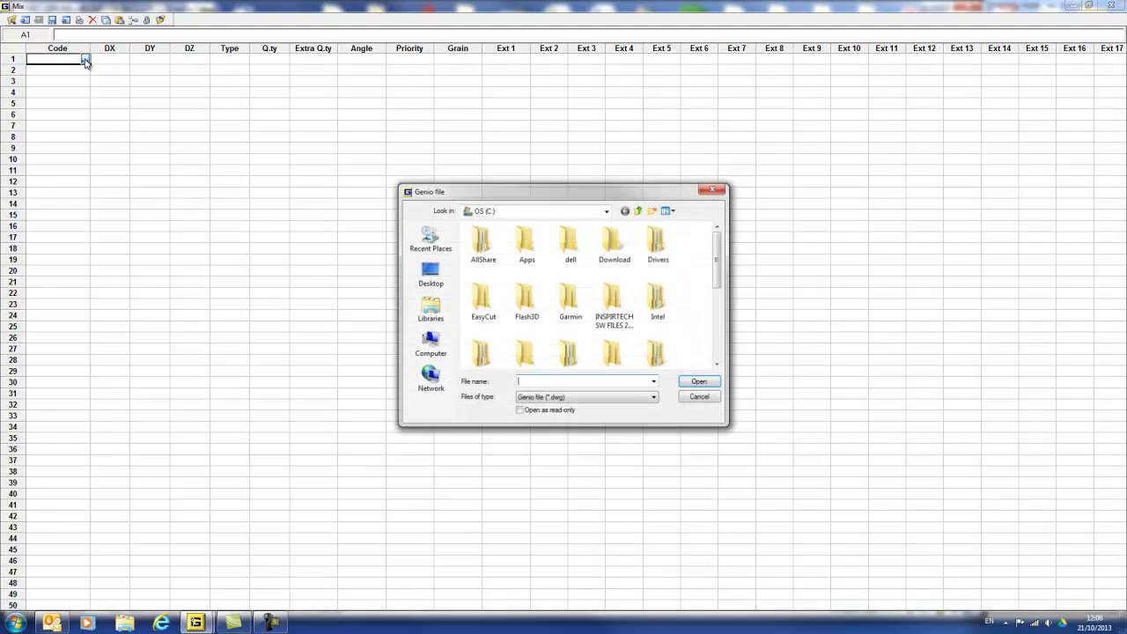
click(429, 277)
drag(715, 253, 720, 336)
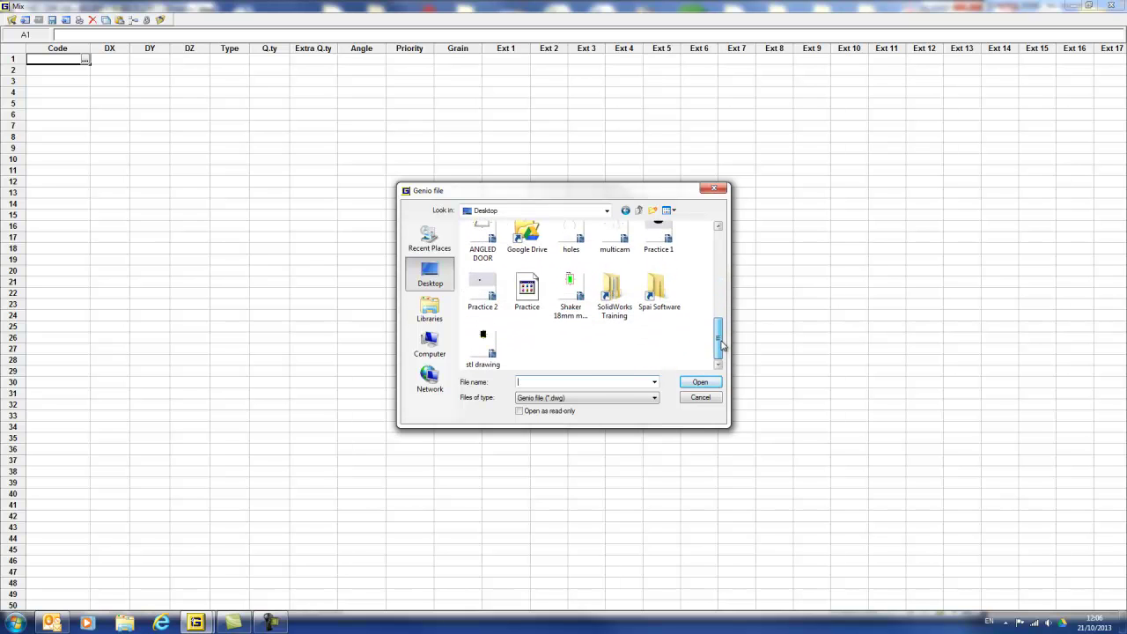
double_click(571, 295)
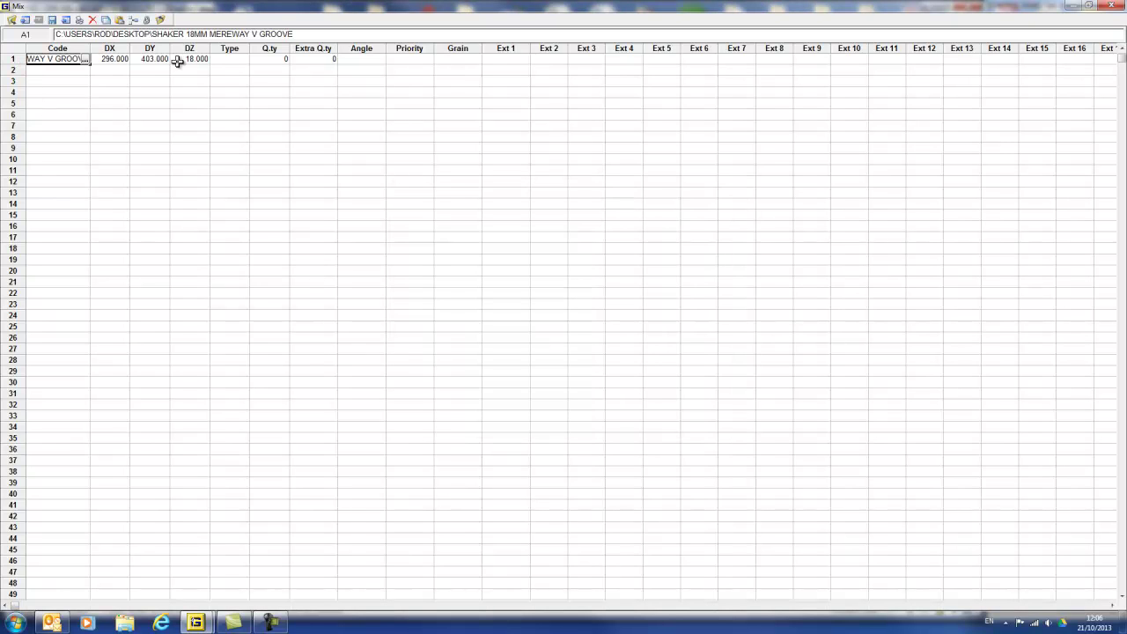
click(274, 58)
text(1)
click(236, 90)
- Copy the first part row of the mix into rows 2 to 5
click(11, 58)
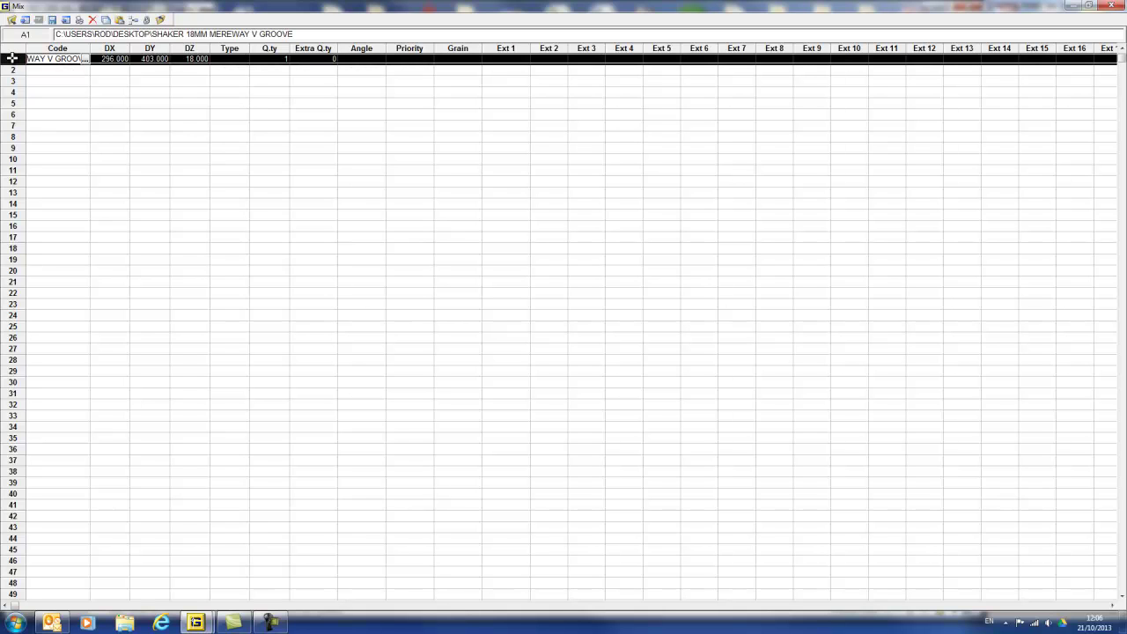
click(40, 71)
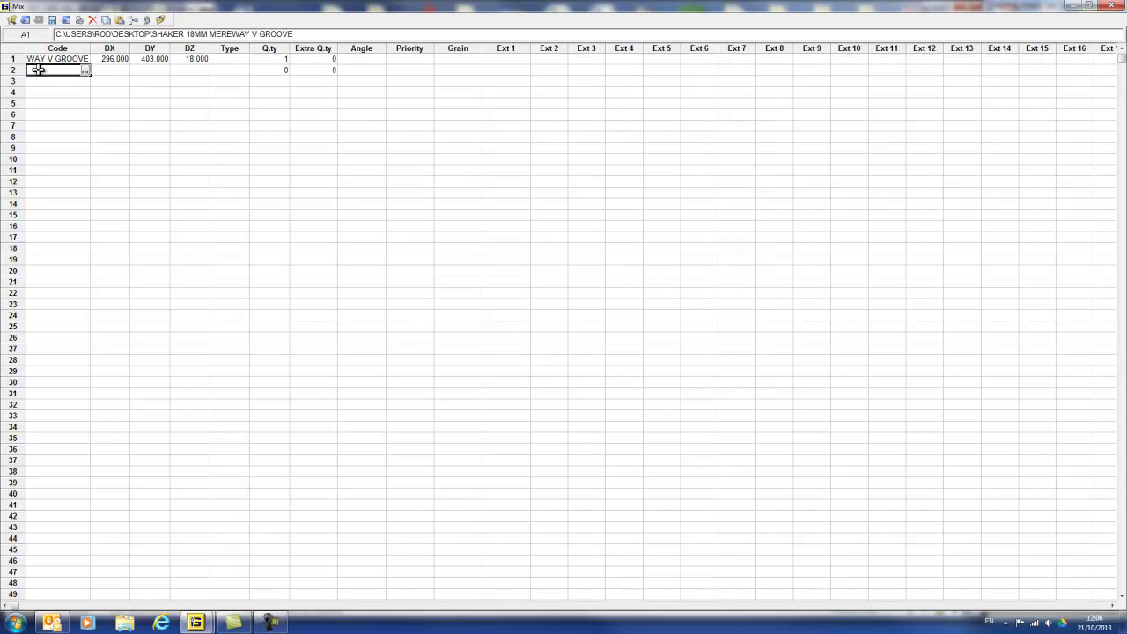
text(C:\USERS\ROD\DESKTOP\SHAKER 18MM MEREWAY V GROOVE	296.000	403.000	18.000		1	0)
click(43, 82)
text(WAY V GROOVE	296.000	403.000	18.000		1	0)
click(54, 94)
key(ctrl+v)
click(56, 103)
key(ctrl+v)
- Set the DY values of the first four parts to 563, 252, 865 and 500
click(153, 59)
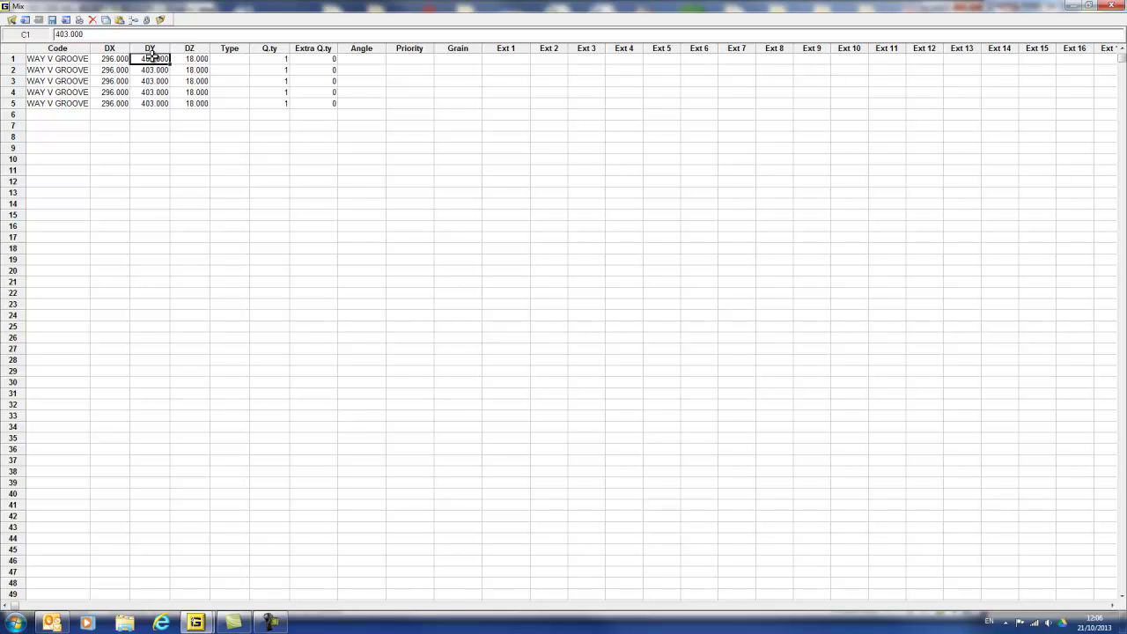
text(563)
click(152, 70)
text(2)
click(153, 81)
text(8)
click(154, 91)
text(5)
- Set the DX values of the first four parts to 496, 596, 396 and 456
click(102, 59)
text(4)
key(Return)
text(596)
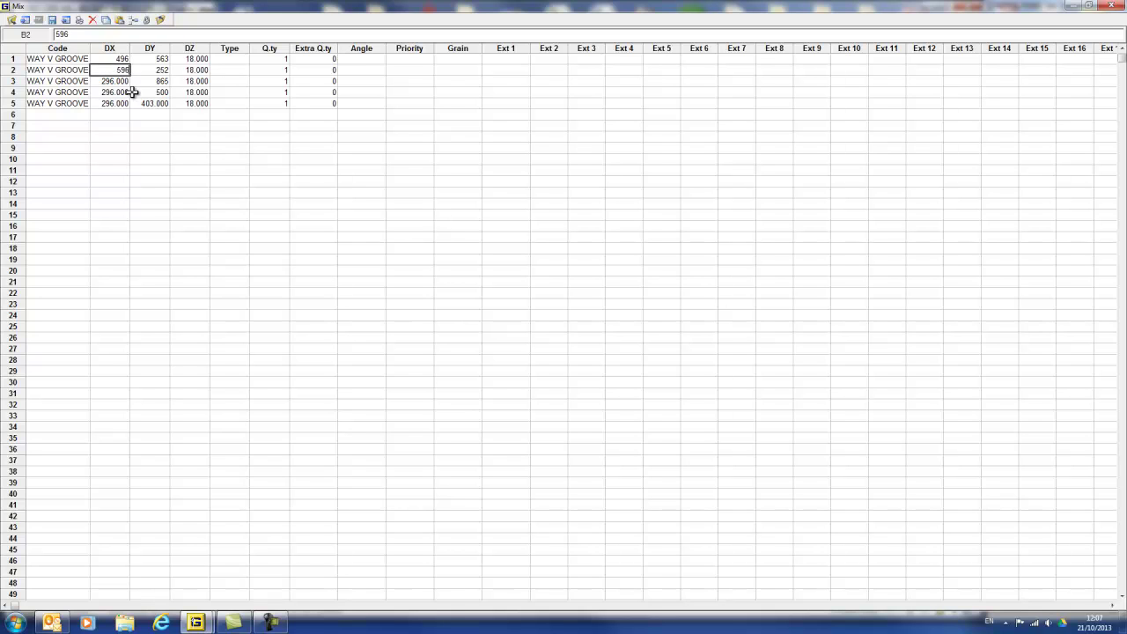
key(Return)
text(396)
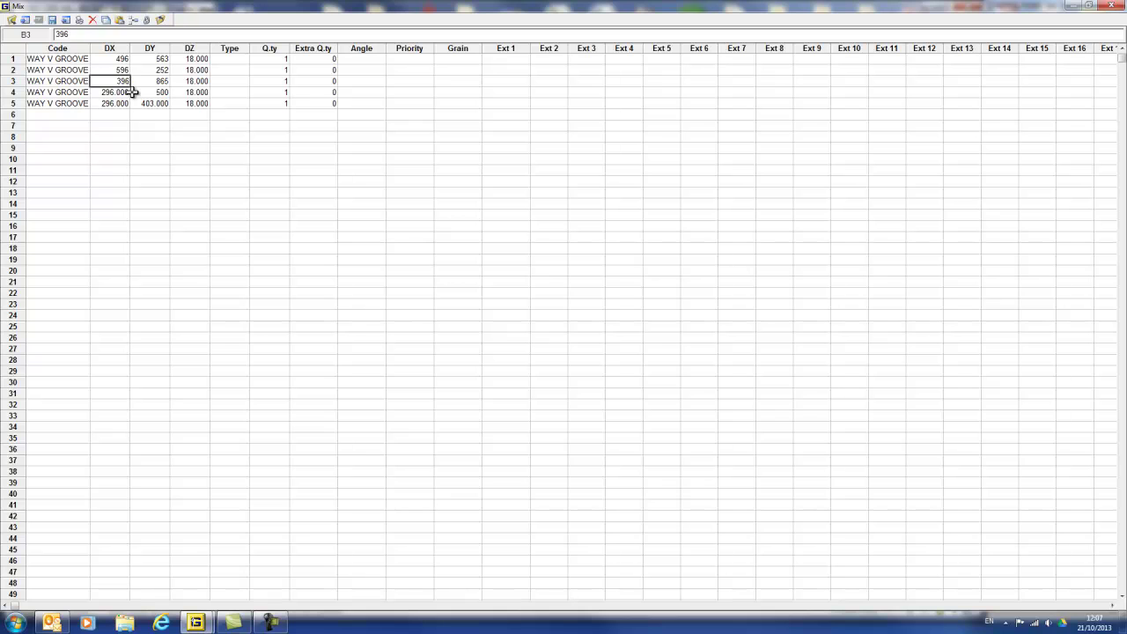
key(Return)
text(456)
click(140, 189)
- Check the available type options for the first part in the mix, leaving its type blank
click(241, 59)
click(243, 61)
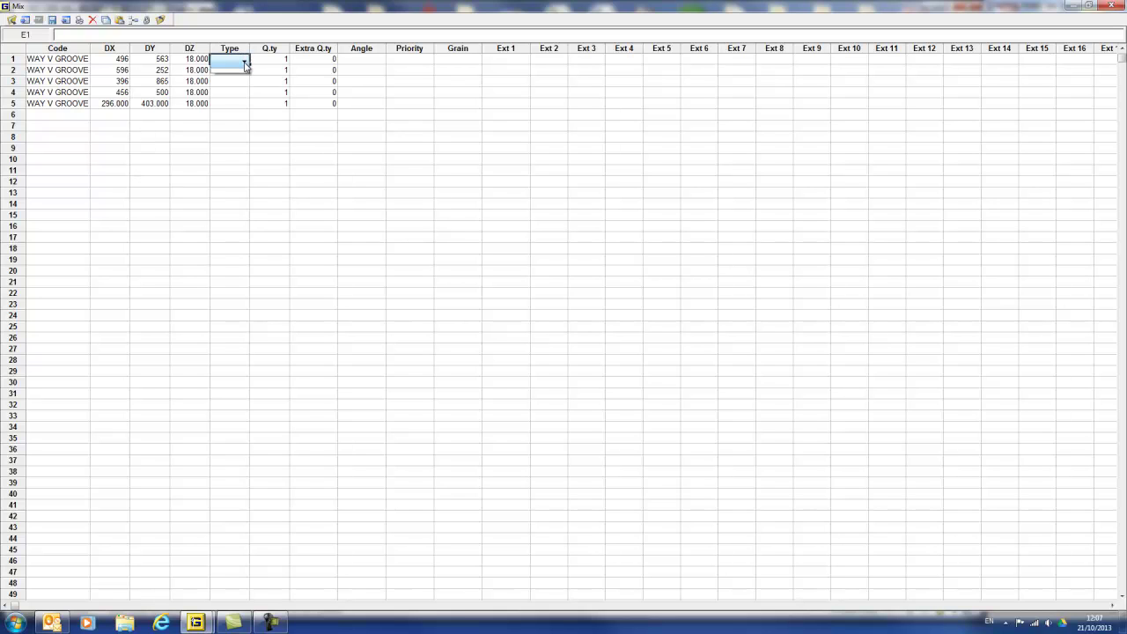
click(243, 78)
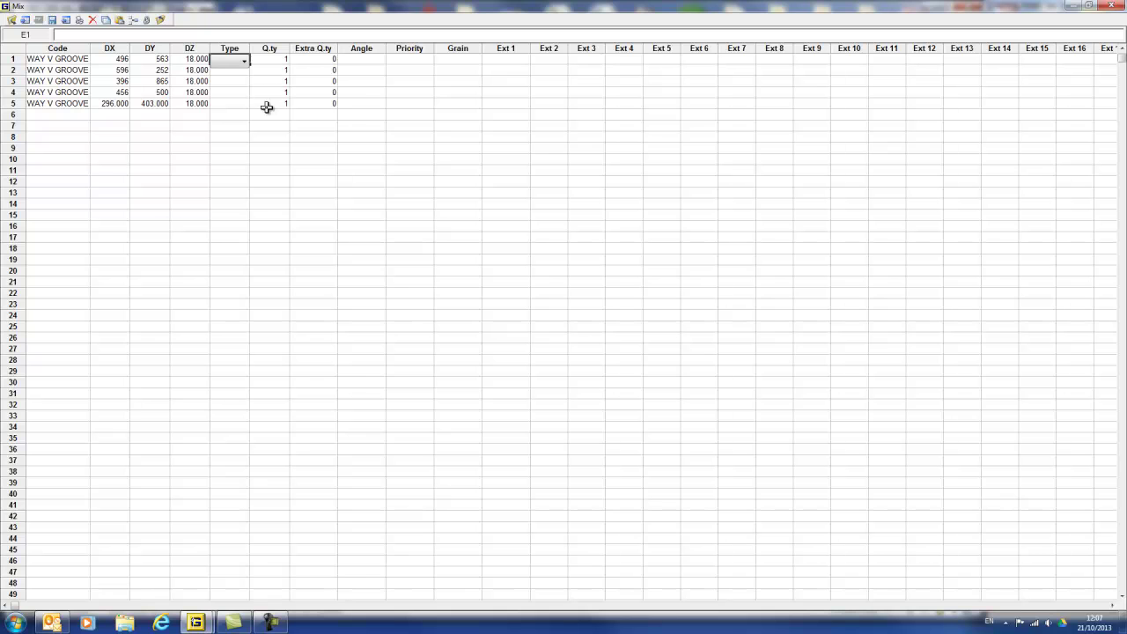
- Widen the Code column of the mix to show more of the part paths, and close the mix with its changes saved
drag(90, 47, 227, 48)
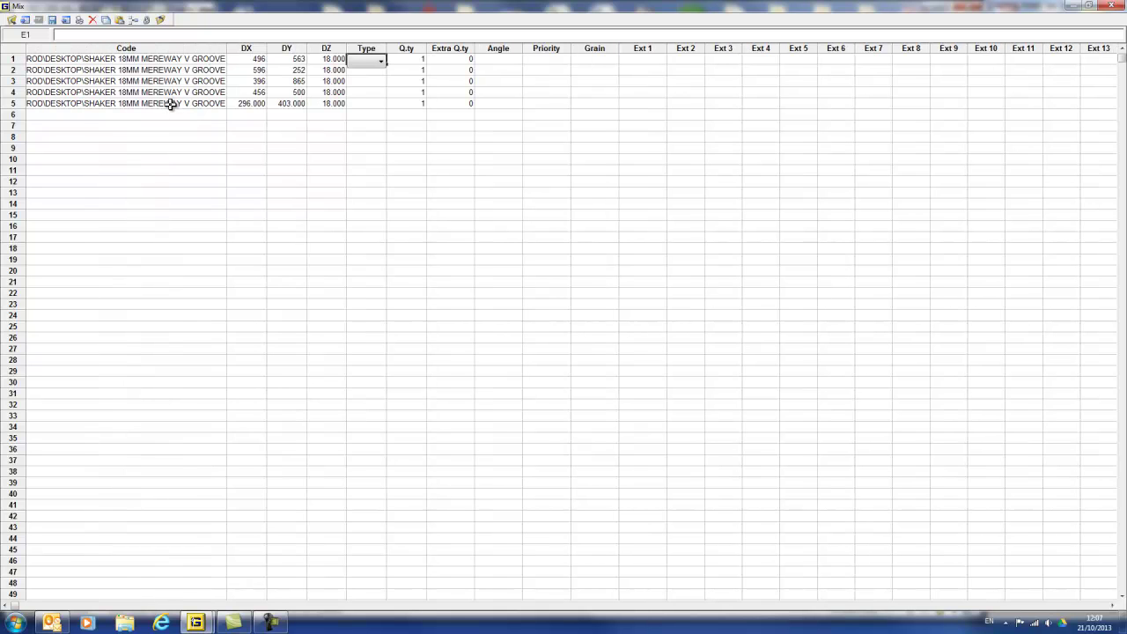
click(162, 21)
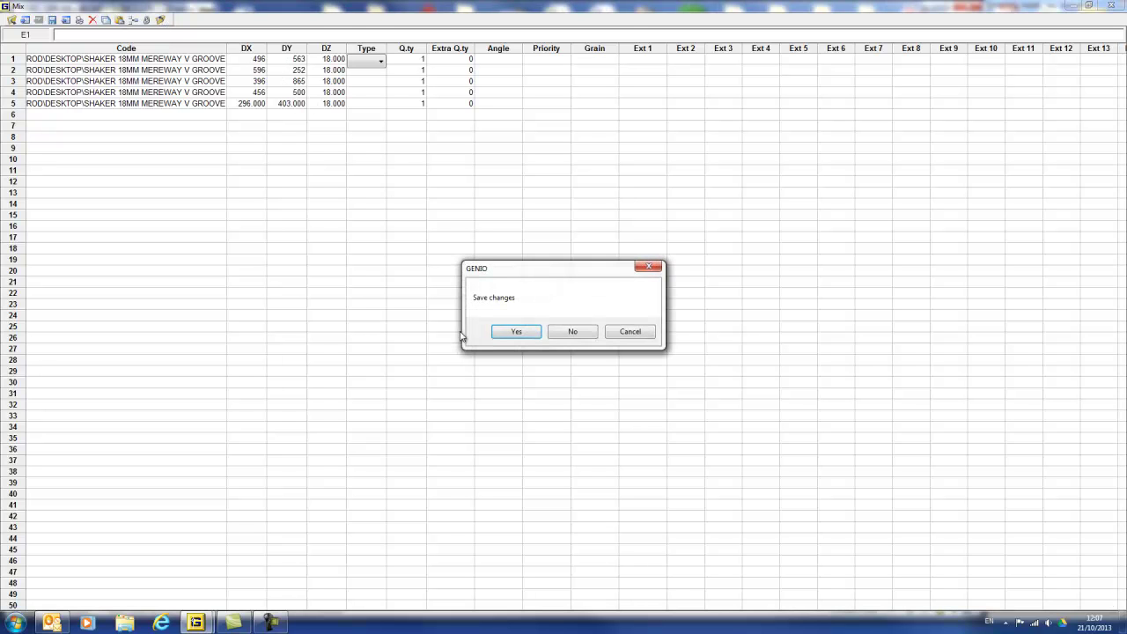
click(517, 329)
- Set the distance between parts to 20 and from edges to 5, and run the nesting for the 18 mm parts without viewing the report
double_click(1075, 423)
text(20)
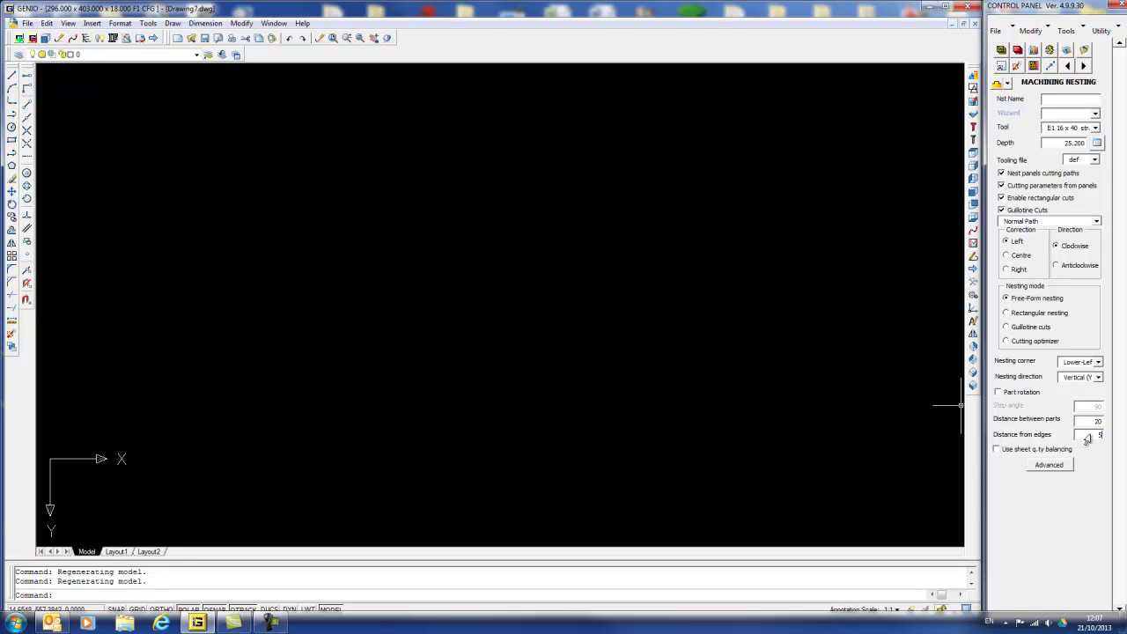
click(1050, 51)
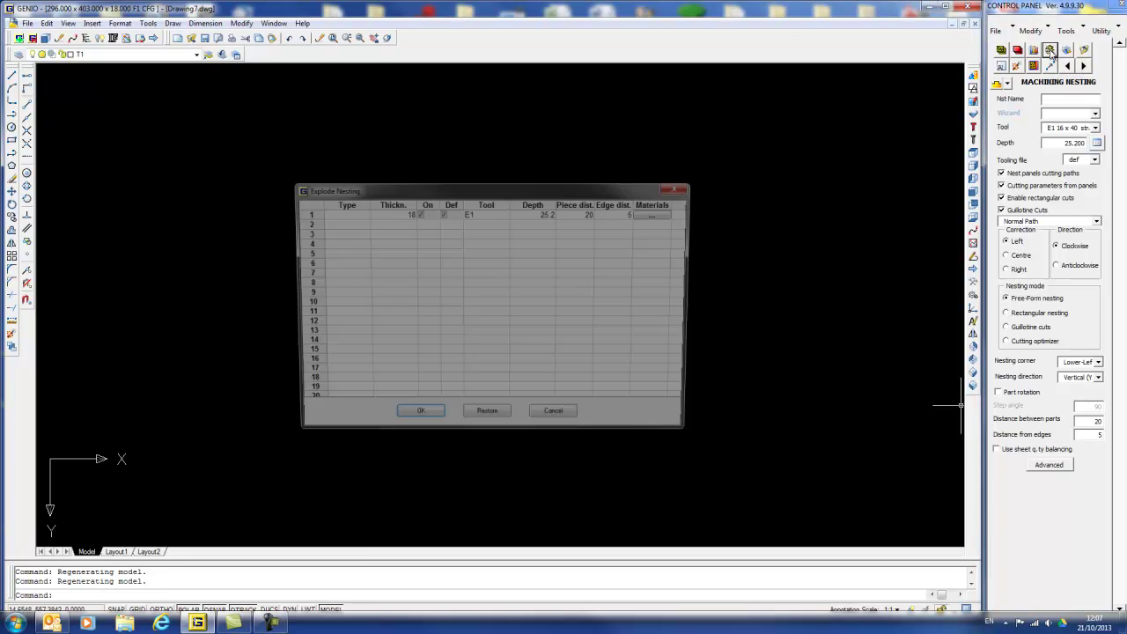
click(414, 418)
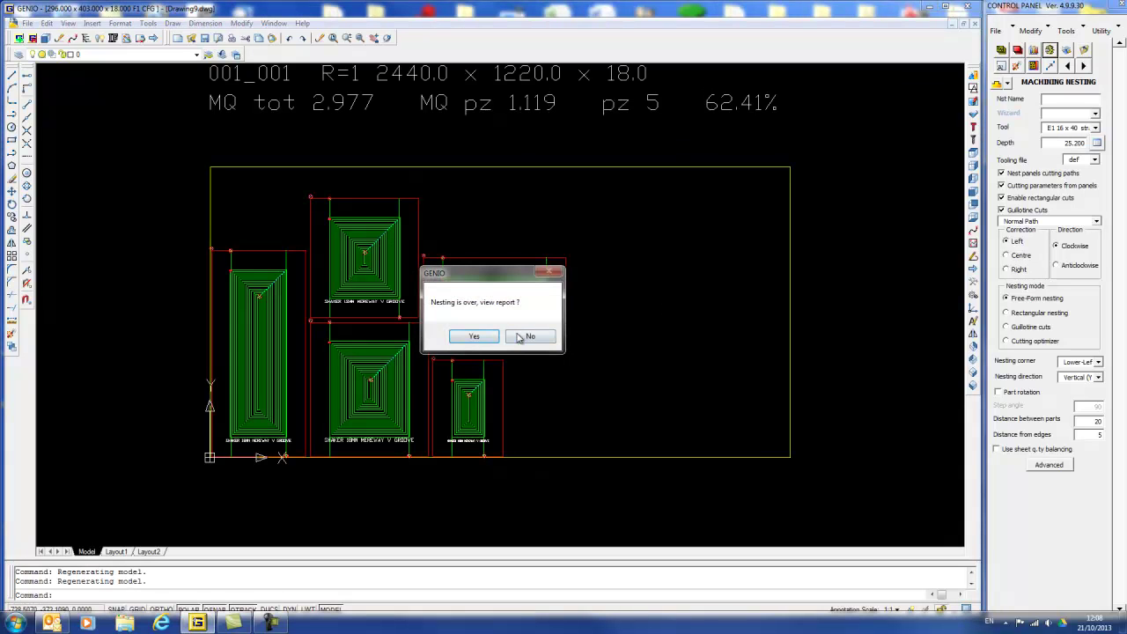
click(520, 337)
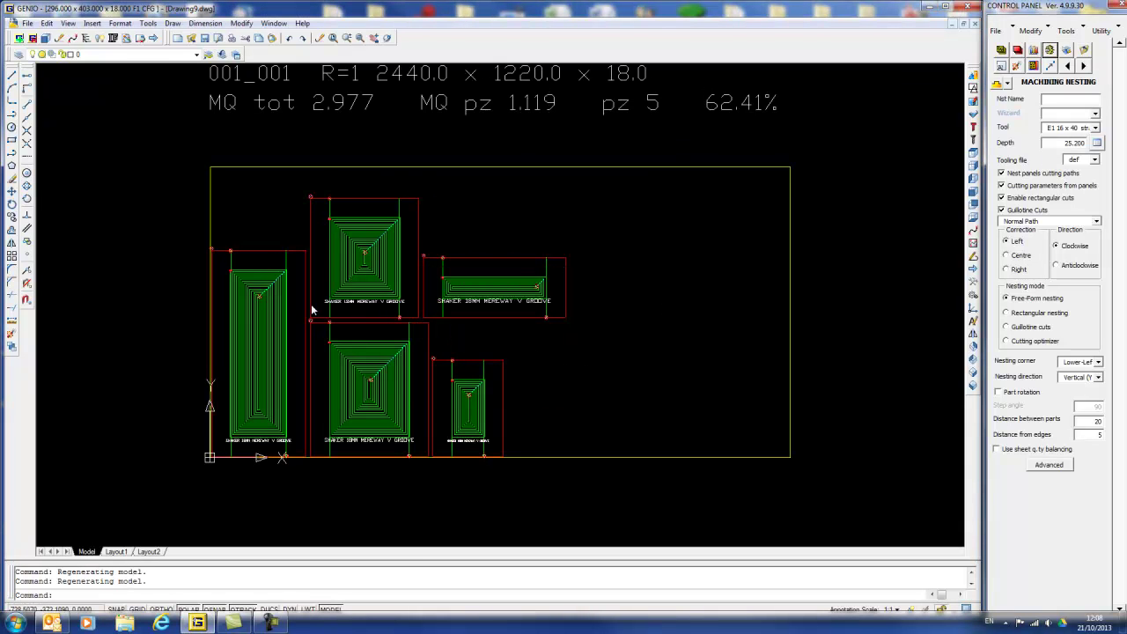
- Examine the nested doors up close and the overall layout on the 2440 x 1220 sheet
scroll(312, 309, up, 6)
mouse_move(667, 302)
middle_down()
mouse_move(396, 308)
mouse_move(222, 297)
middle_up()
scroll(322, 296, down, 4)
mouse_move(343, 396)
middle_down()
mouse_move(447, 240)
mouse_move(711, 269)
mouse_move(490, 377)
middle_up()
scroll(432, 390, down, 4)
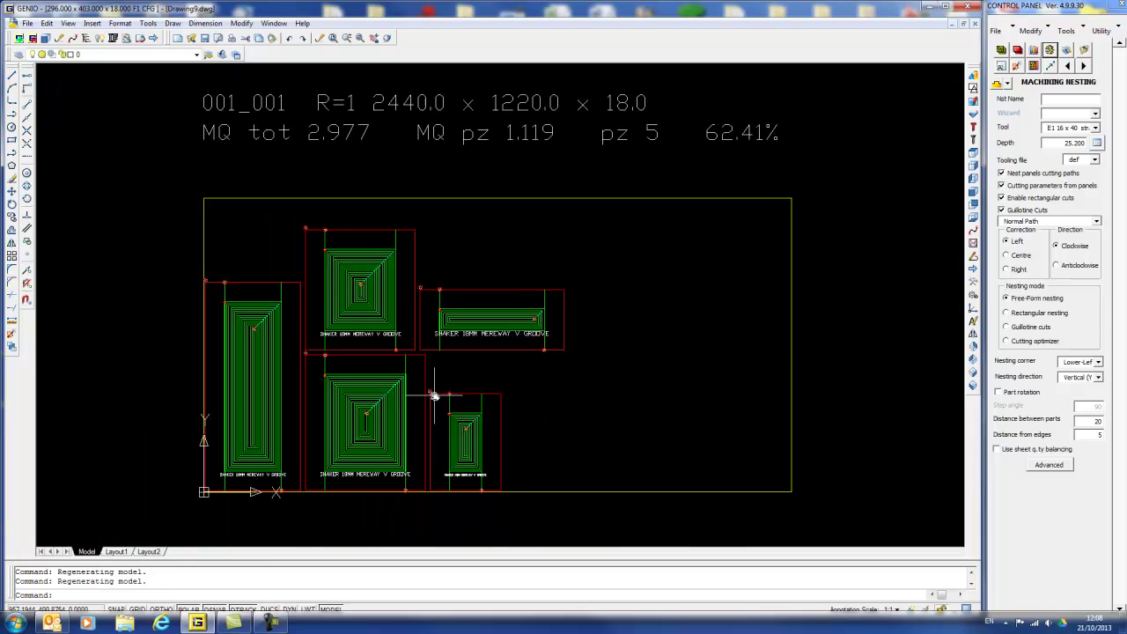